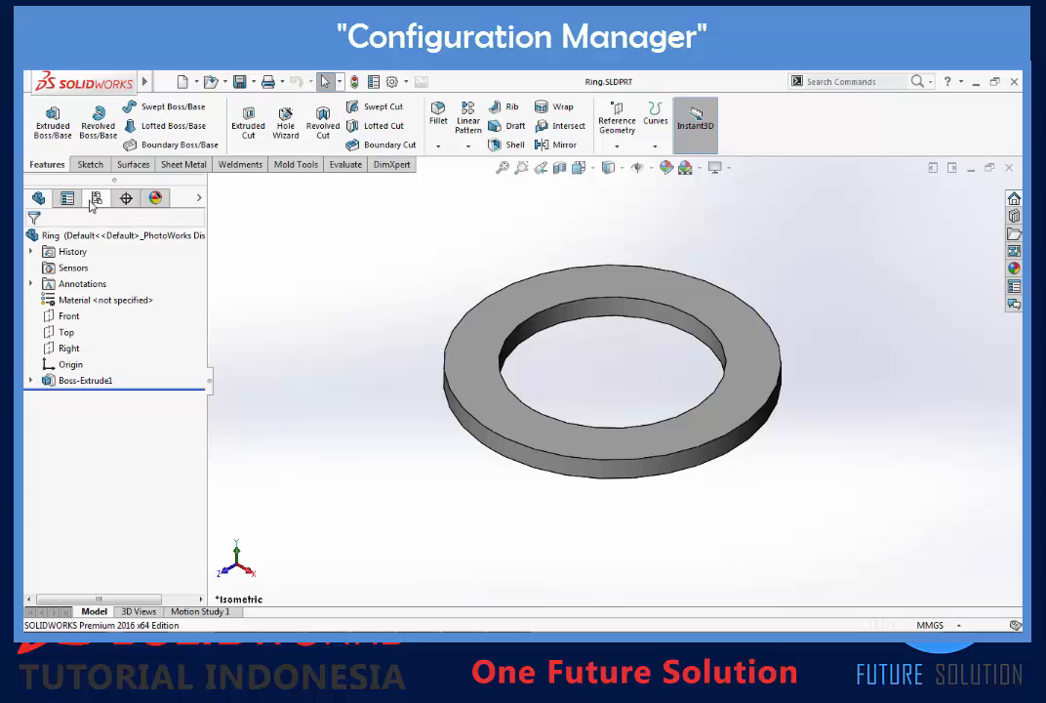
Step: View the Ring part's list of configurations and inspect the Default configuration
left_click(94, 200)
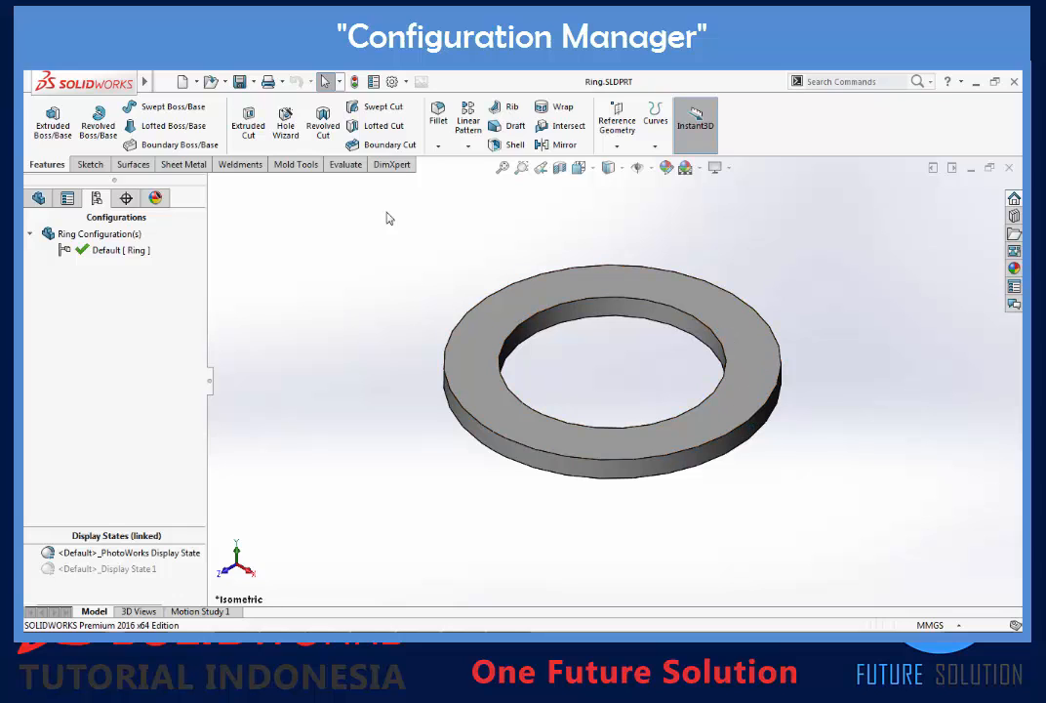
left_click(39, 198)
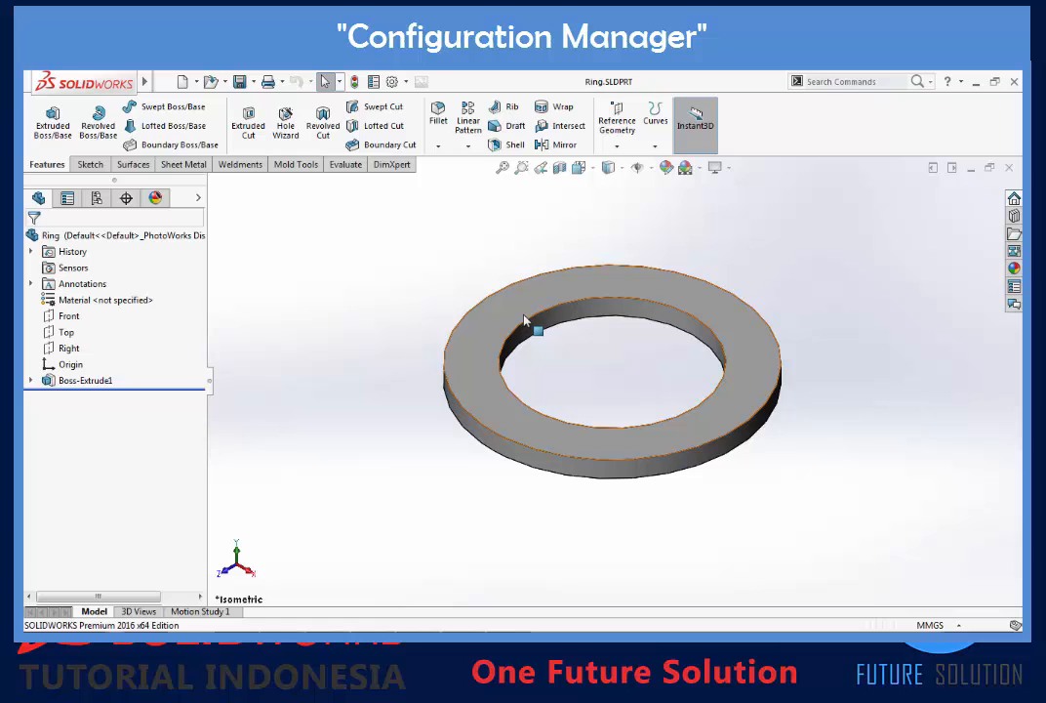
left_click(97, 198)
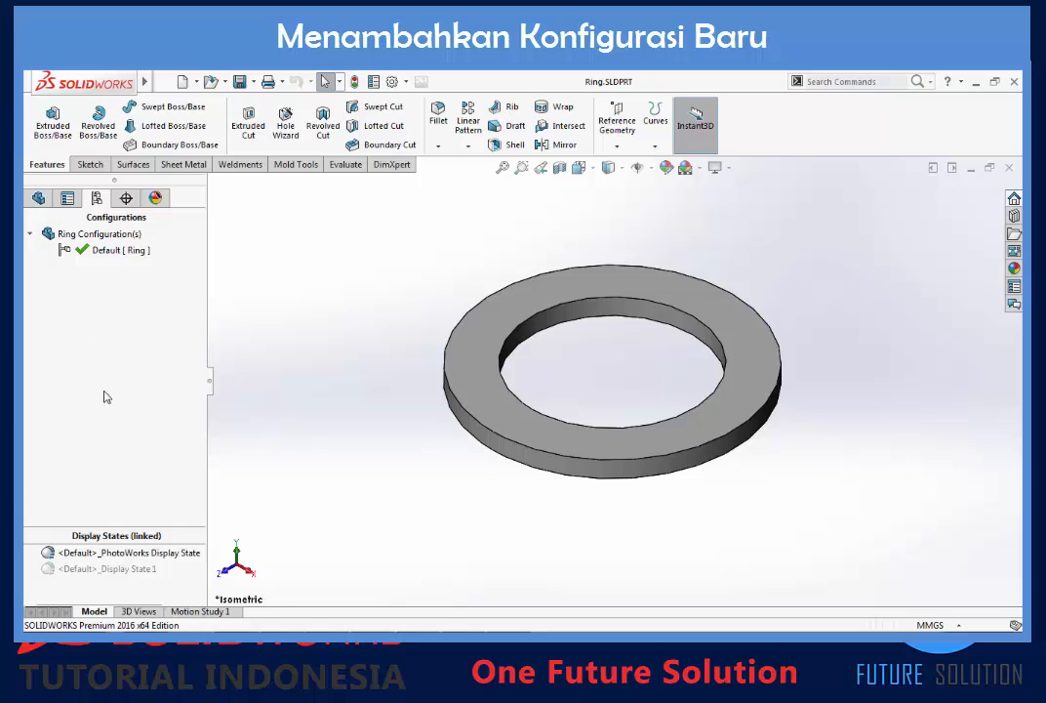
left_click(108, 251)
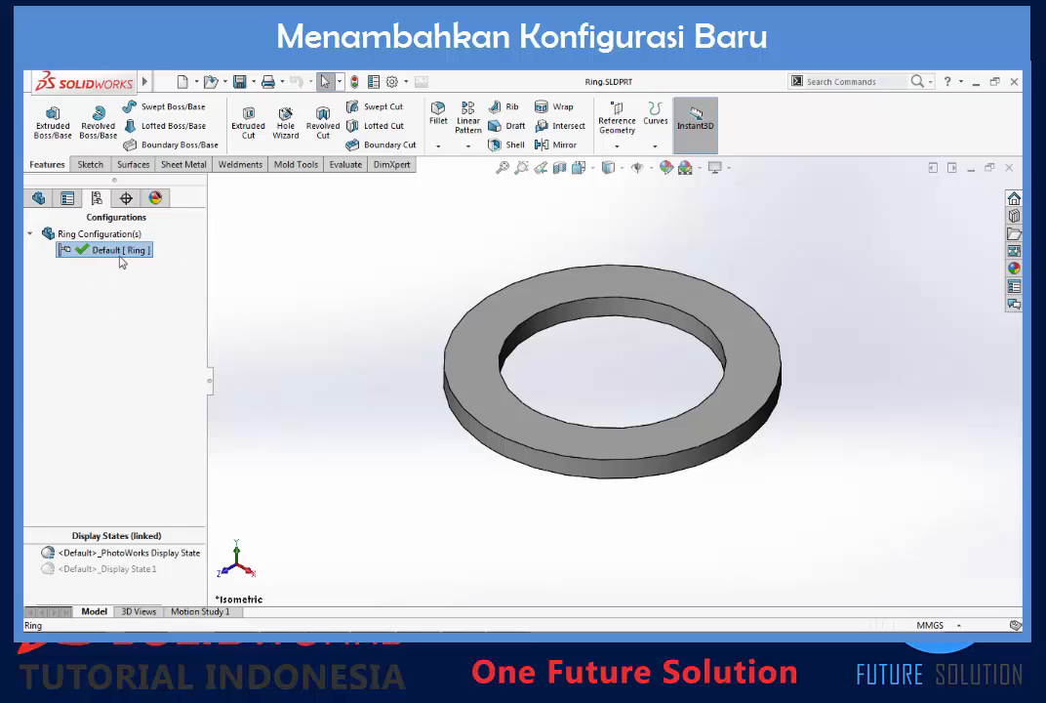
key("Escape")
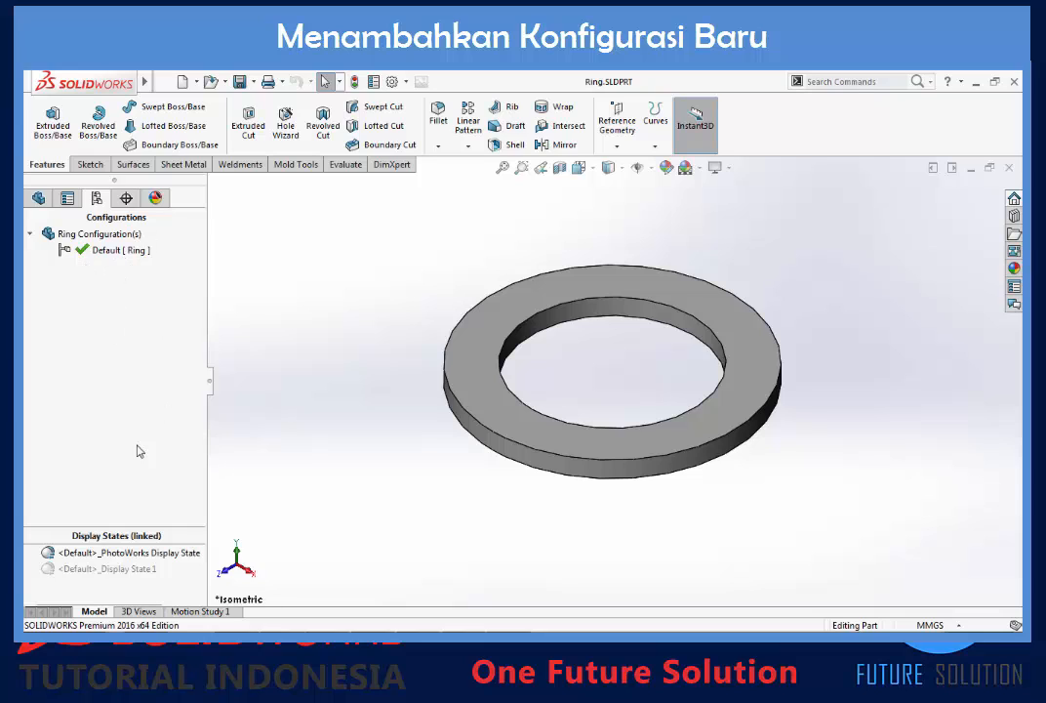
Step: Start a new configuration named "Ring ID 6" with the description "Ring" and enable its use in the bill of materials
right_click(99, 352)
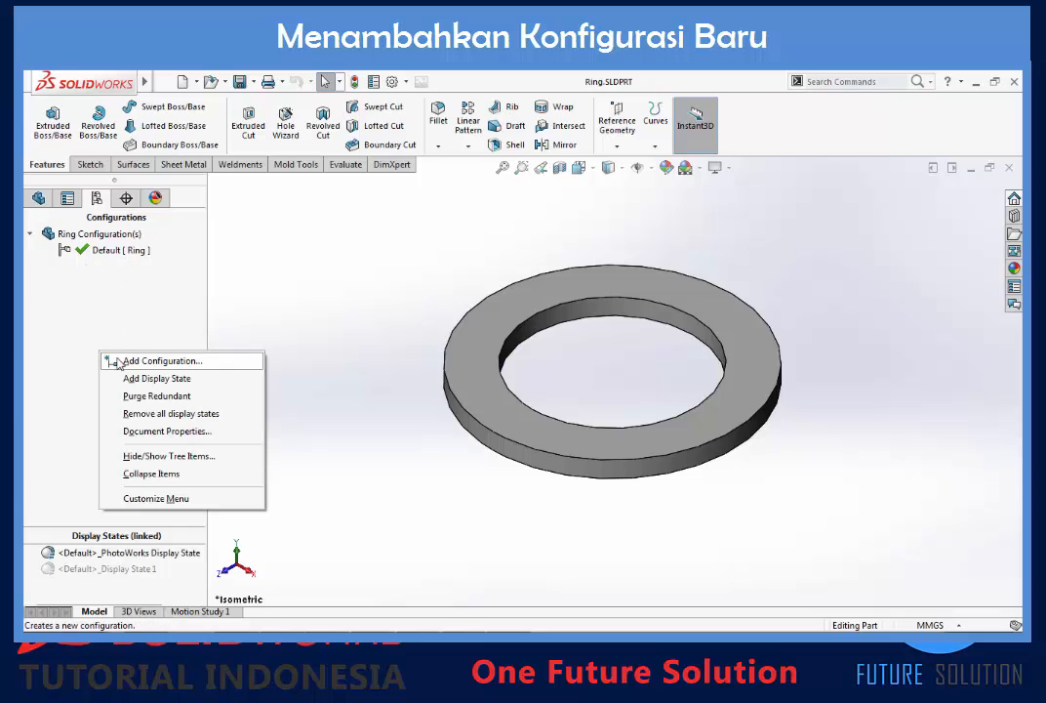
left_click(128, 364)
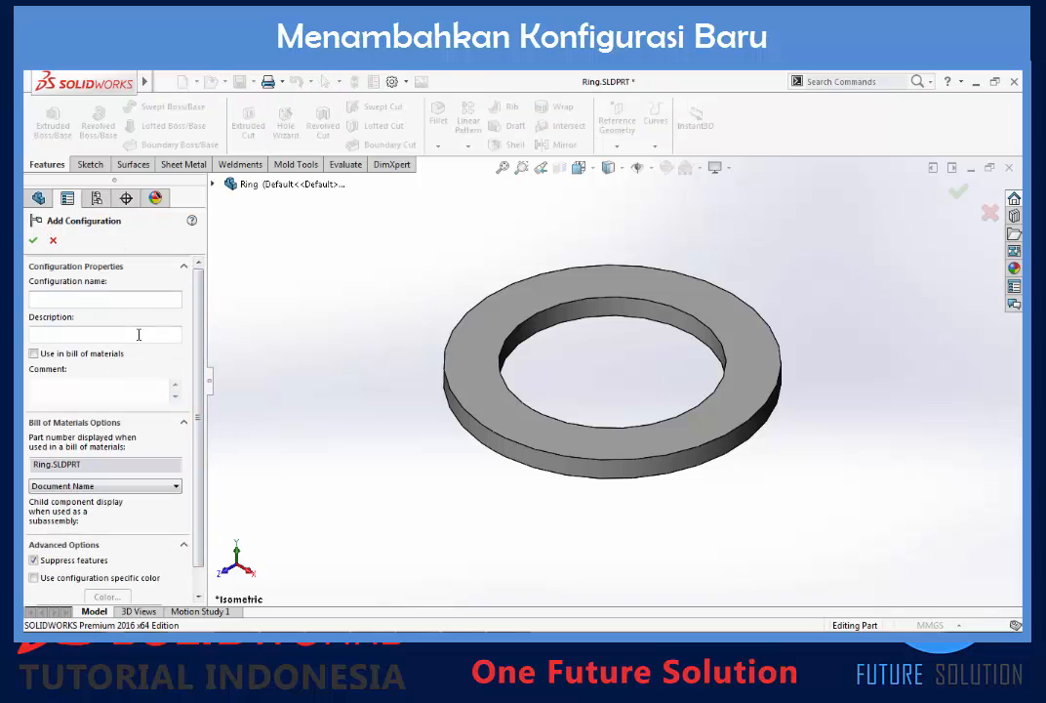
left_click(152, 296)
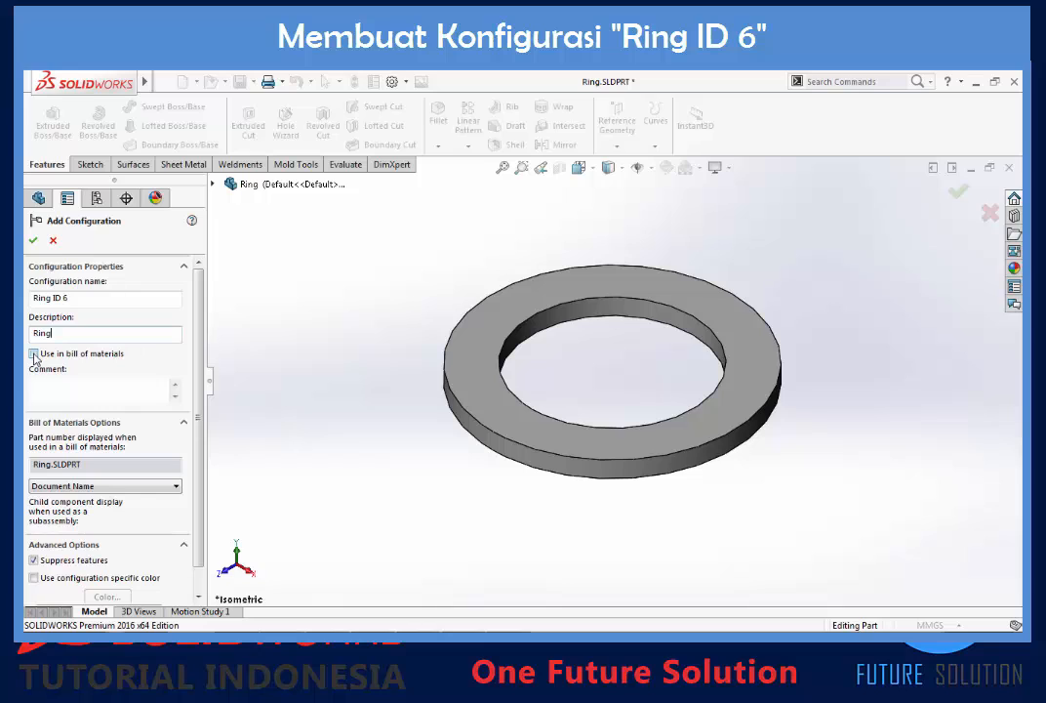
left_click(34, 354)
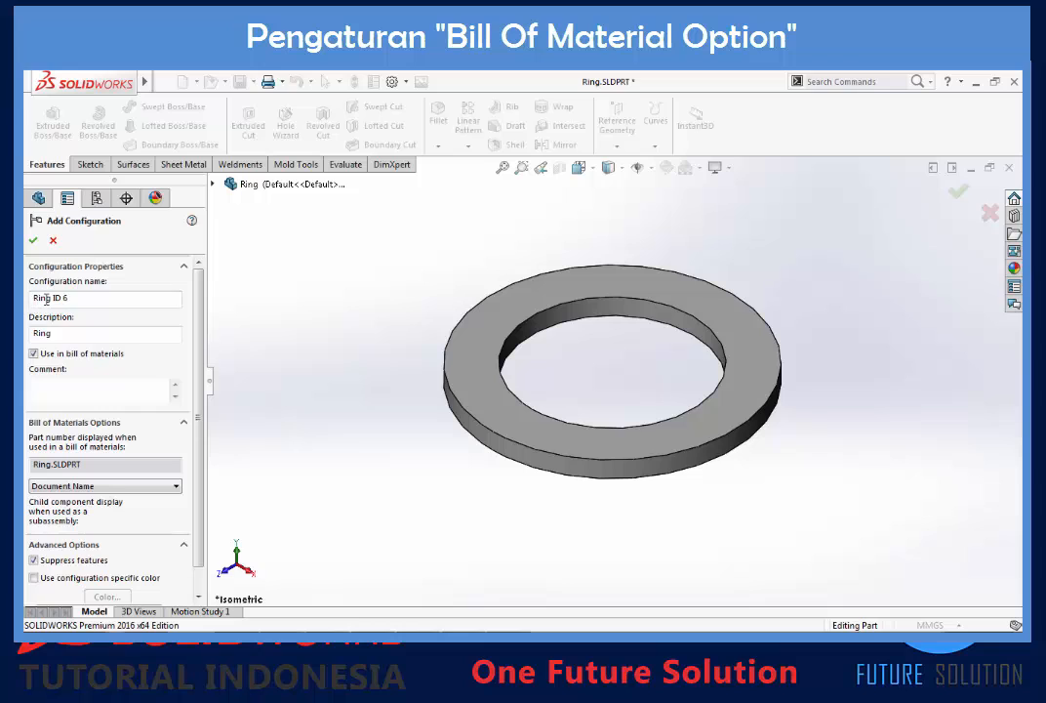
Step: Set the new configuration's bill of materials part number to Configuration Name and create the configuration
left_click(56, 487)
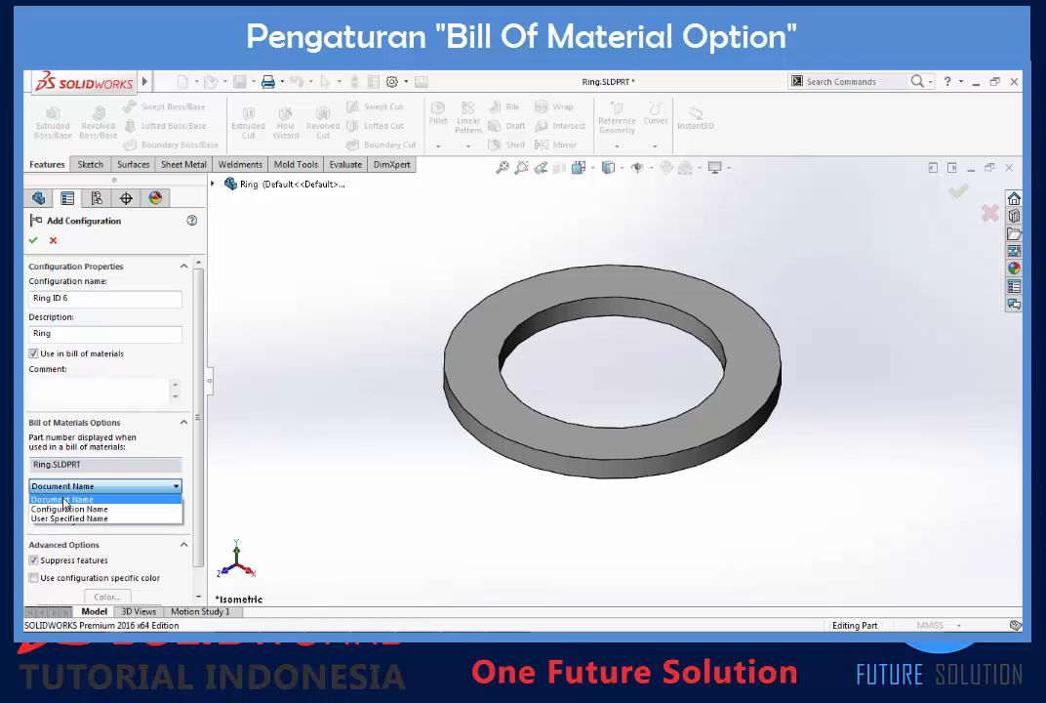
left_click(59, 506)
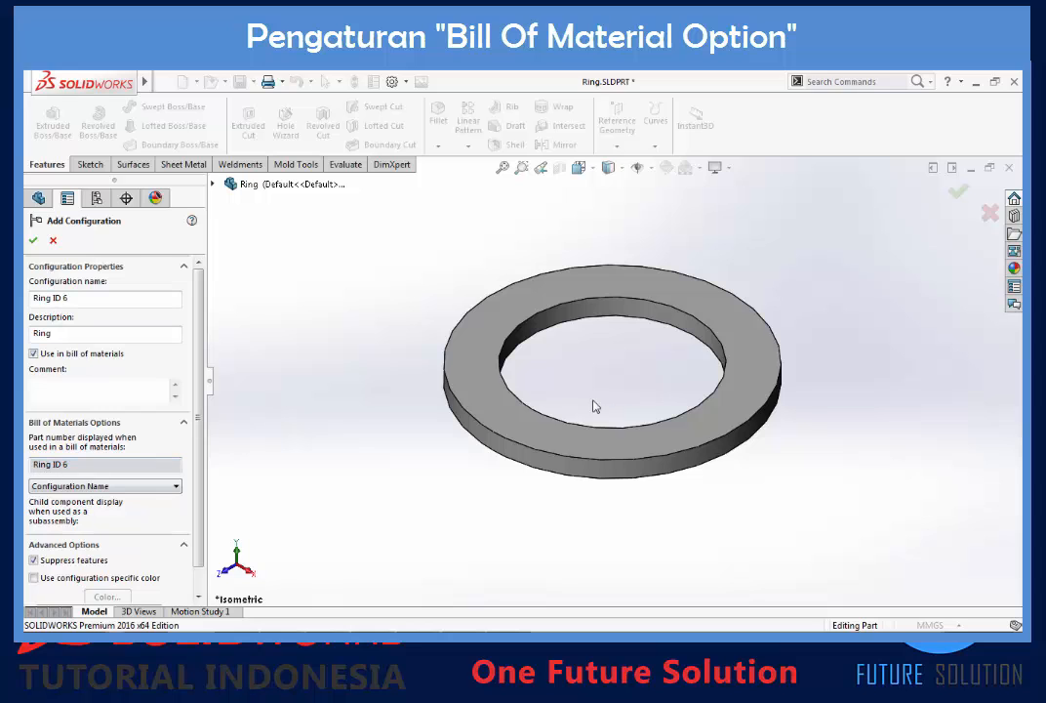
left_click(161, 487)
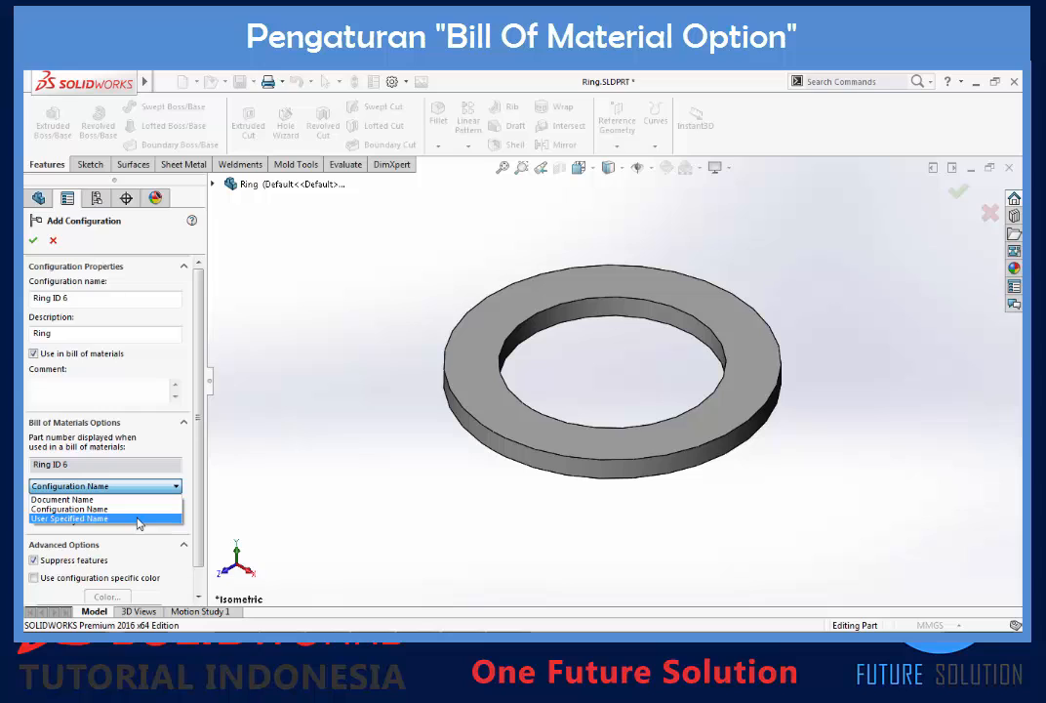
left_click(137, 518)
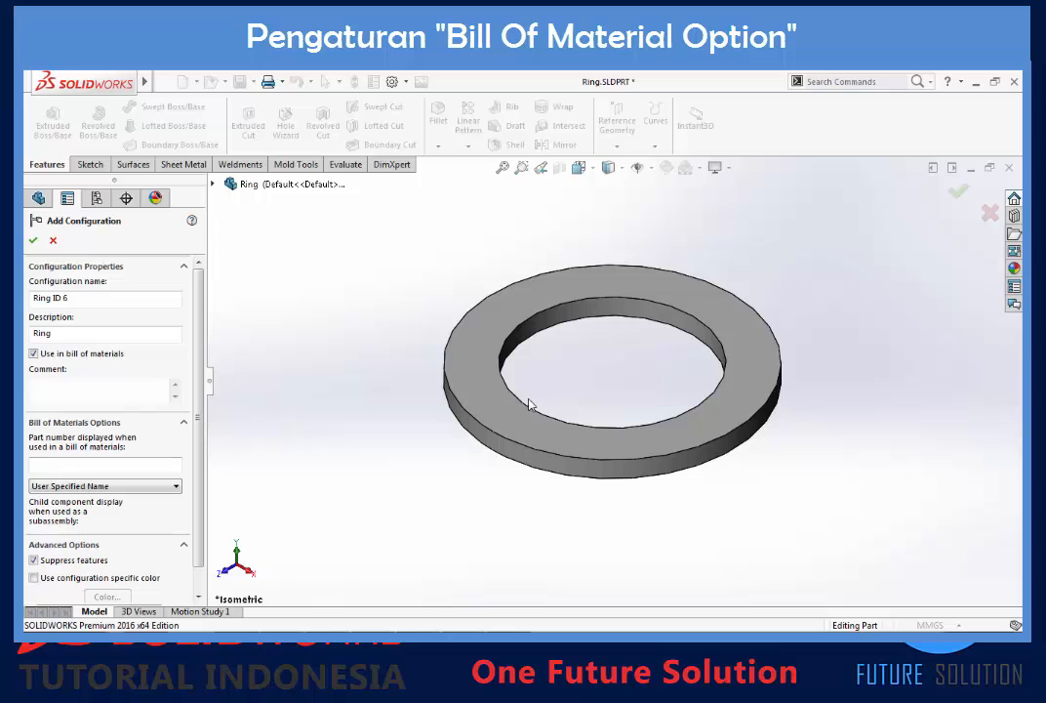
left_click(154, 488)
left_click(69, 509)
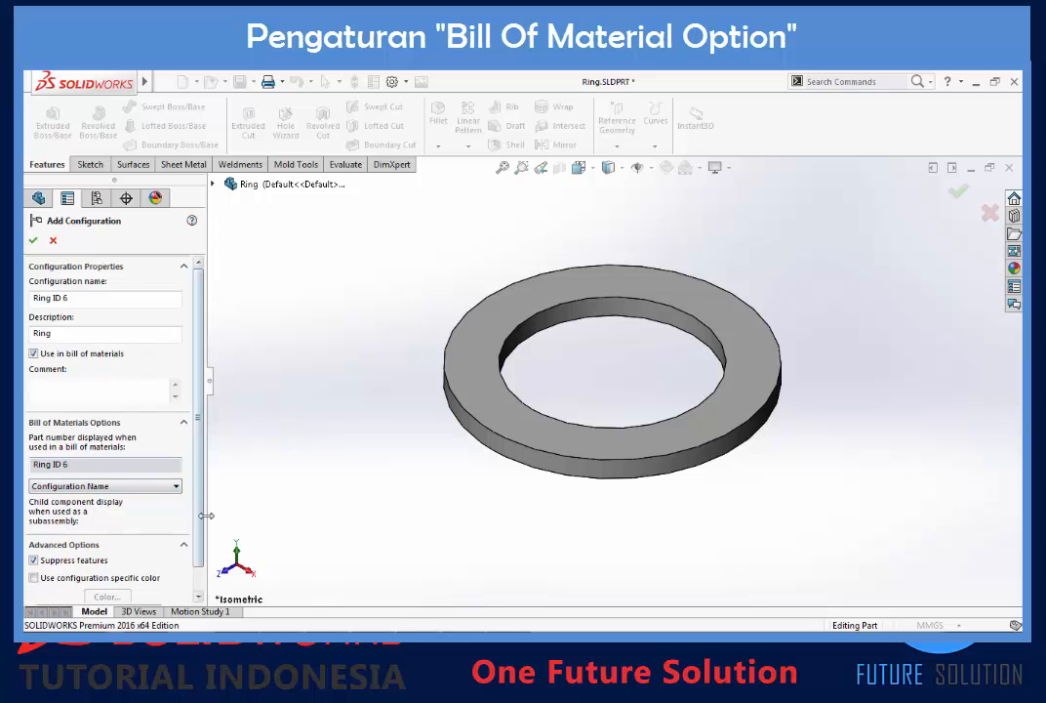
scroll(206, 524, "down", 1)
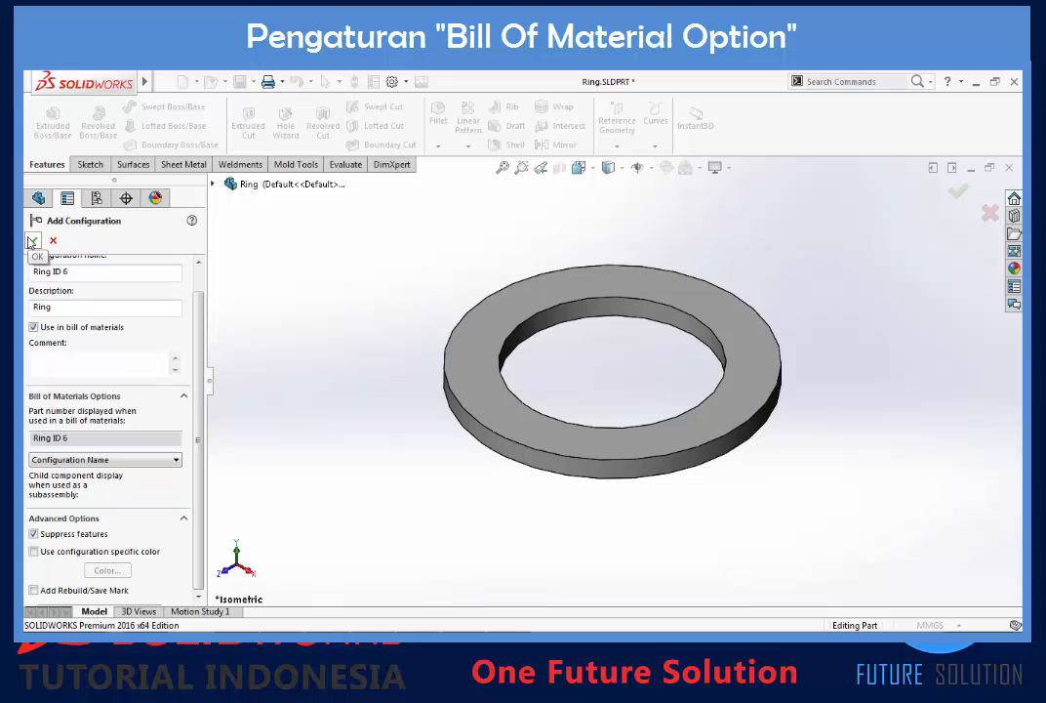
left_click(32, 241)
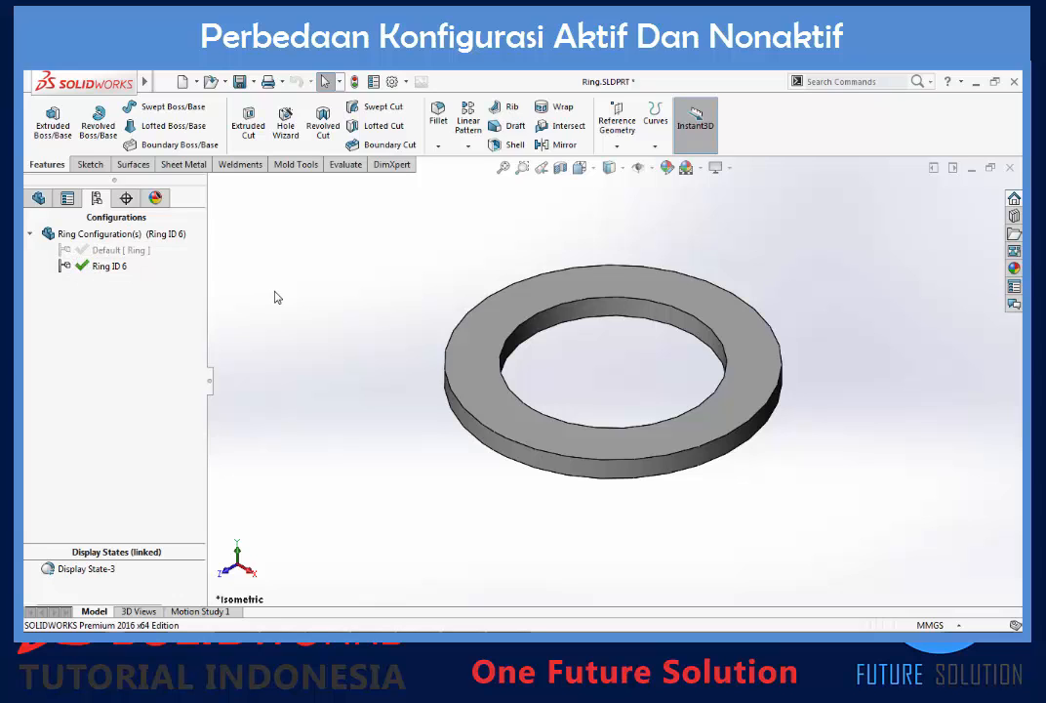
Step: Activate the Default configuration and switch back to Ring ID 6
double_click(94, 252)
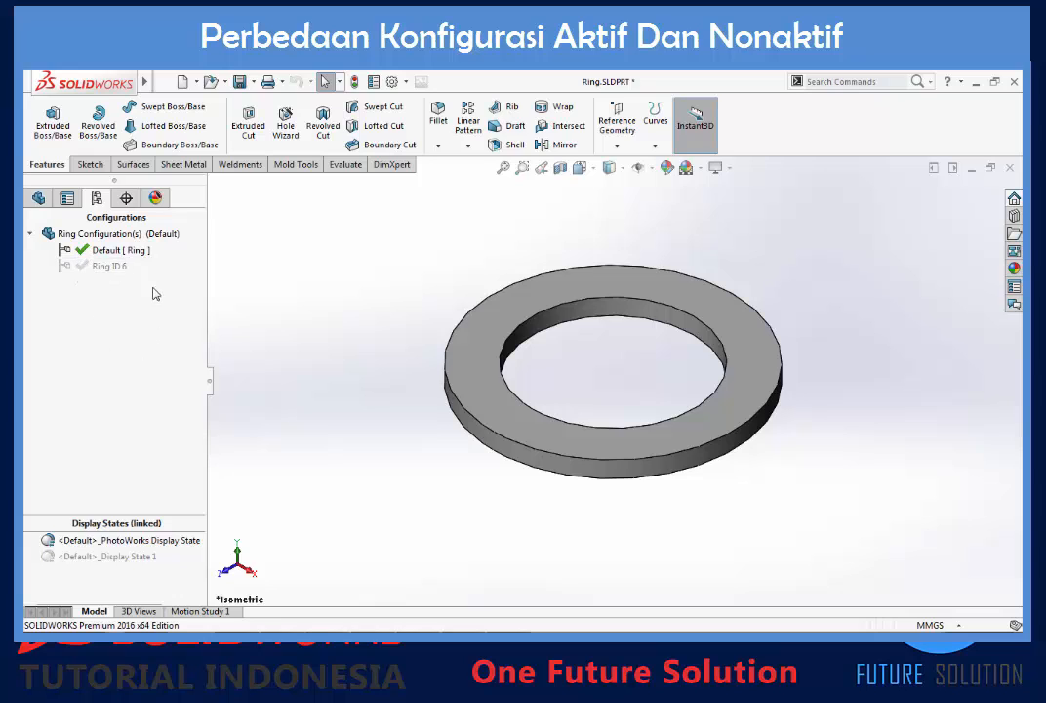
double_click(85, 265)
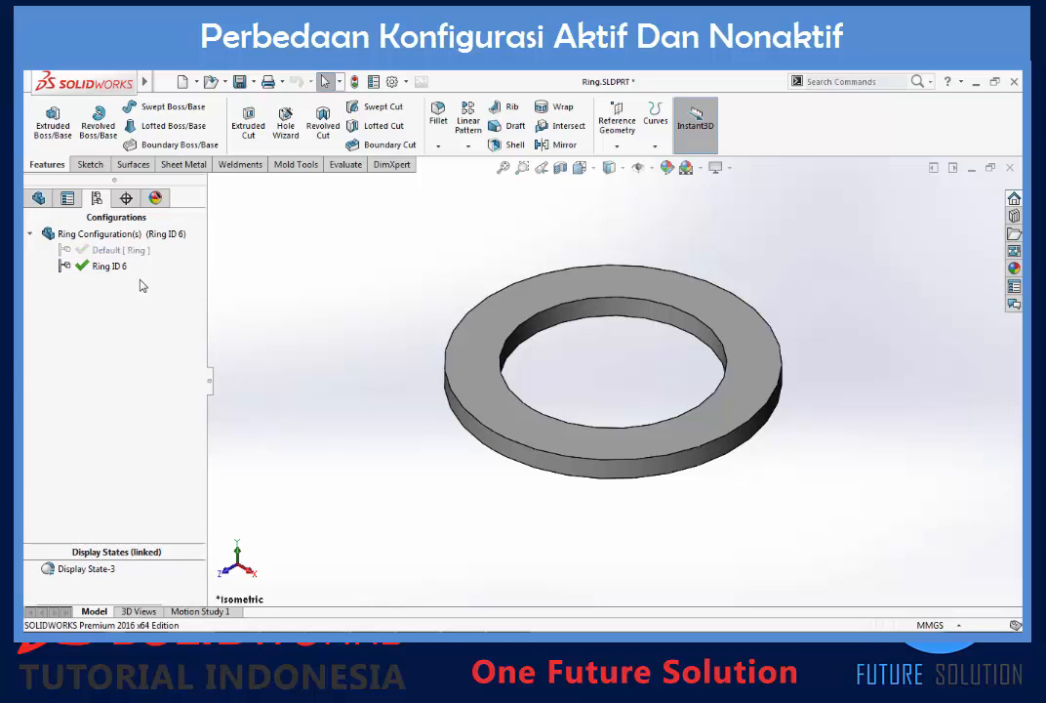
left_click(112, 269)
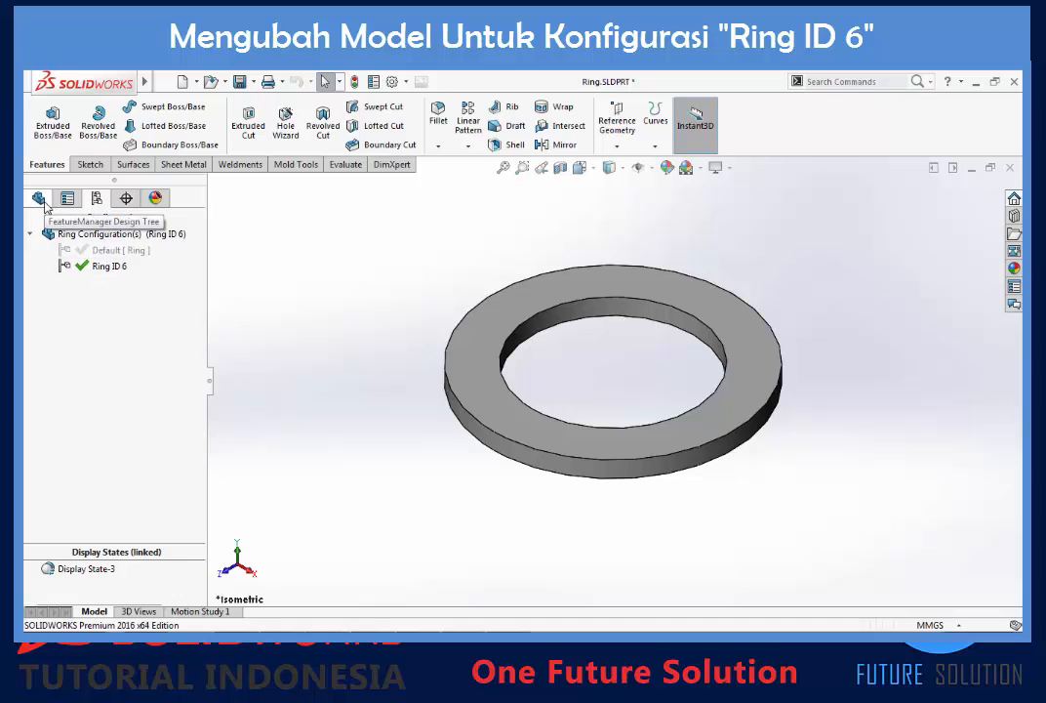
Step: Edit the sketch of Boss-Extrude1 and set the ring's inner diameter to 6 mm for this configuration only
left_click(41, 201)
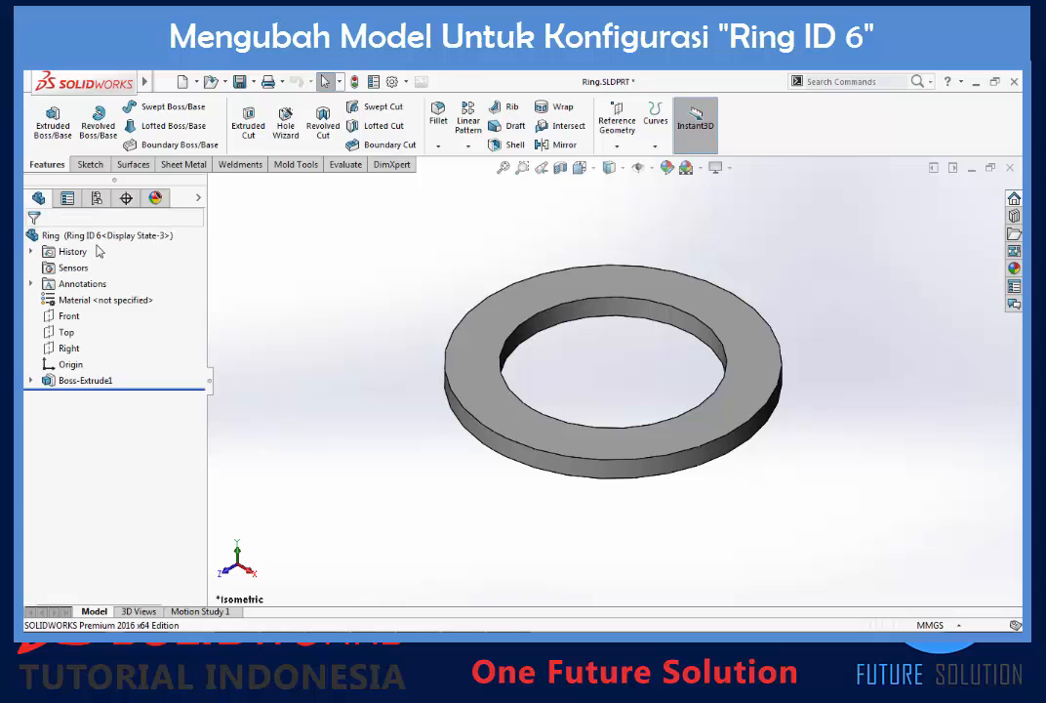
right_click(71, 382)
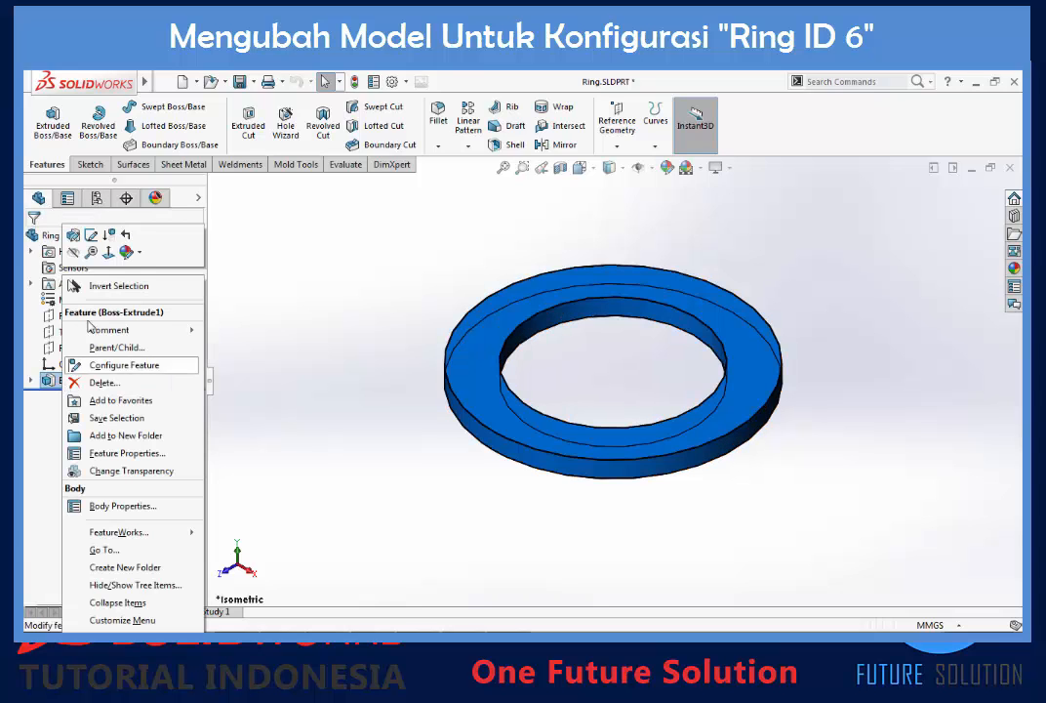
left_click(92, 235)
scroll(749, 468, "up", 4)
scroll(749, 467, "down", 2)
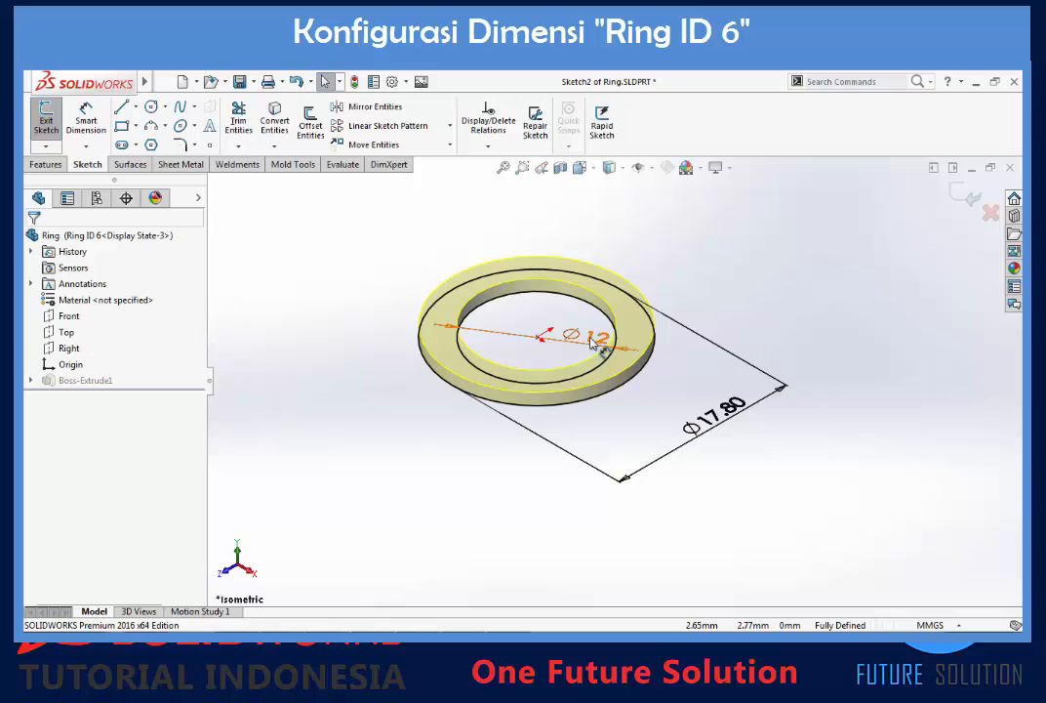
mouse_move(595, 342)
left_mouse_down()
mouse_move(537, 376)
mouse_move(588, 348)
left_mouse_up()
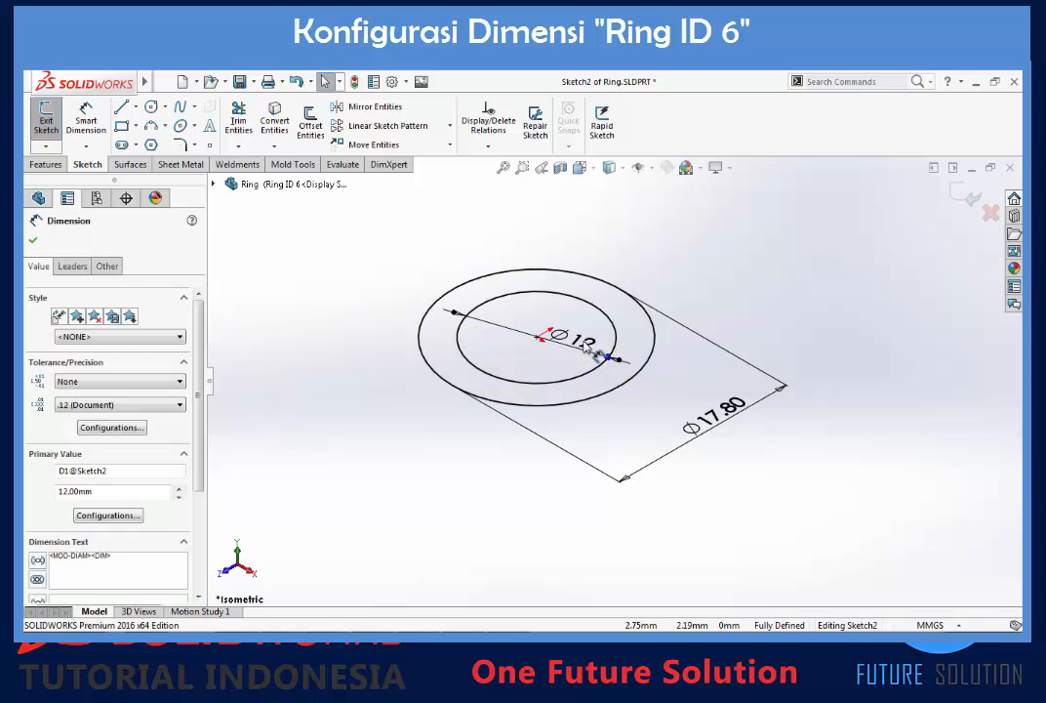
double_click(588, 350)
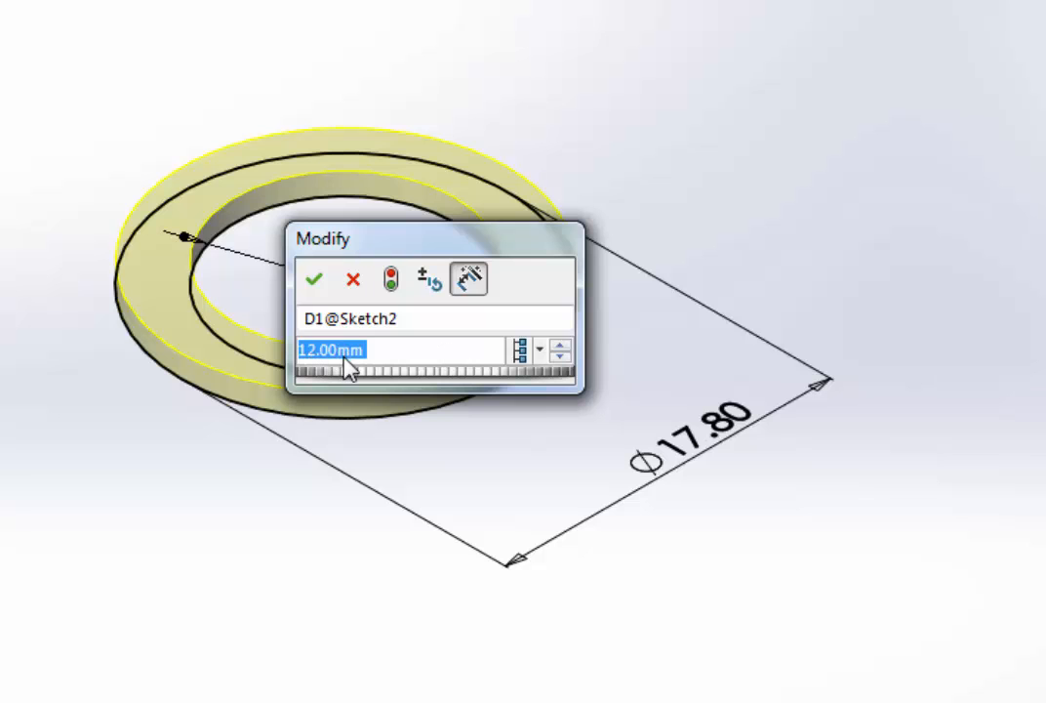
left_click_drag(415, 240, 763, 174)
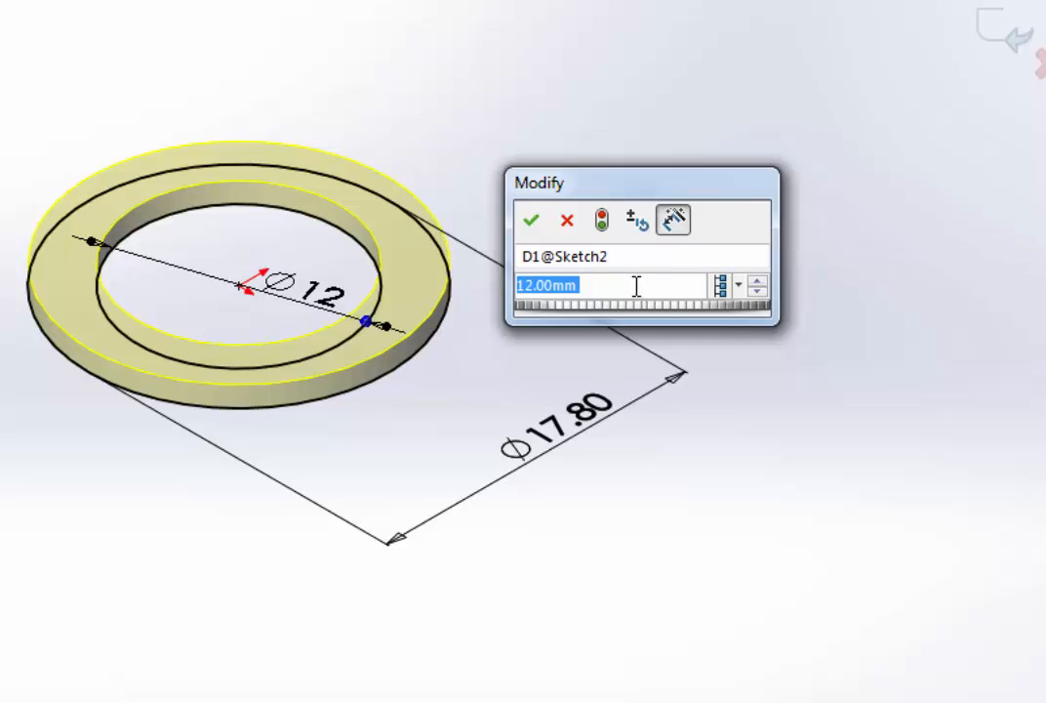
left_click(739, 286)
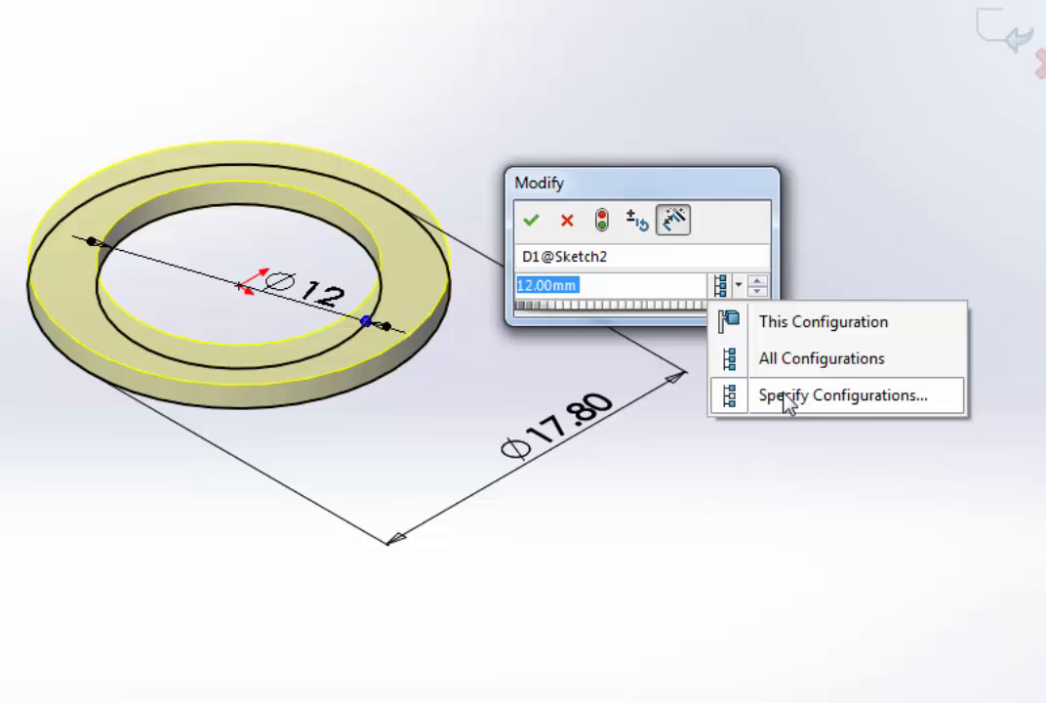
left_click(779, 332)
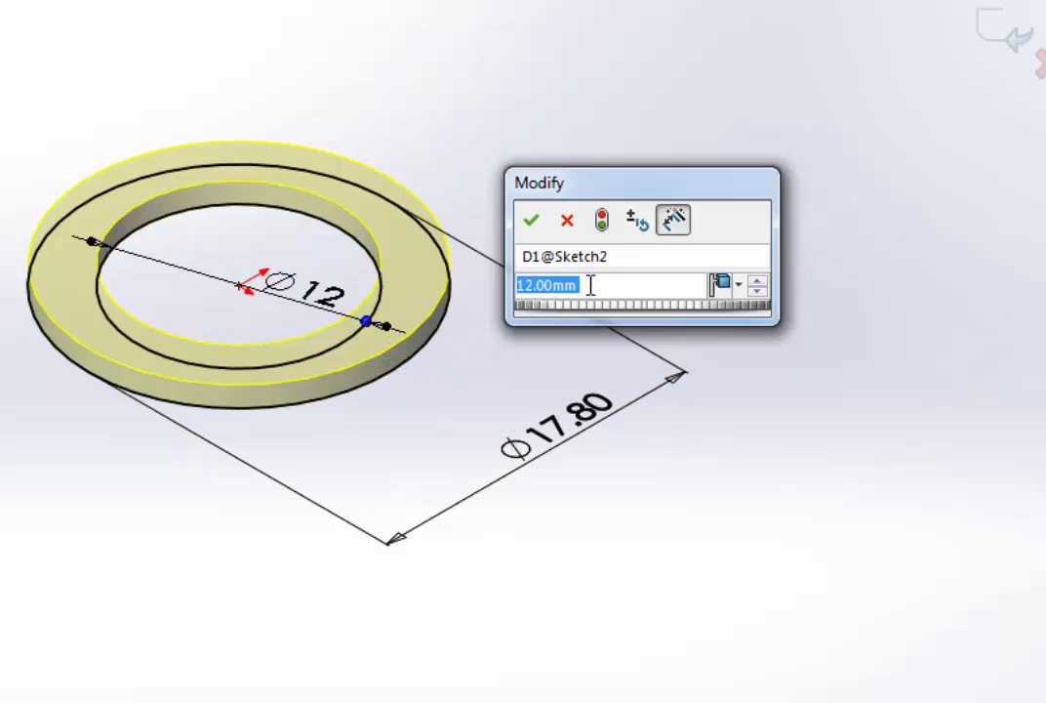
type("6")
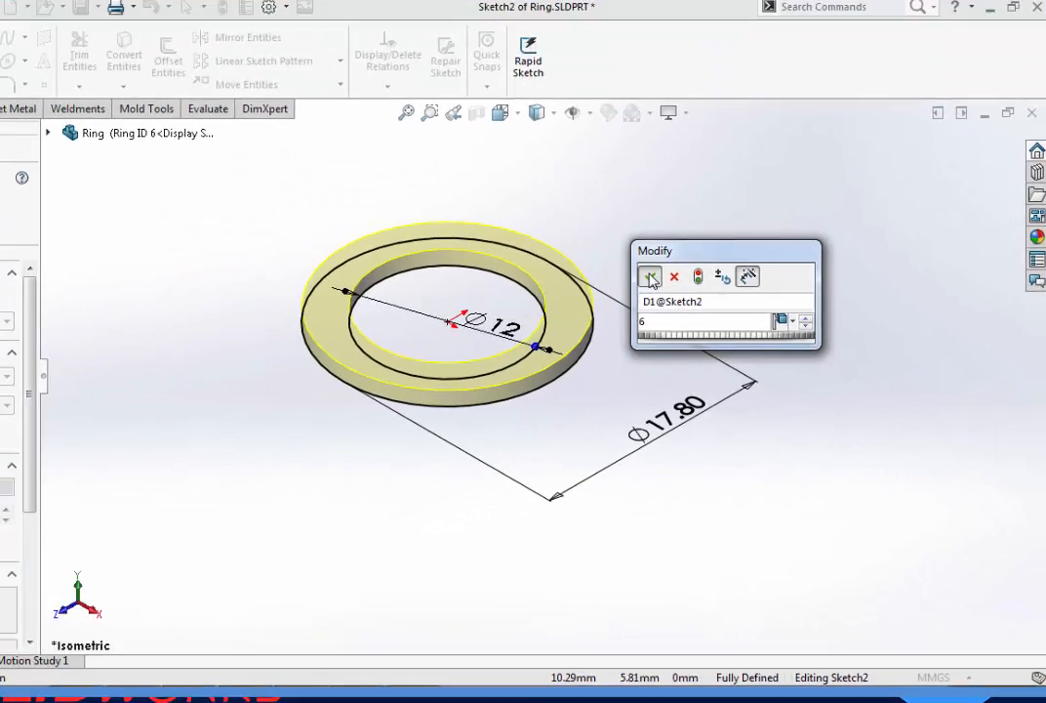
left_click(561, 236)
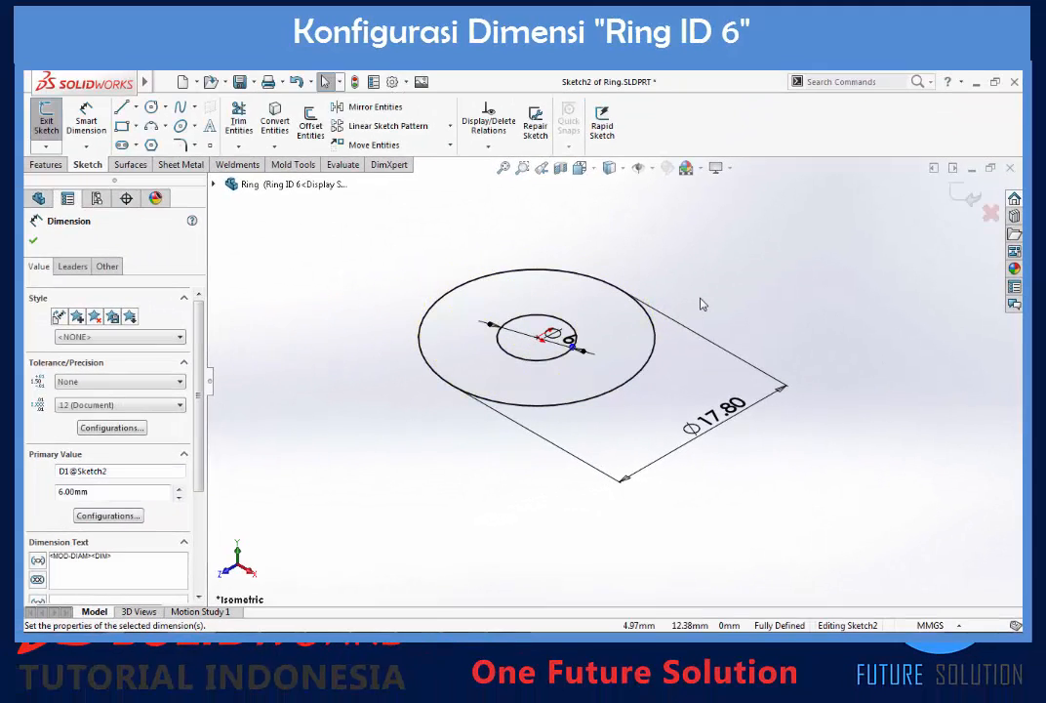
Step: Set the ring's outer diameter to 12 mm for this configuration only and exit the sketch
left_click(726, 422)
double_click(726, 424)
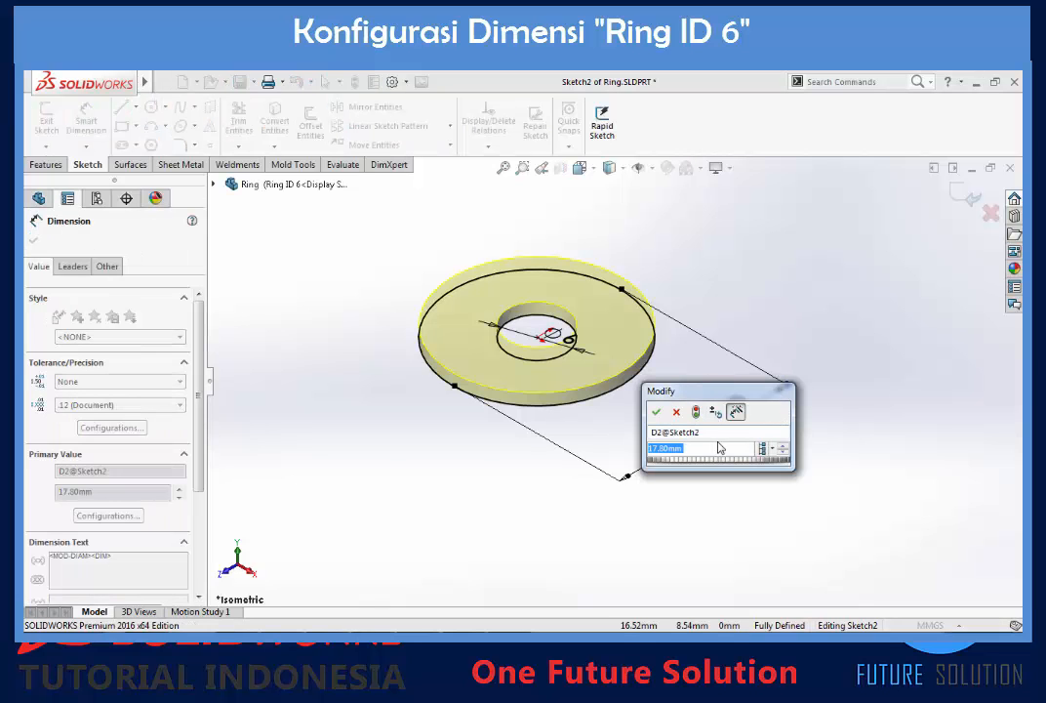
left_click(775, 453)
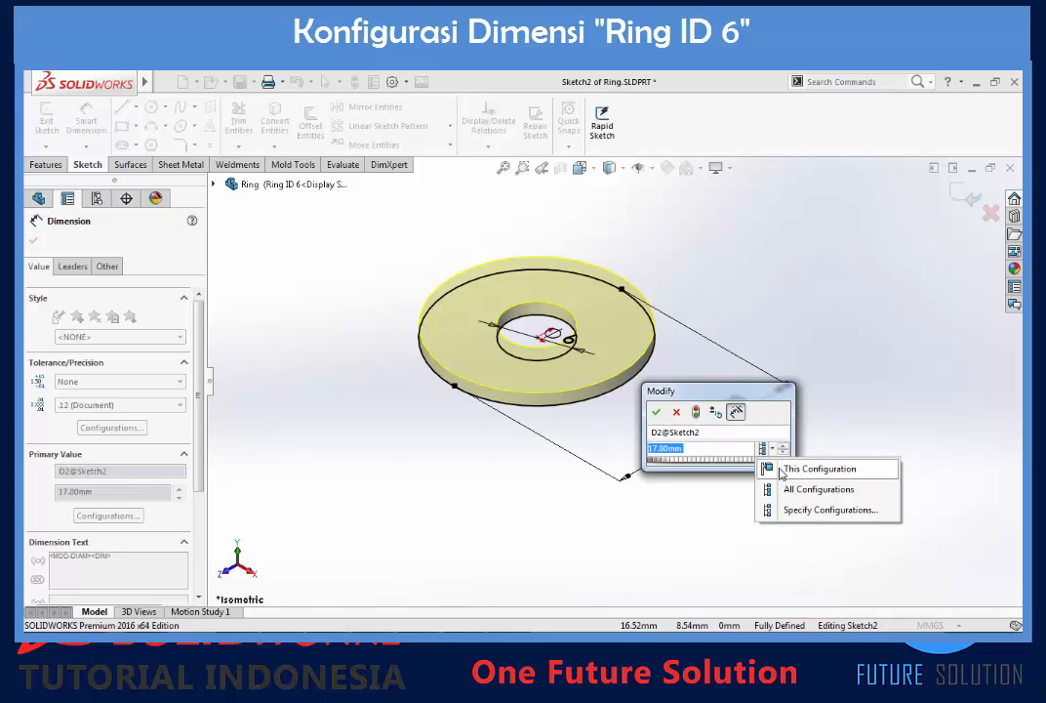
left_click(780, 472)
left_click_drag(704, 393, 818, 450)
type("12")
key("Return")
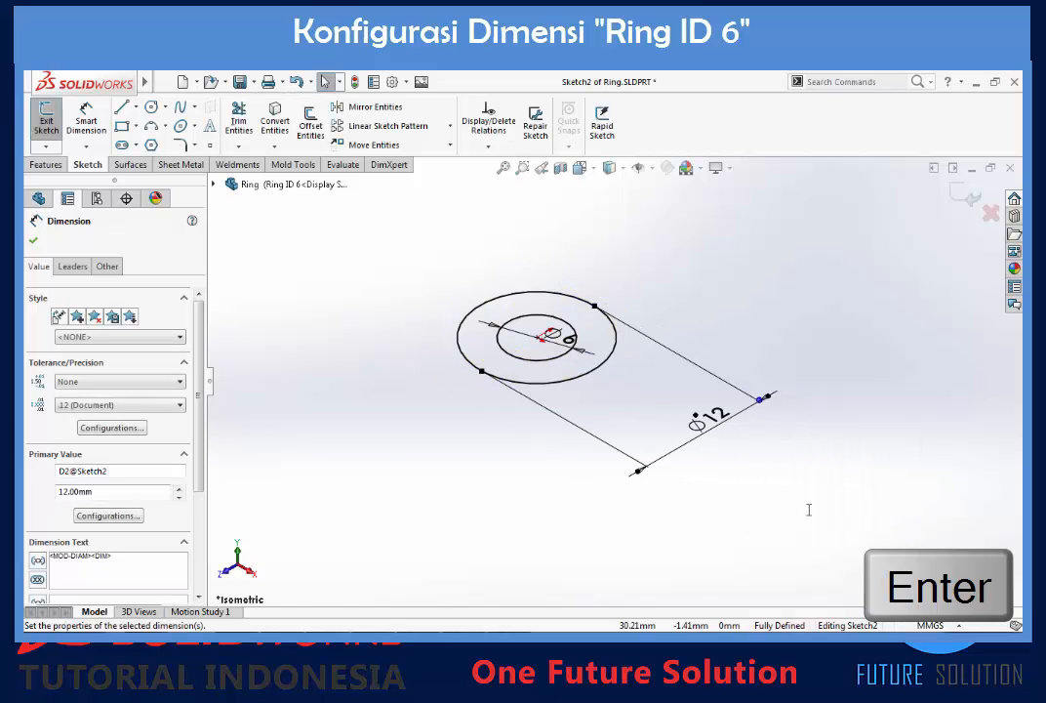
key("Escape")
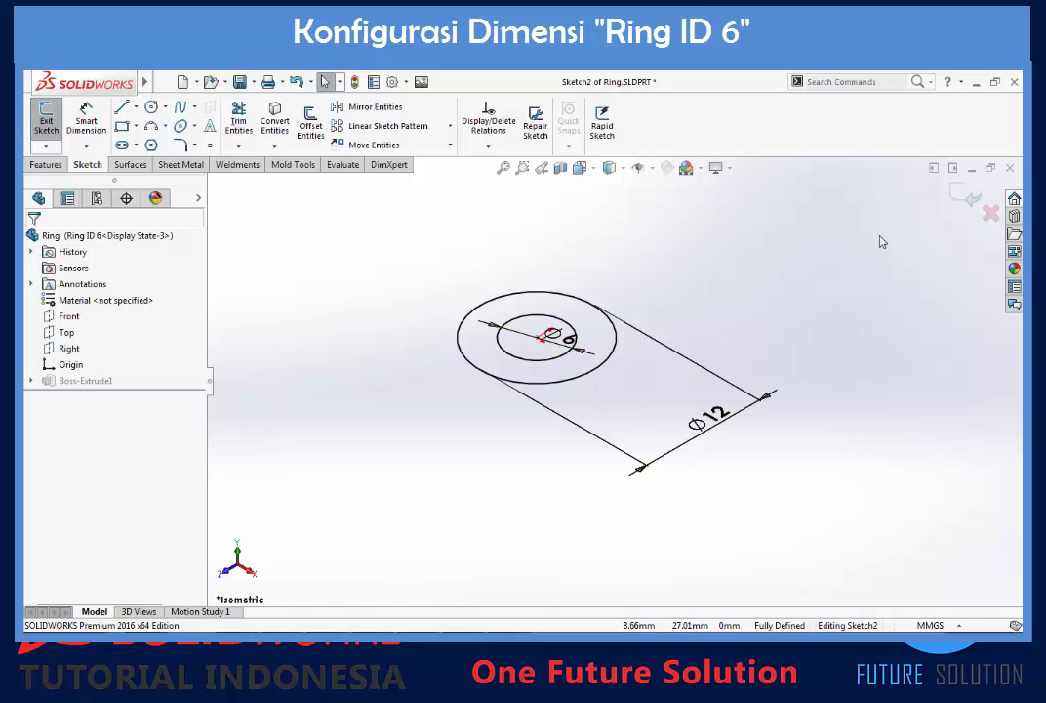
left_click(959, 197)
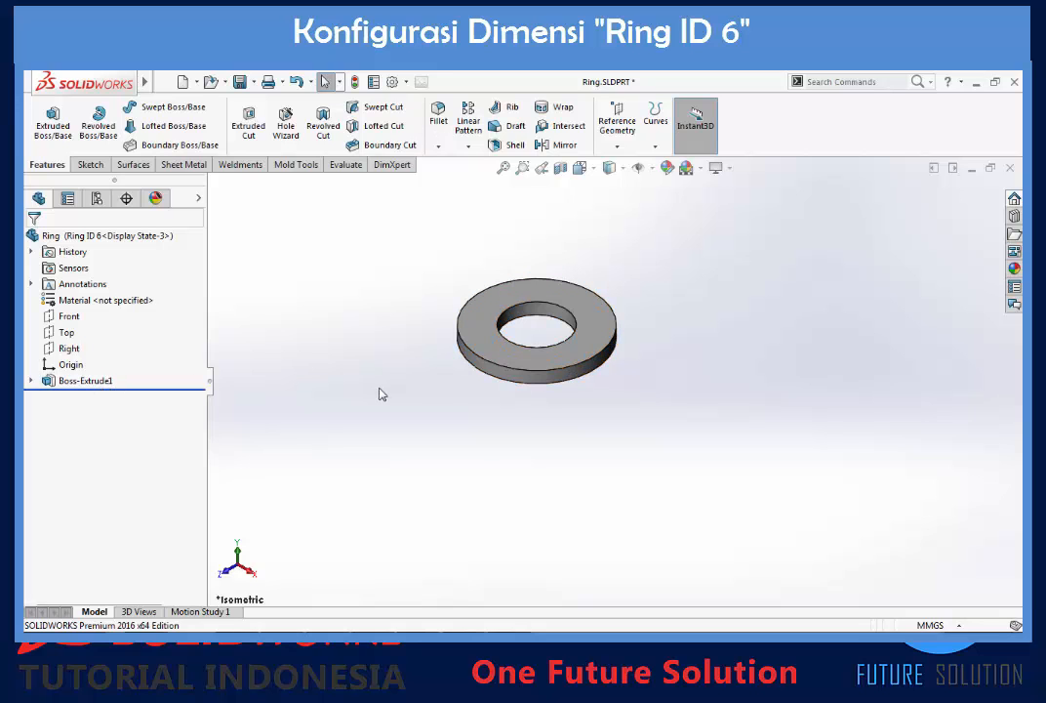
Step: Display the dimensions of Boss-Extrude1 and move its thickness dimension clear of the ring
left_click(99, 382)
scroll(434, 381, "down", 3)
scroll(698, 351, "down", 5)
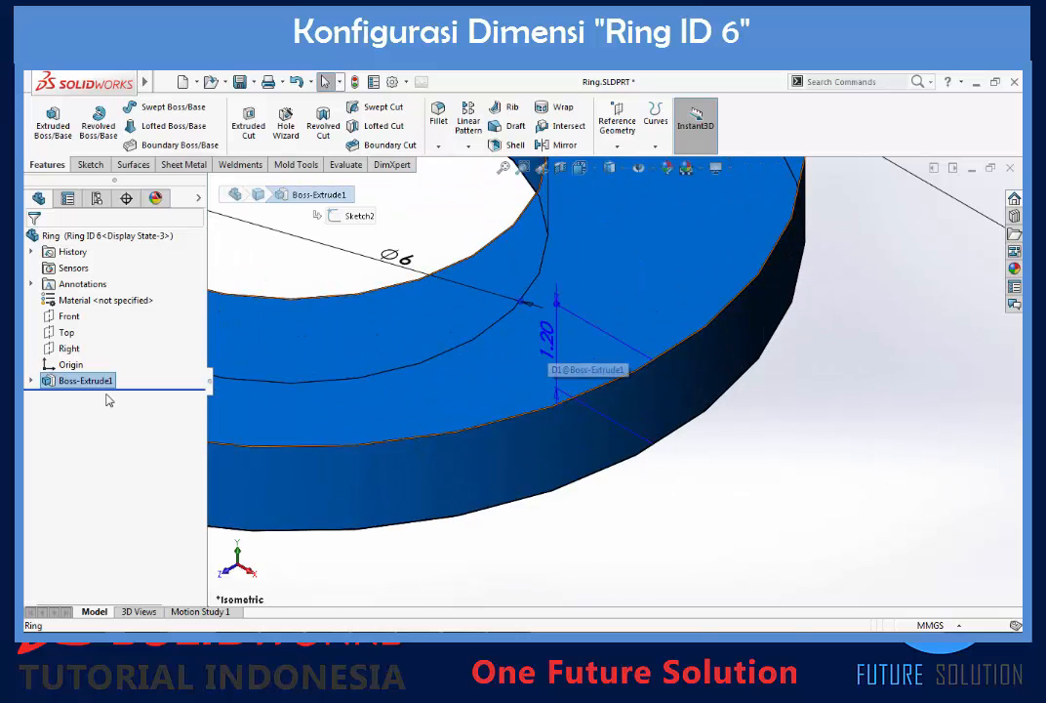
scroll(557, 410, "up", 4)
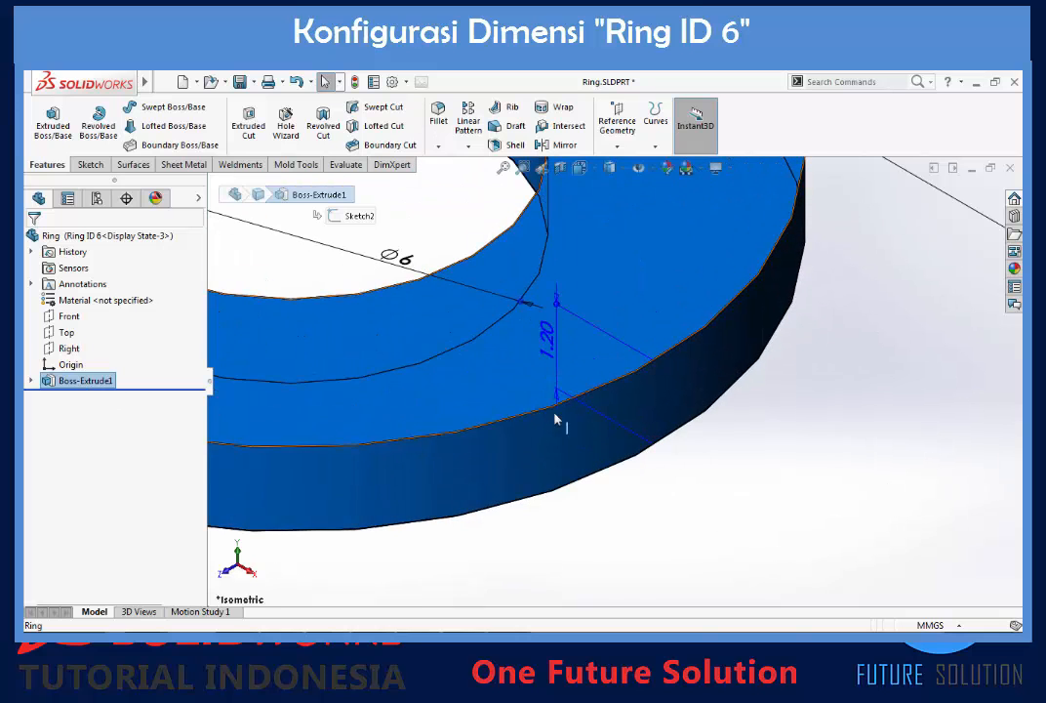
scroll(586, 361, "down", 2)
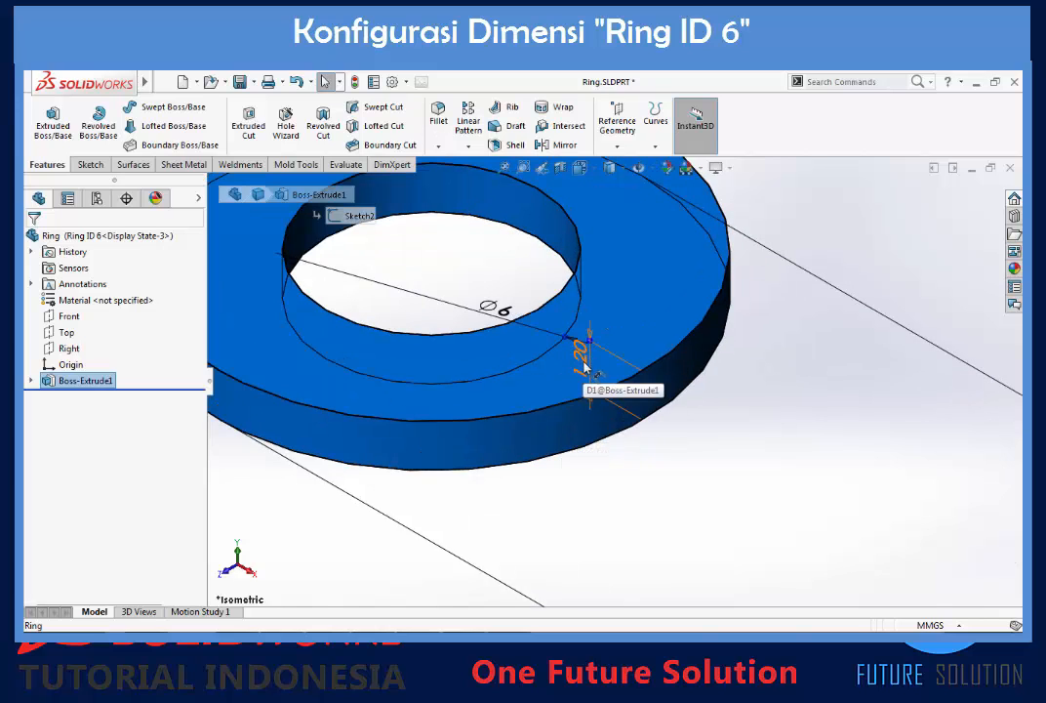
left_click_drag(584, 366, 785, 479)
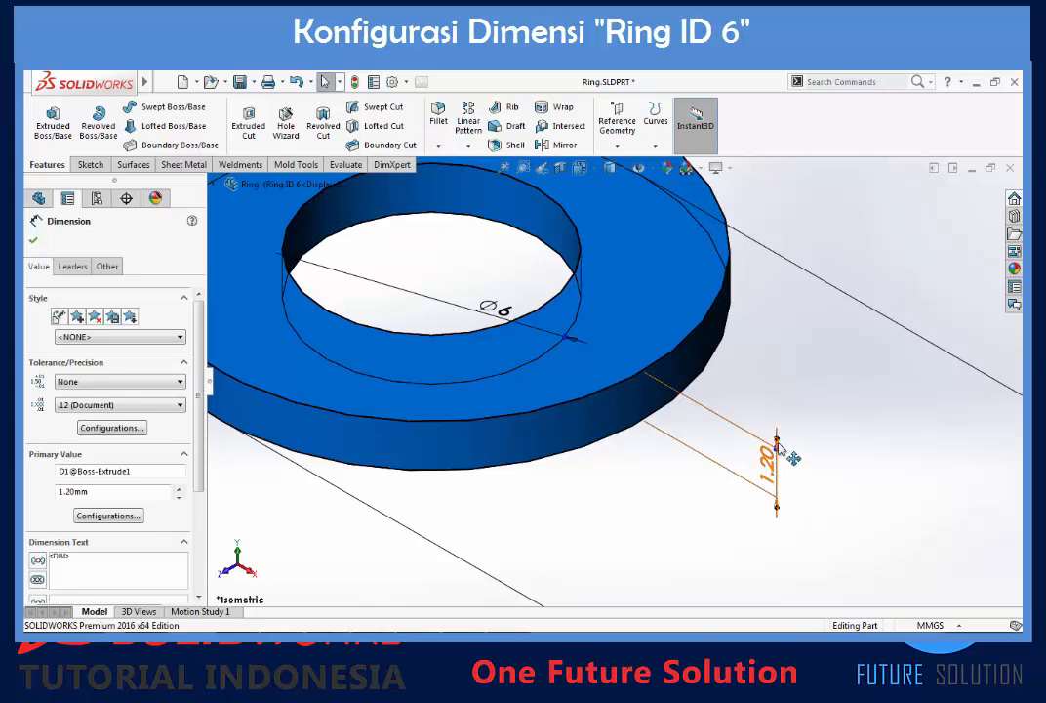
Step: Set the ring's extrusion thickness to 1 mm for this configuration only and rebuild the part
double_click(777, 477)
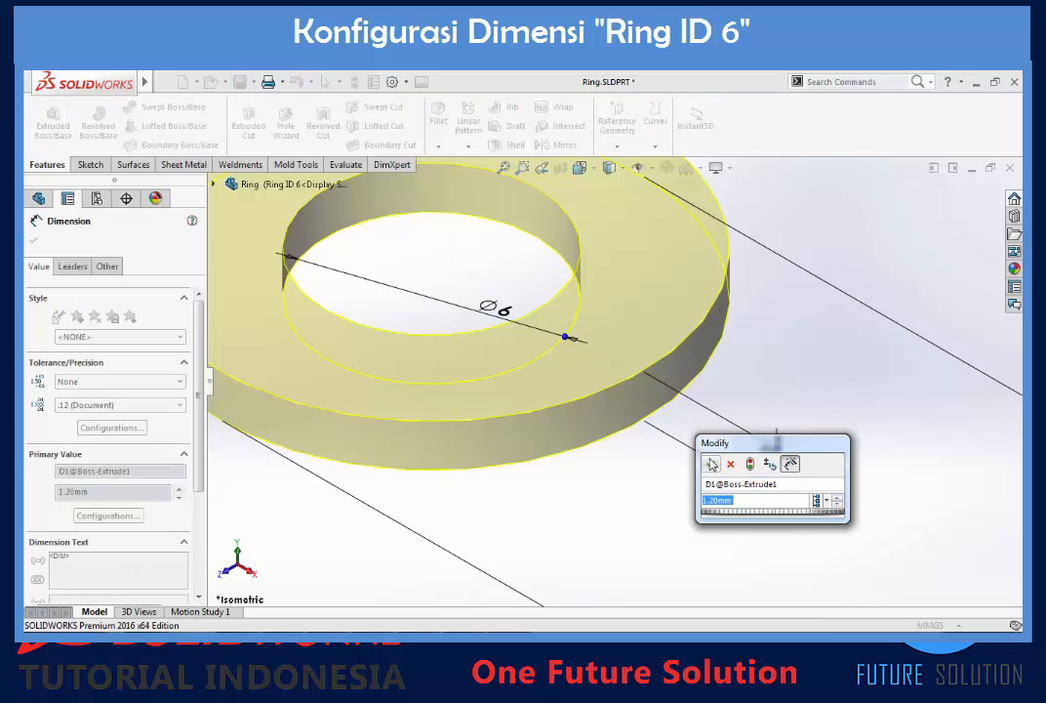
left_click(820, 500)
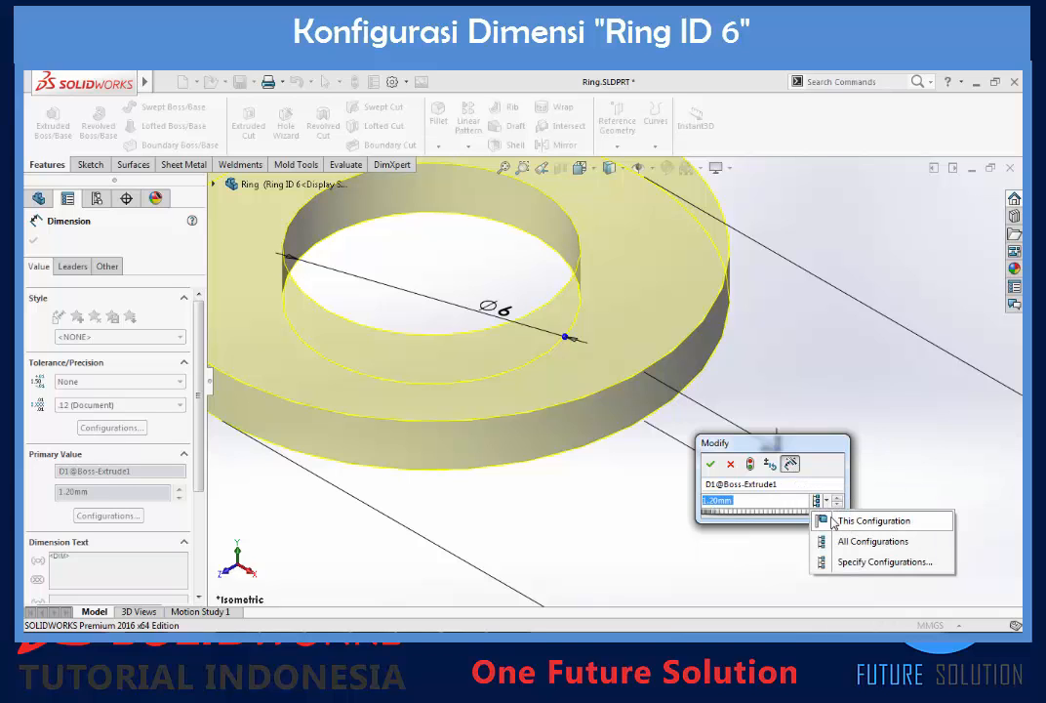
left_click(858, 521)
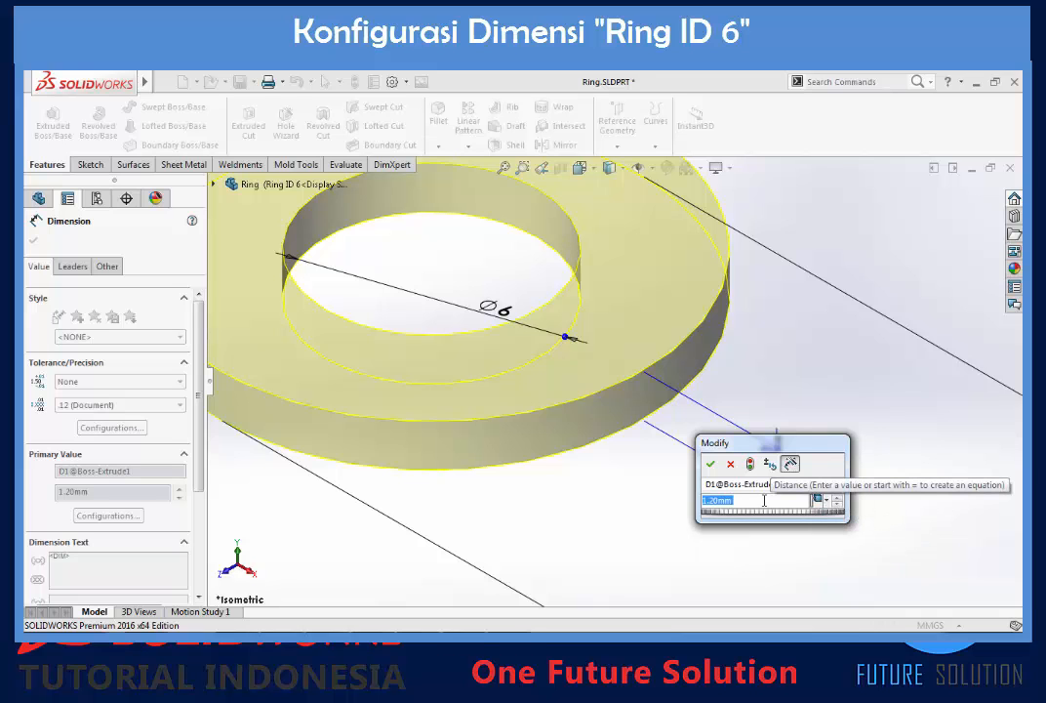
type("1")
key("Return")
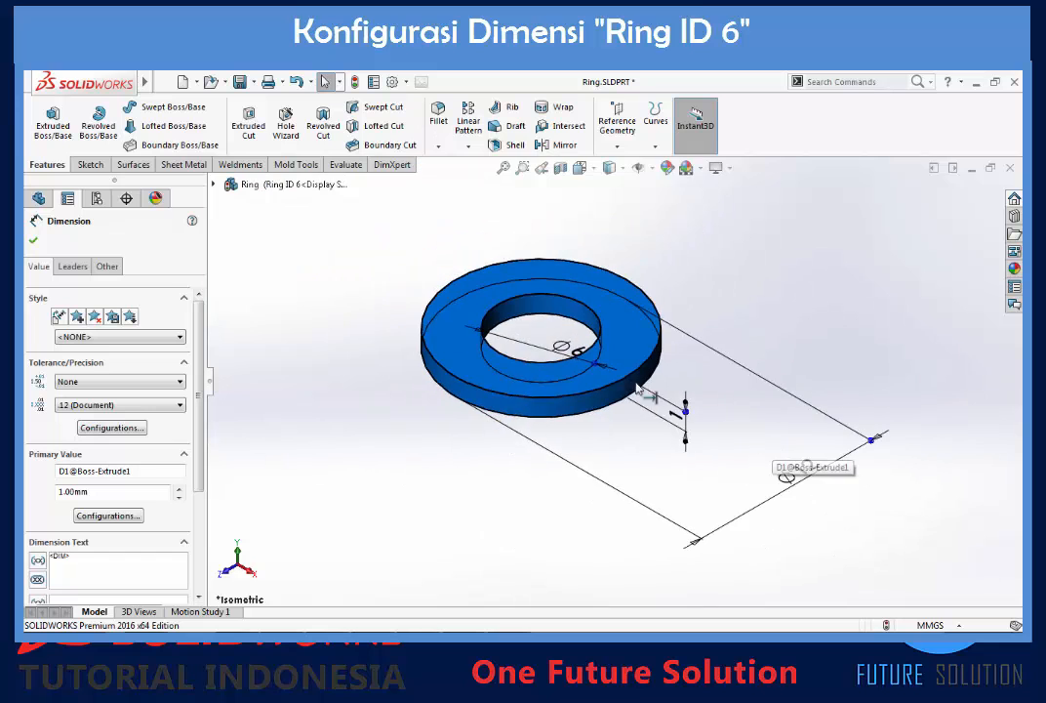
scroll(637, 388, "up", 2)
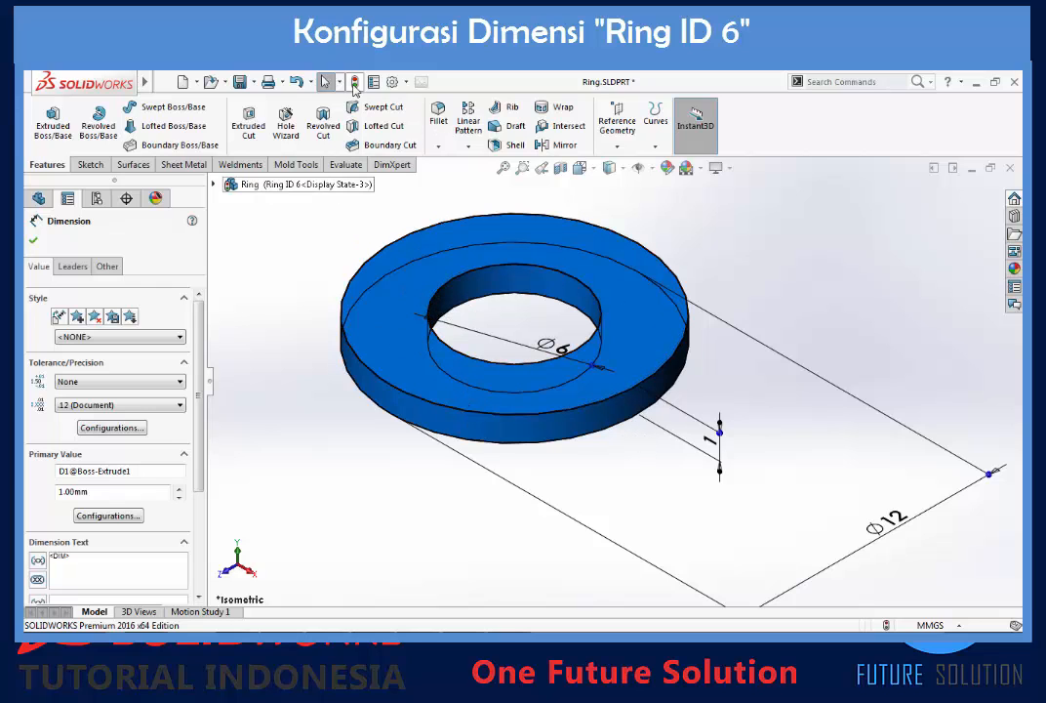
key("ctrl+b")
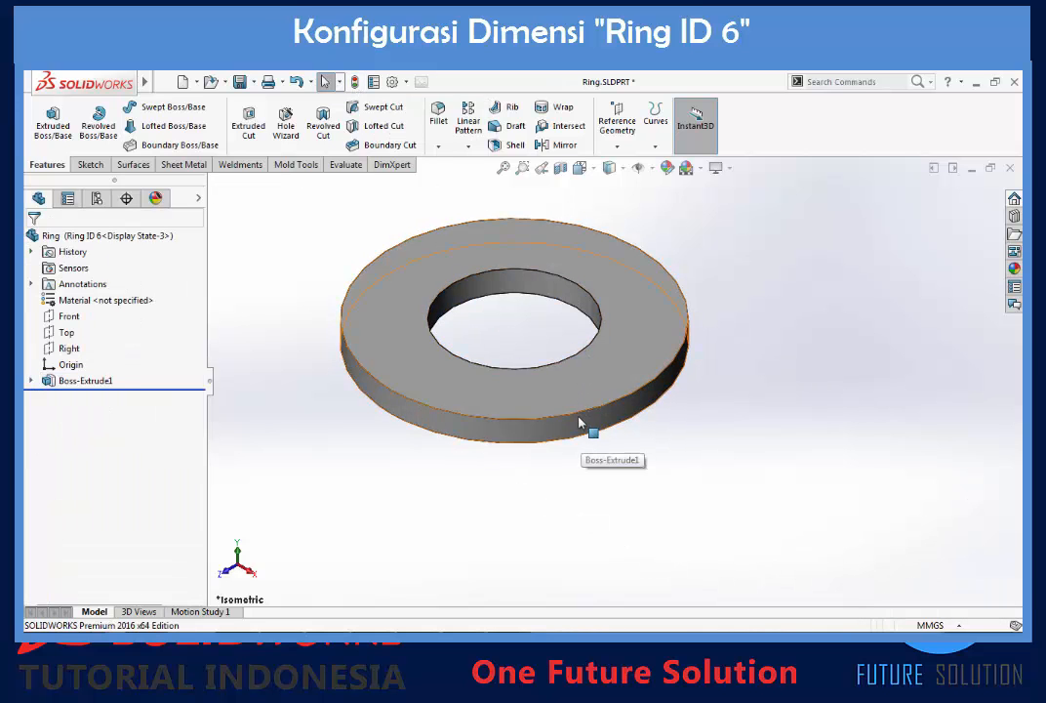
Step: Activate the Default configuration and rename it Ring ID 12
scroll(504, 332, "up", 3)
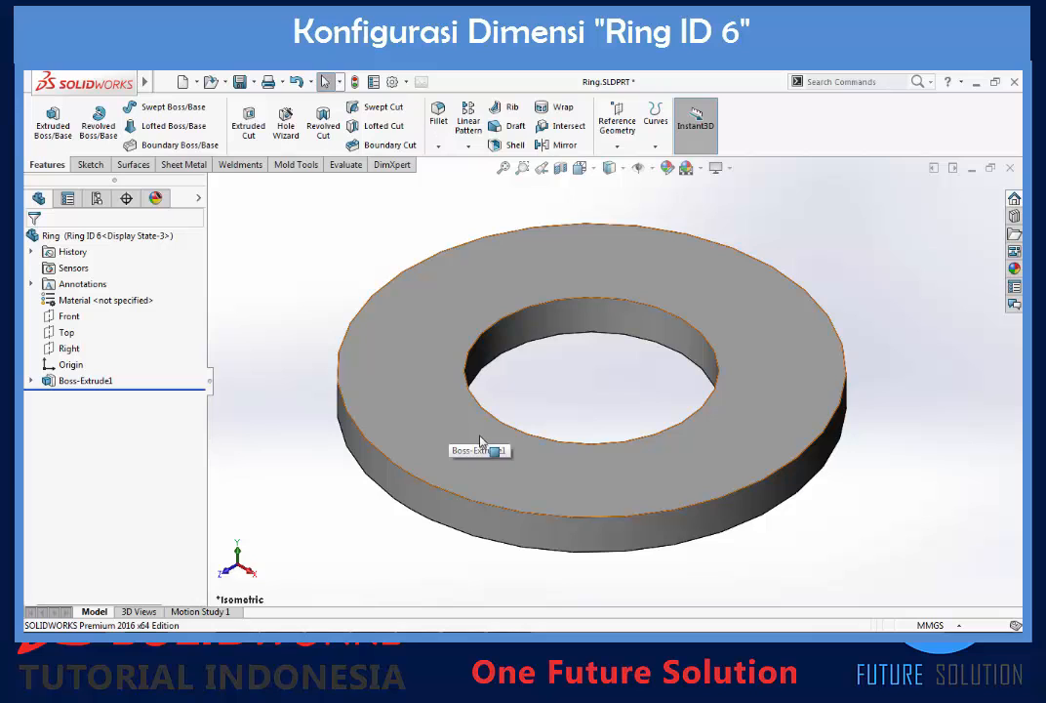
left_click(97, 199)
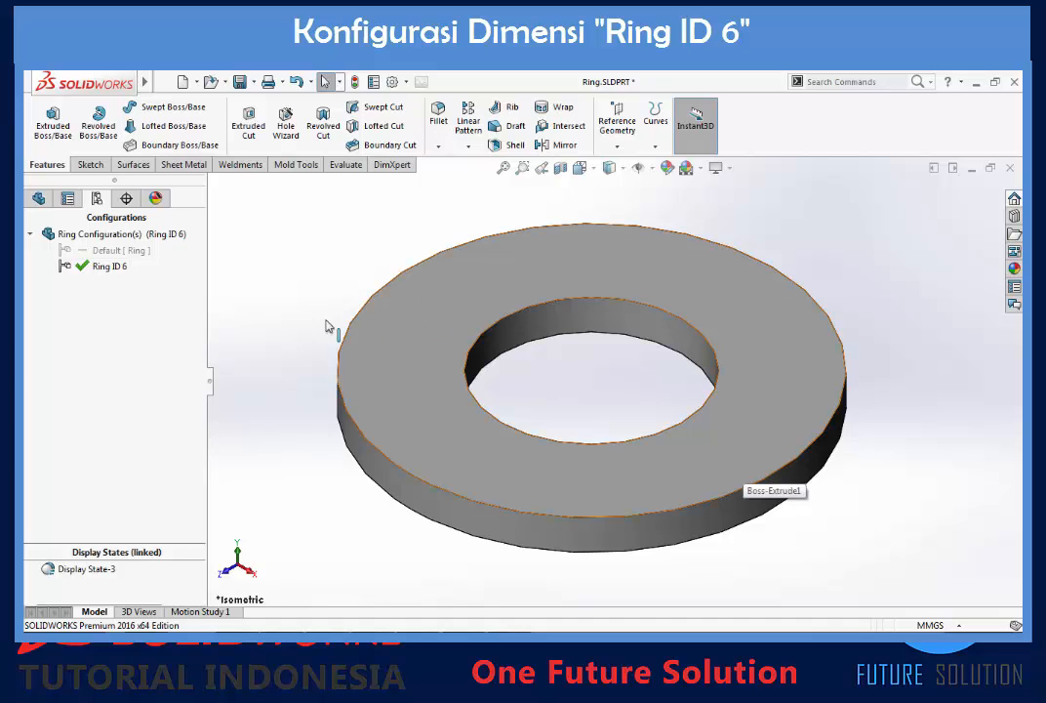
double_click(112, 251)
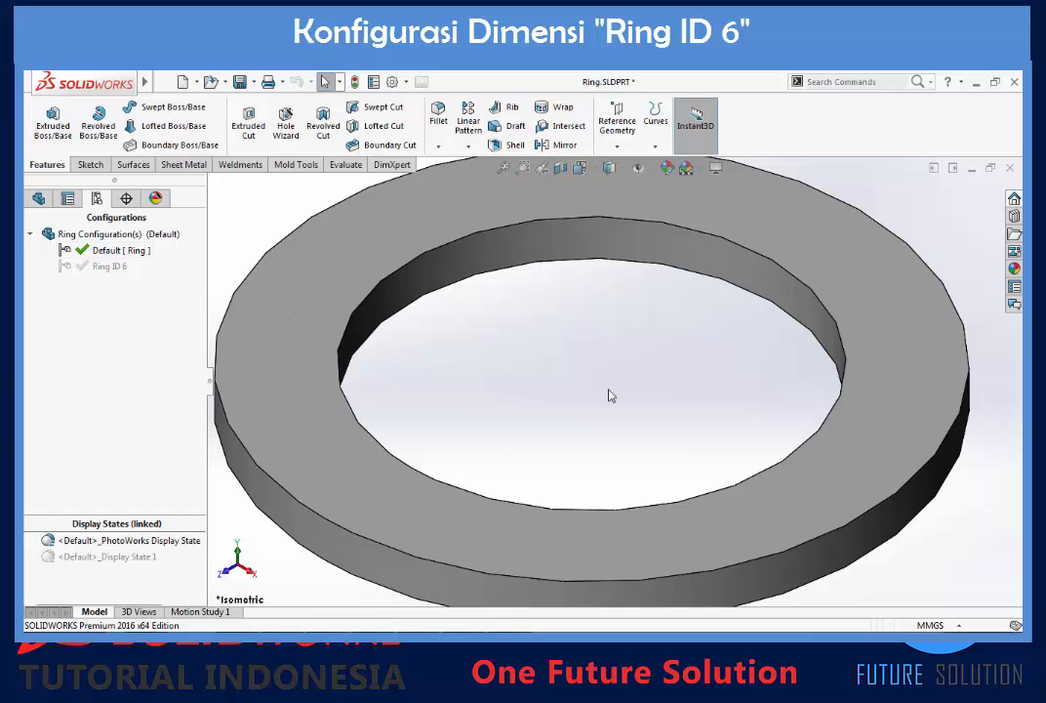
scroll(610, 392, "up", 4)
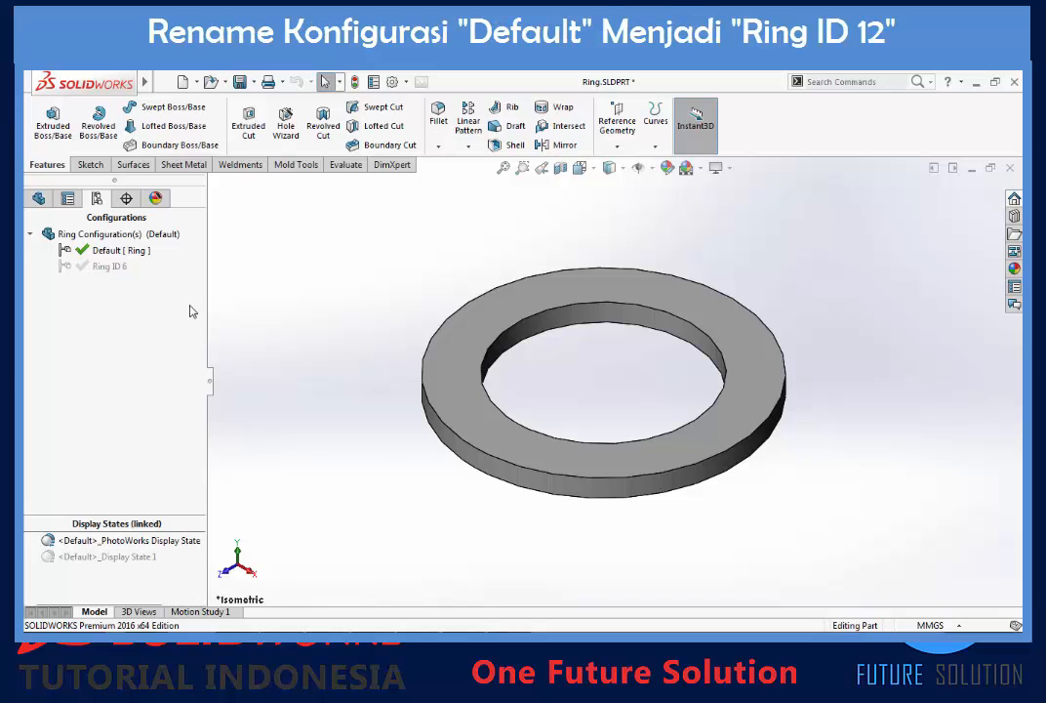
left_click(109, 257)
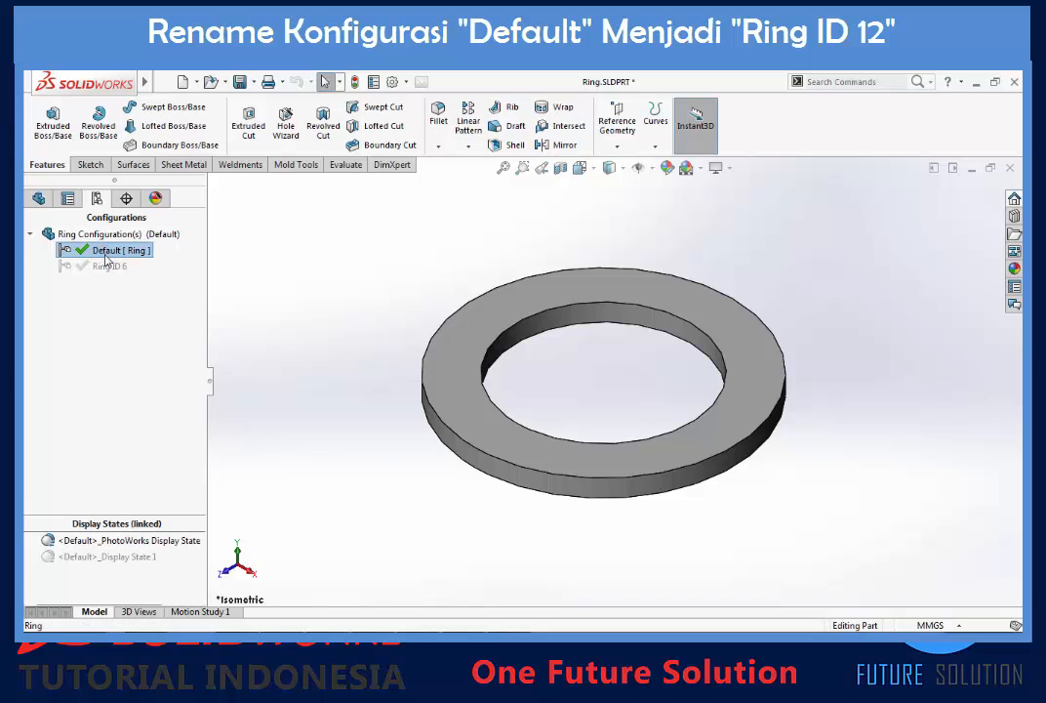
left_click(106, 256)
type("Ring ID 12")
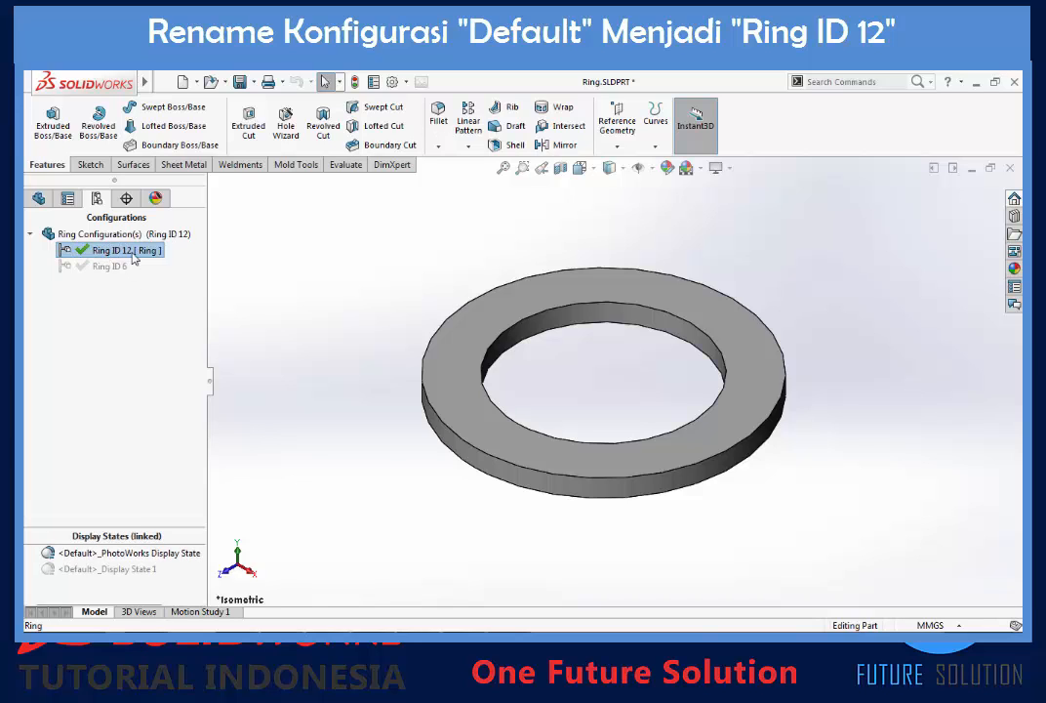
Step: Edit the Ring ID 12 configuration's properties: set the description to Ring and use it in the bill of materials
right_click(121, 257)
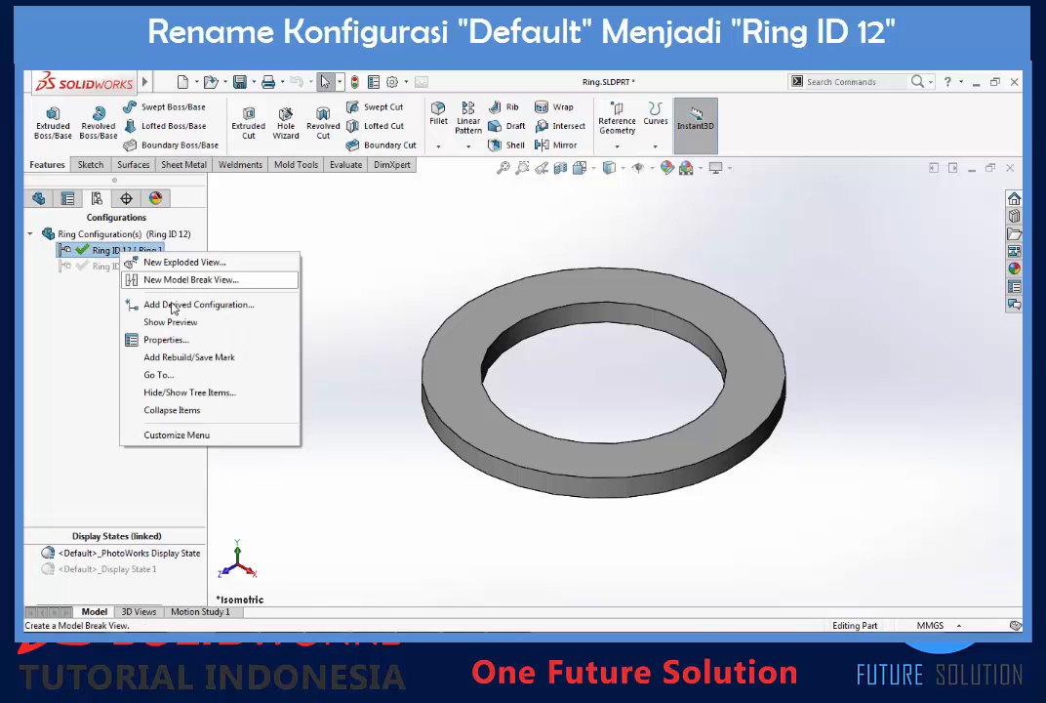
left_click(166, 340)
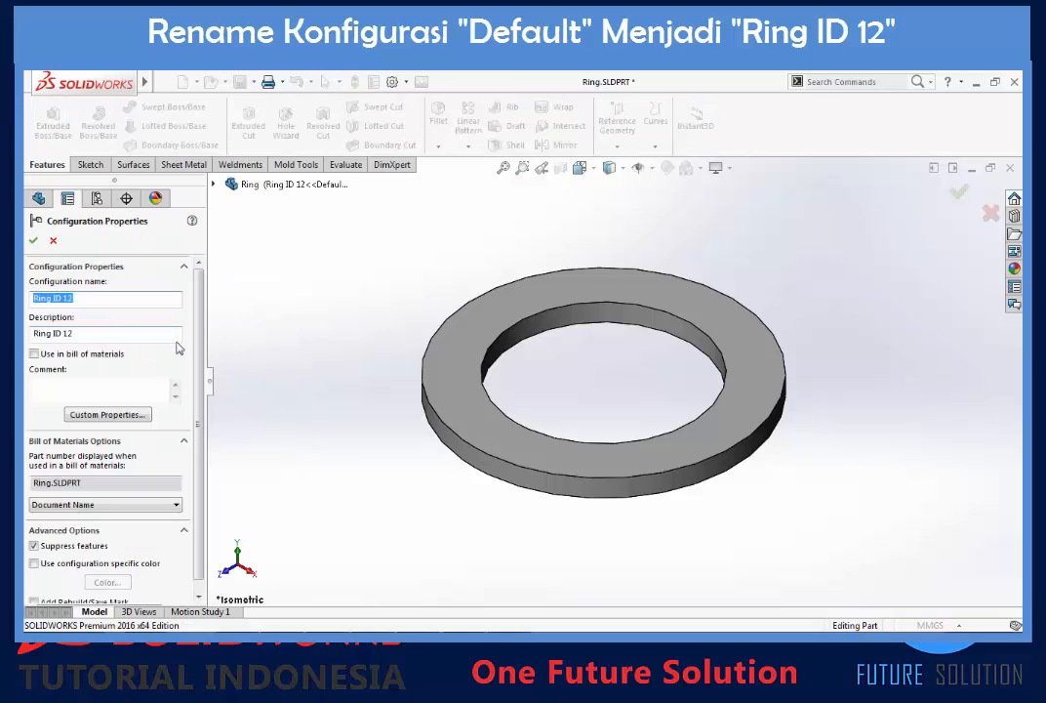
left_click(85, 332)
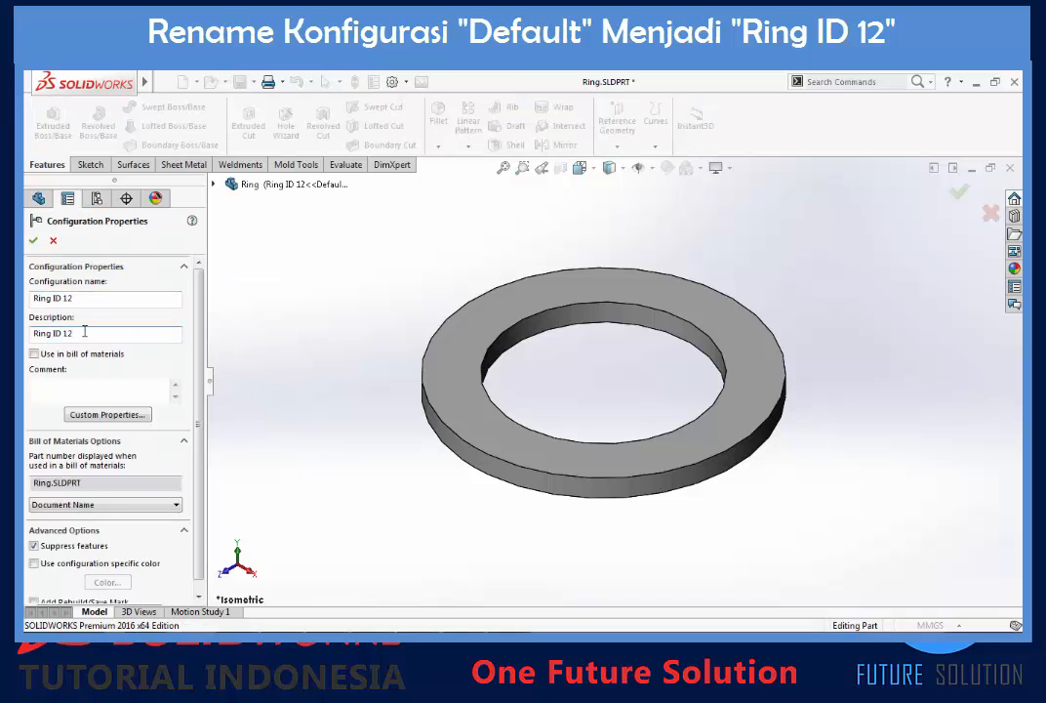
type("Ring")
key("BackSpace")
left_click(34, 355)
Step: Set Ring ID 12's bill of materials part number to Configuration Name and apply the properties
left_click(68, 506)
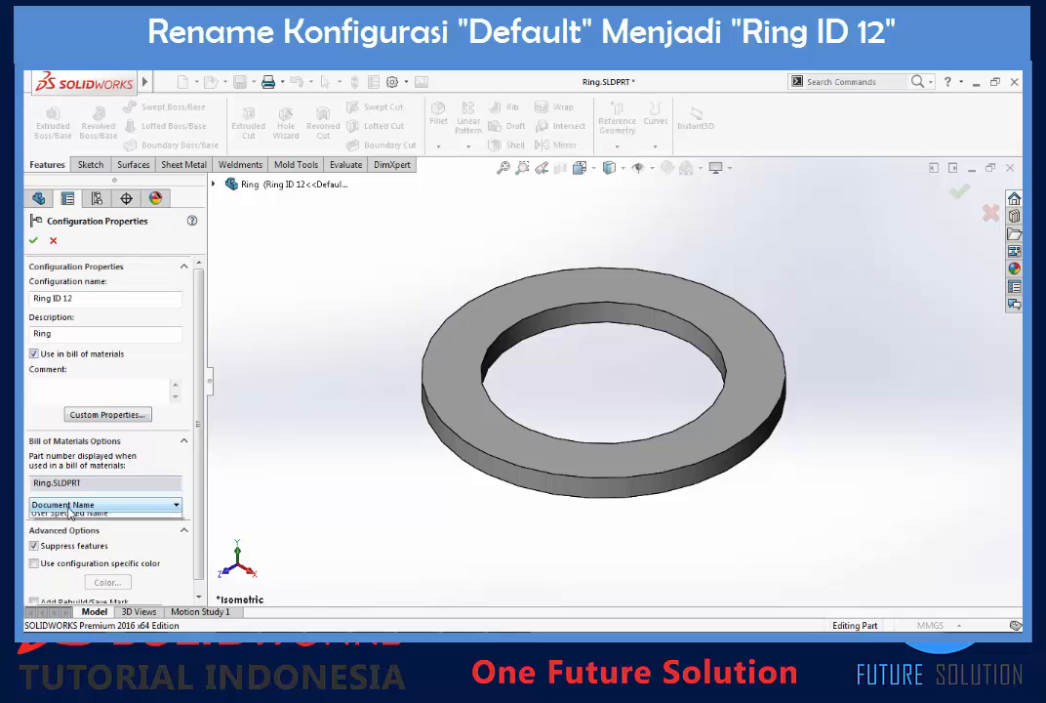
left_click(71, 528)
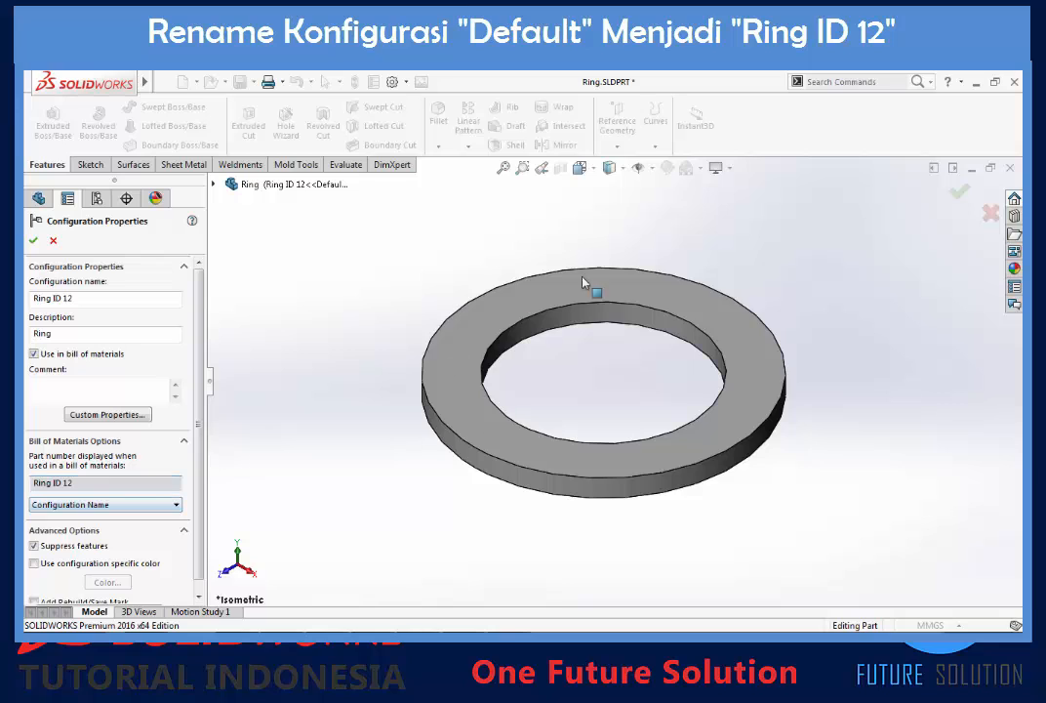
left_click(35, 242)
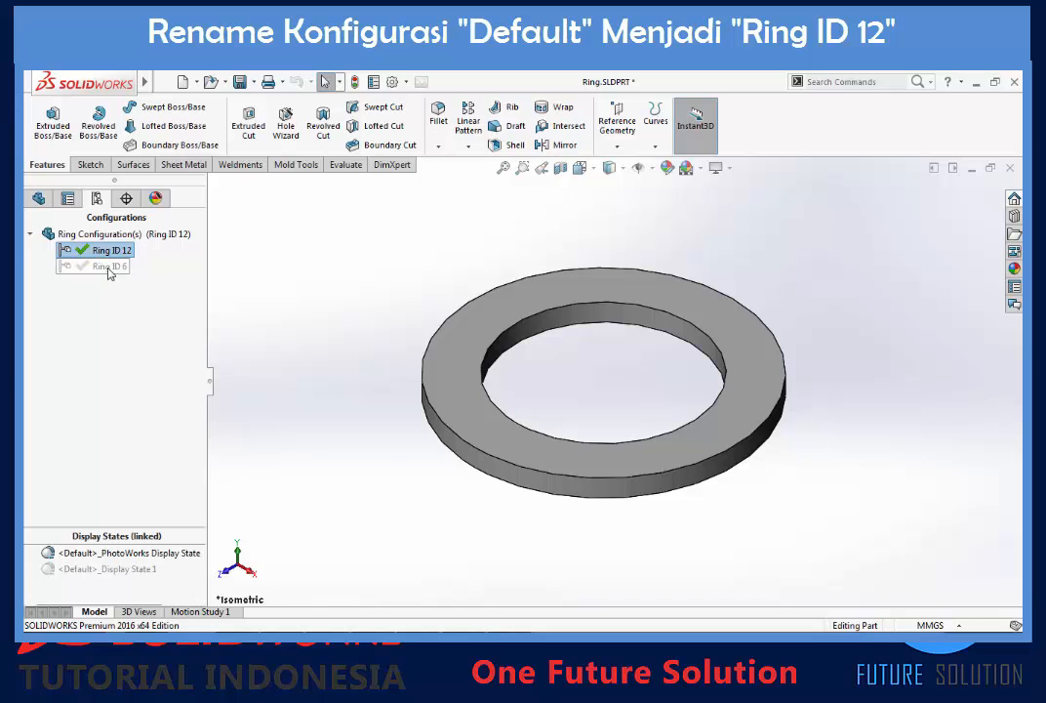
Step: Activate the Ring ID 6 configuration to check the ring and switch back to Ring ID 12
double_click(109, 266)
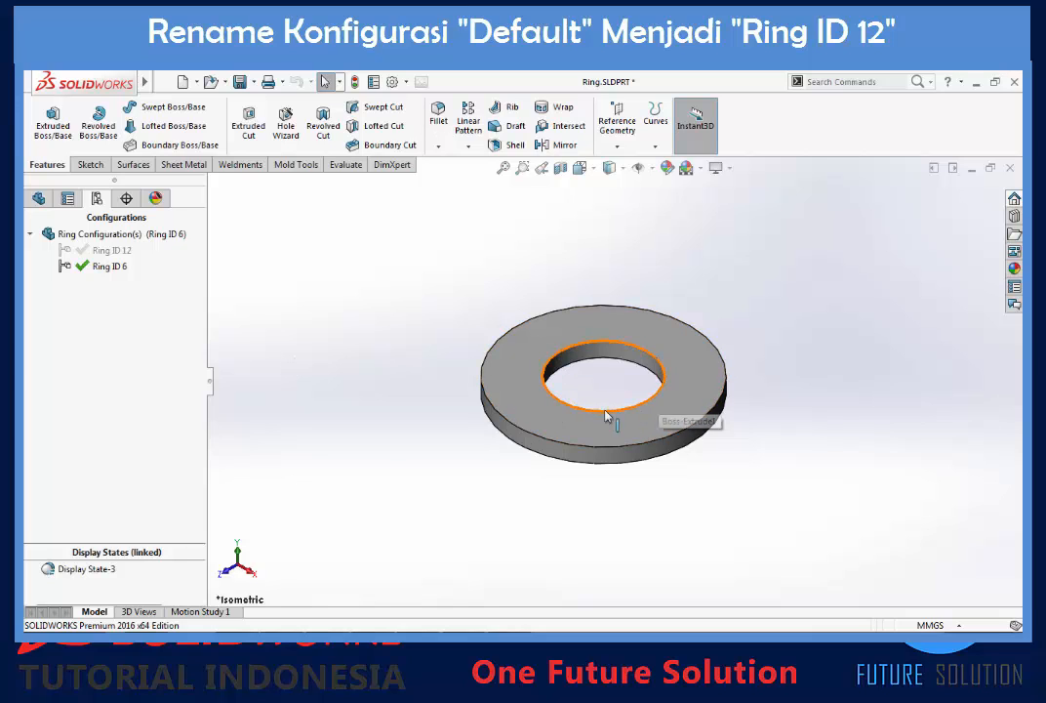
left_click(112, 253)
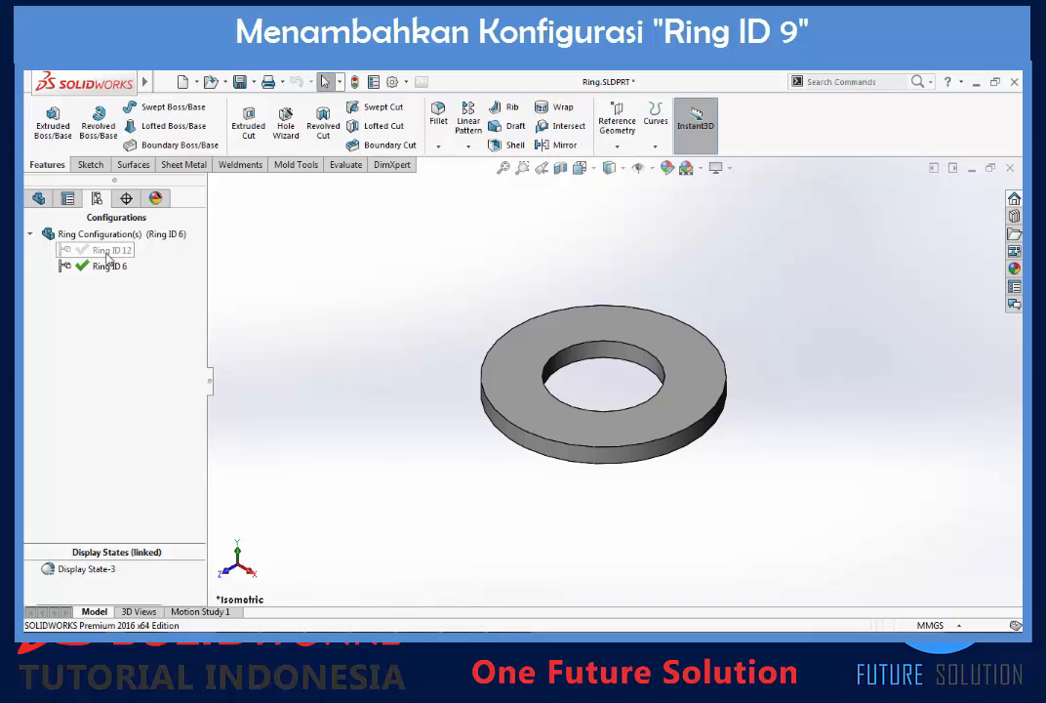
double_click(109, 252)
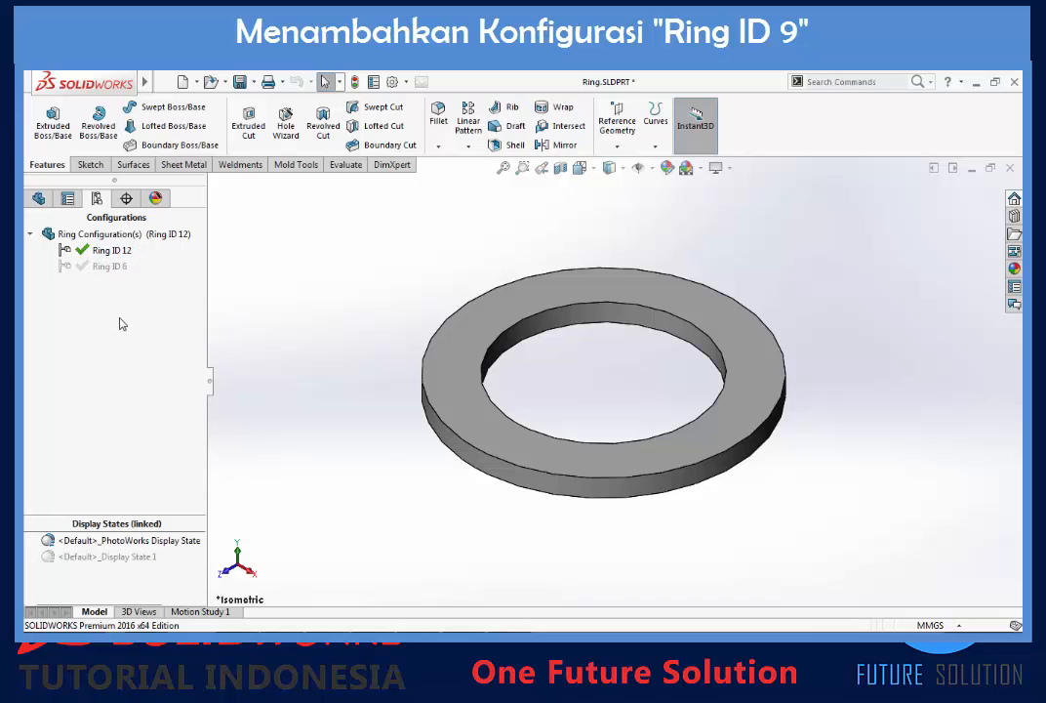
left_click(97, 251)
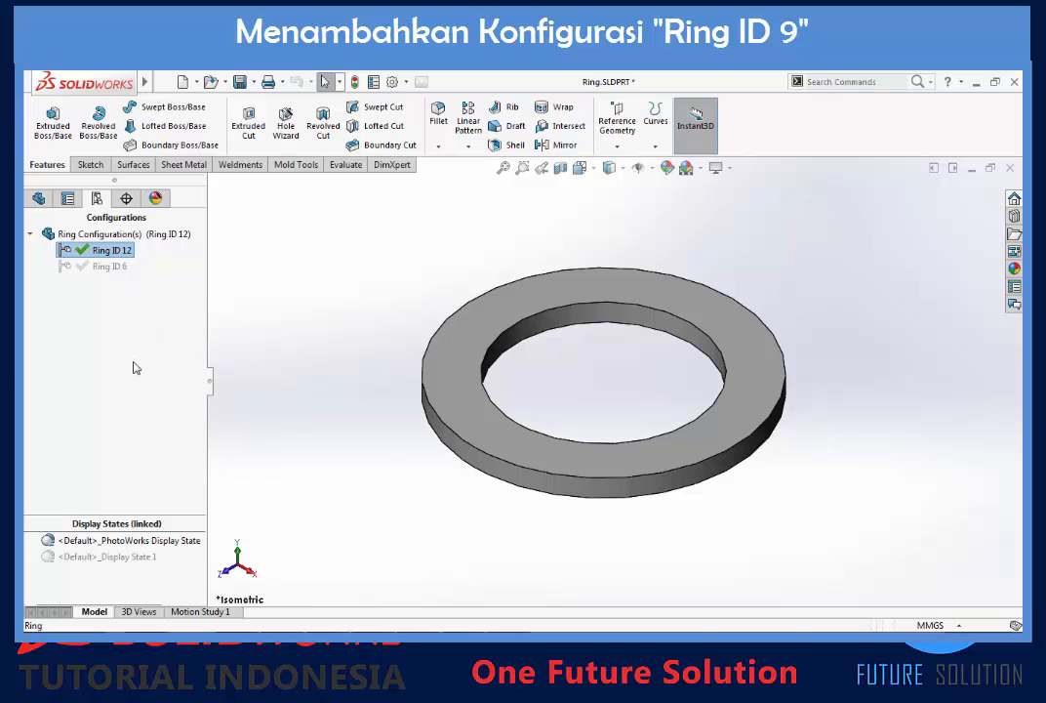
key("Escape")
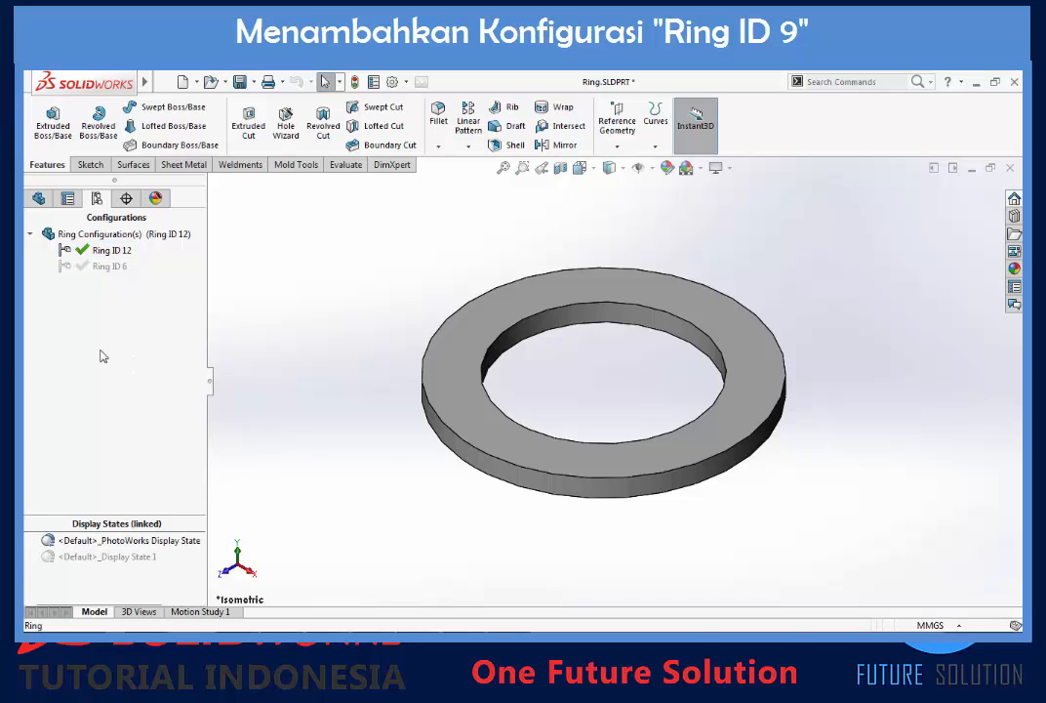
Step: Add a configuration named Ring ID 9 with the description Ring, used in the bill of materials
right_click(102, 356)
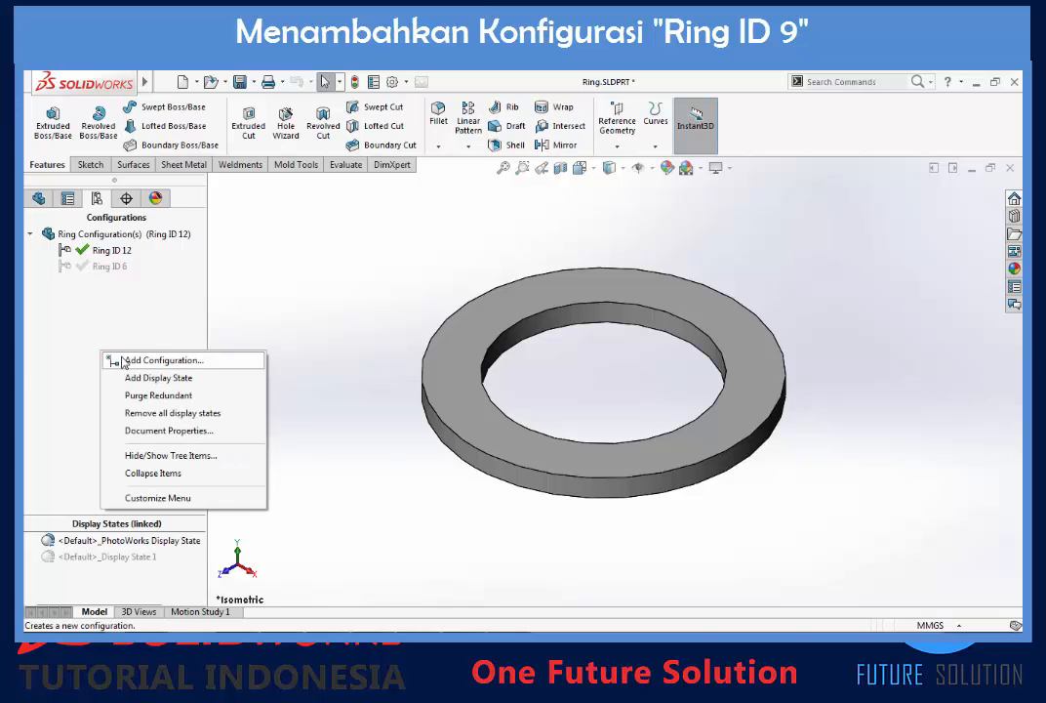
left_click(123, 361)
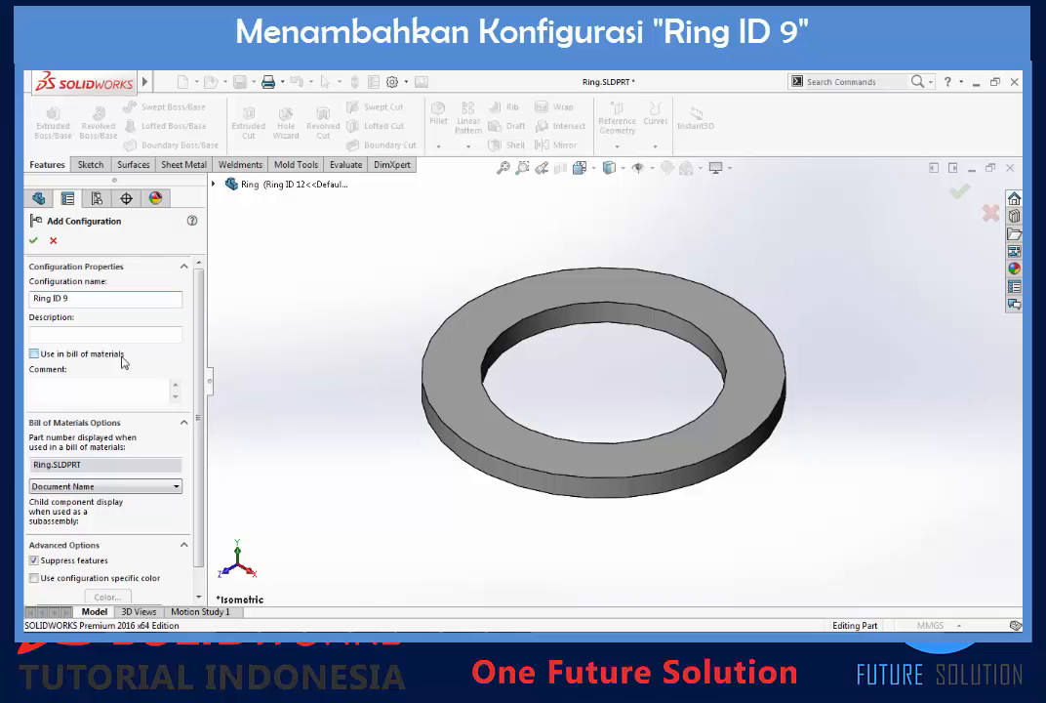
left_click(124, 333)
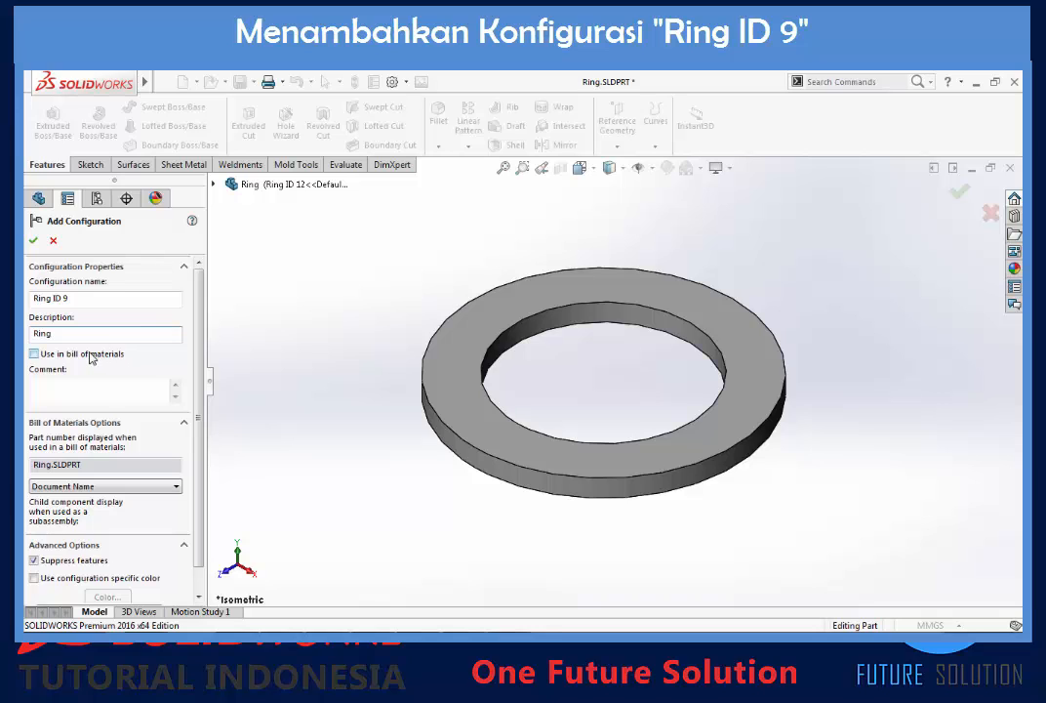
left_click(90, 357)
Step: Set Ring ID 9's bill of materials part number to Configuration Name and create the configuration
left_click(82, 487)
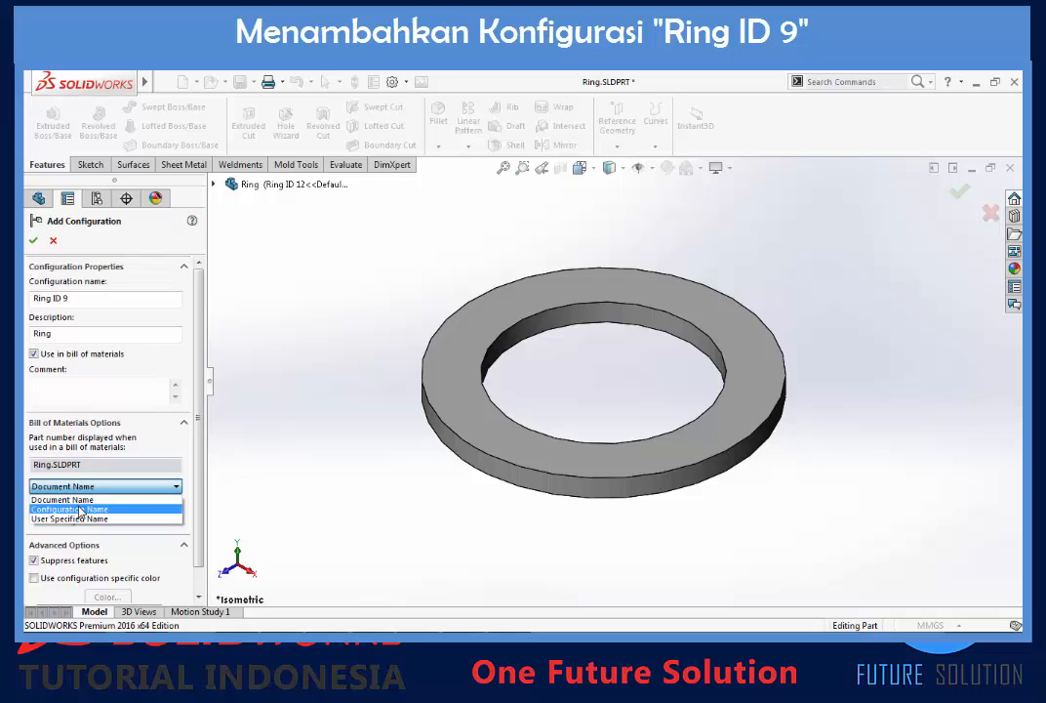
left_click(68, 509)
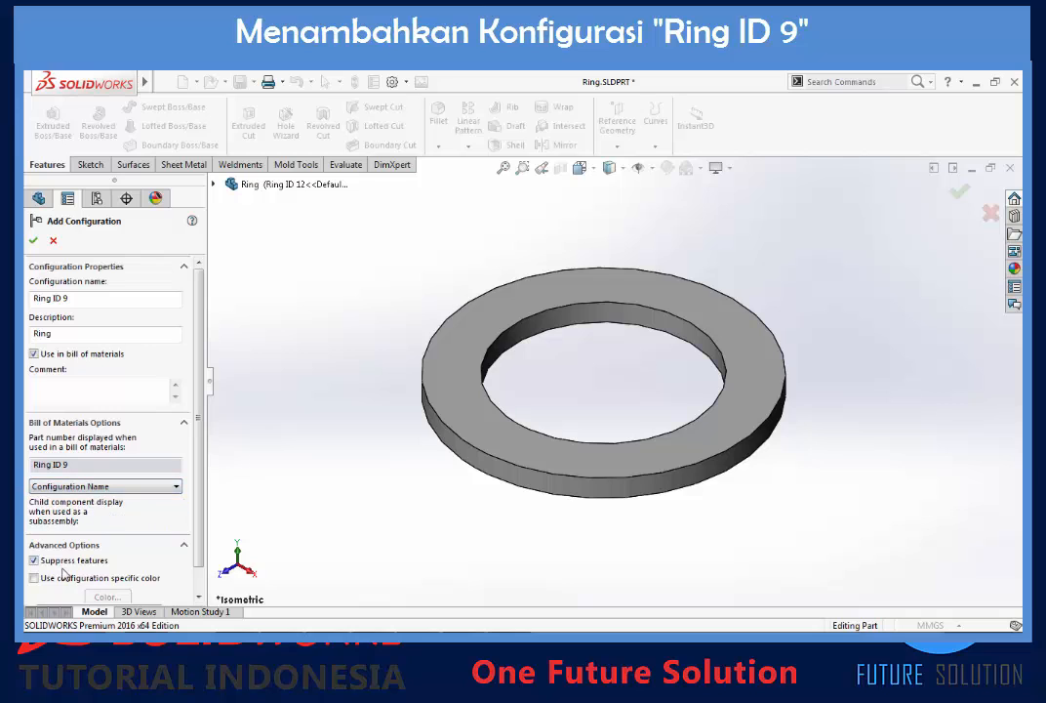
left_click(34, 243)
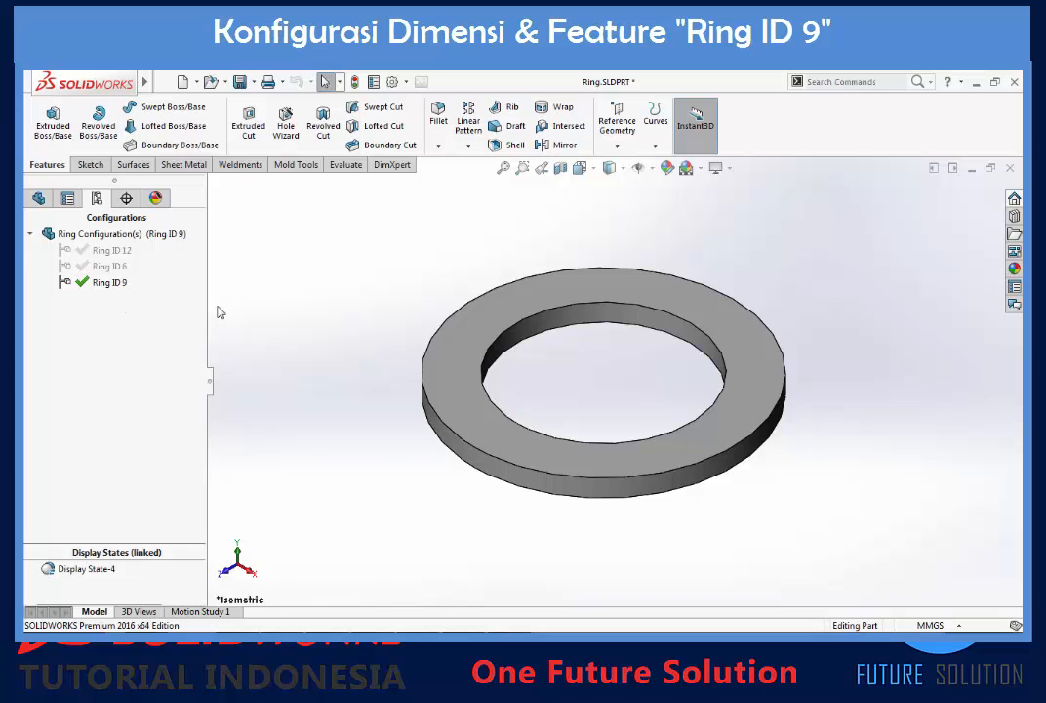
Step: Set the ring's inner diameter to 9 mm for the Ring ID 9 configuration
left_click(39, 199)
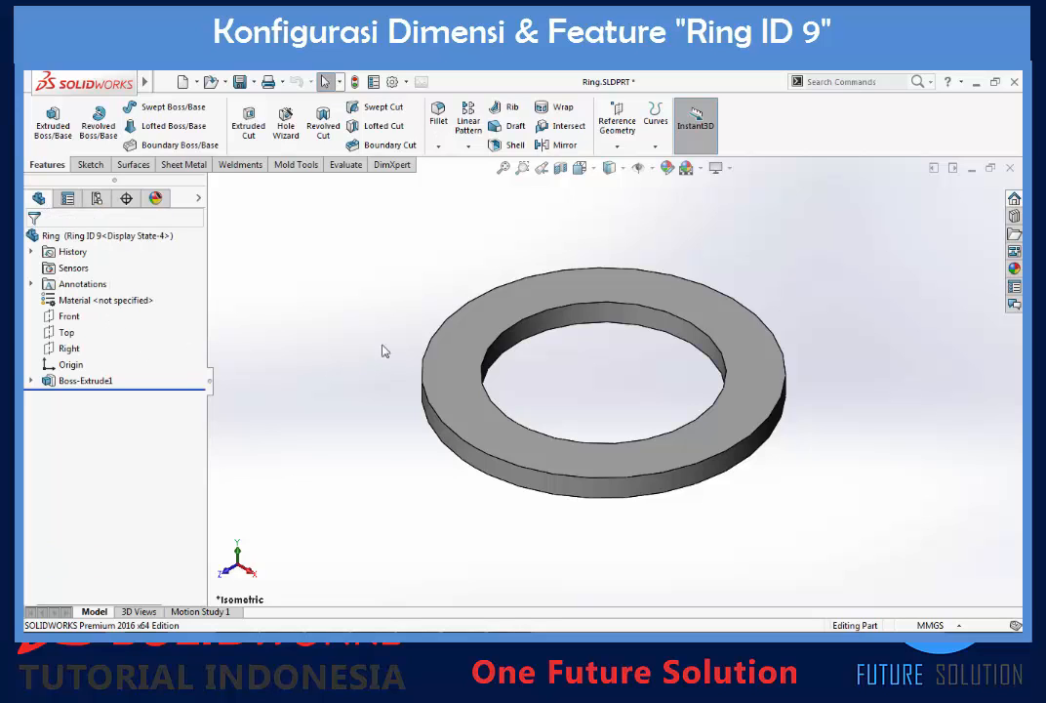
left_click(520, 339)
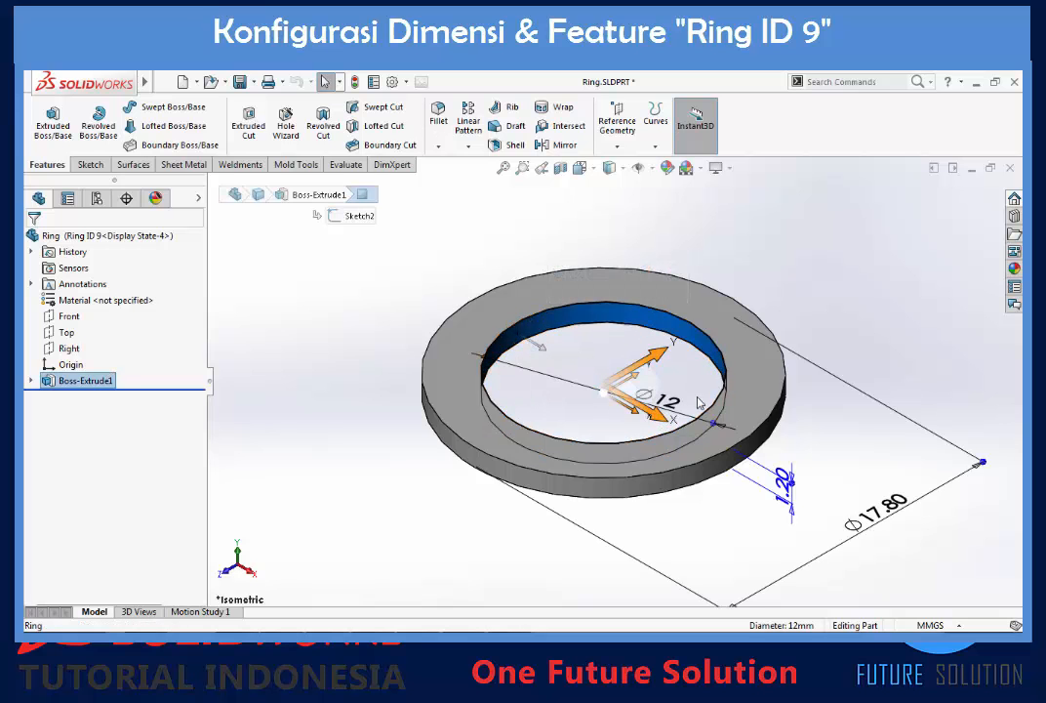
scroll(698, 434, "up", 4)
scroll(699, 447, "down", 5)
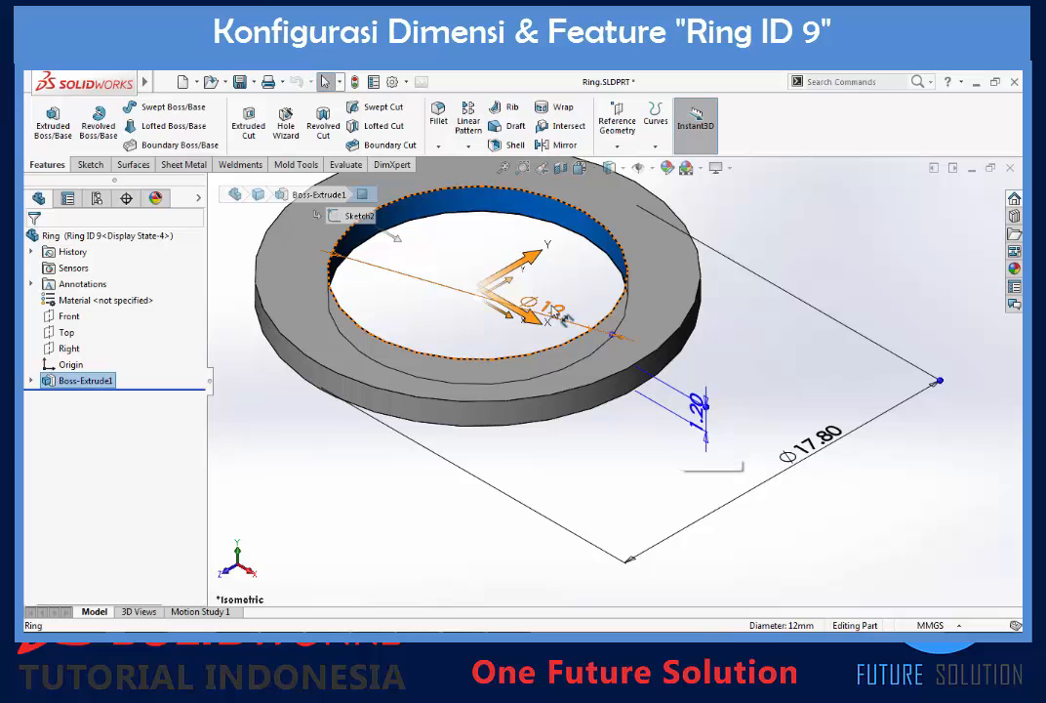
scroll(562, 326, "down", 6)
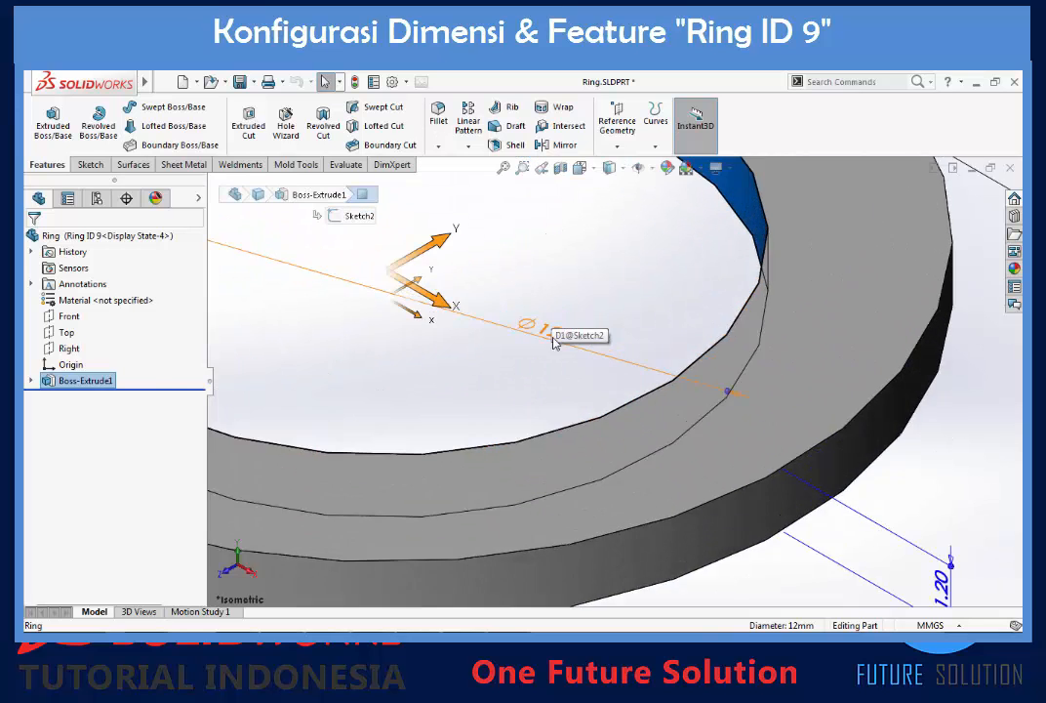
double_click(551, 342)
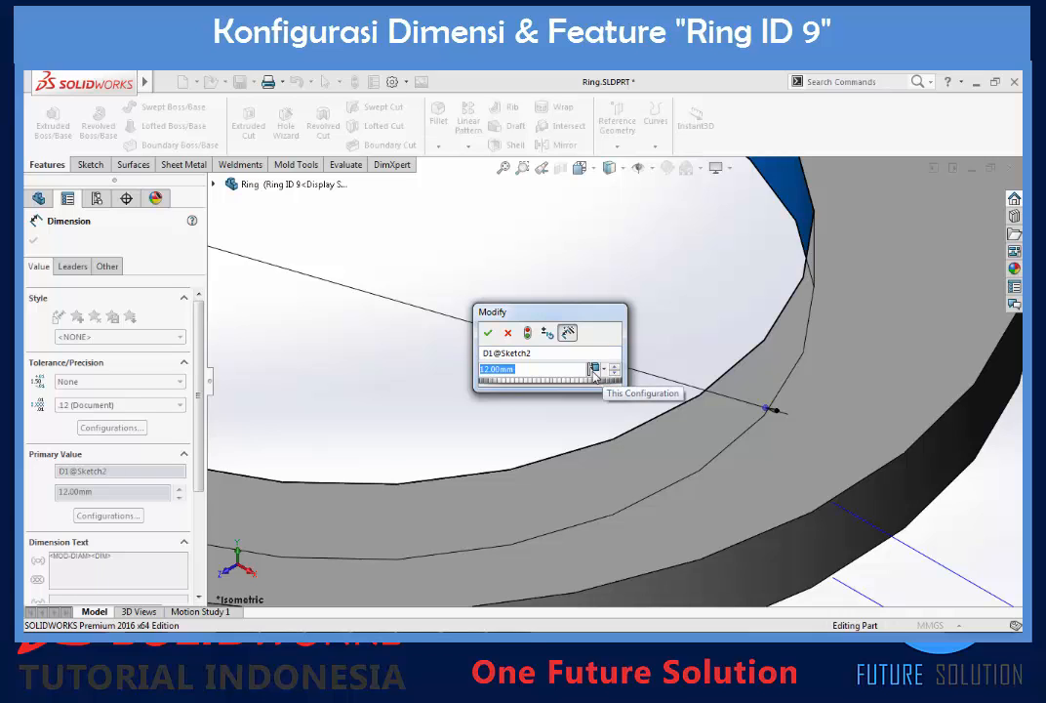
type("9")
key("Return")
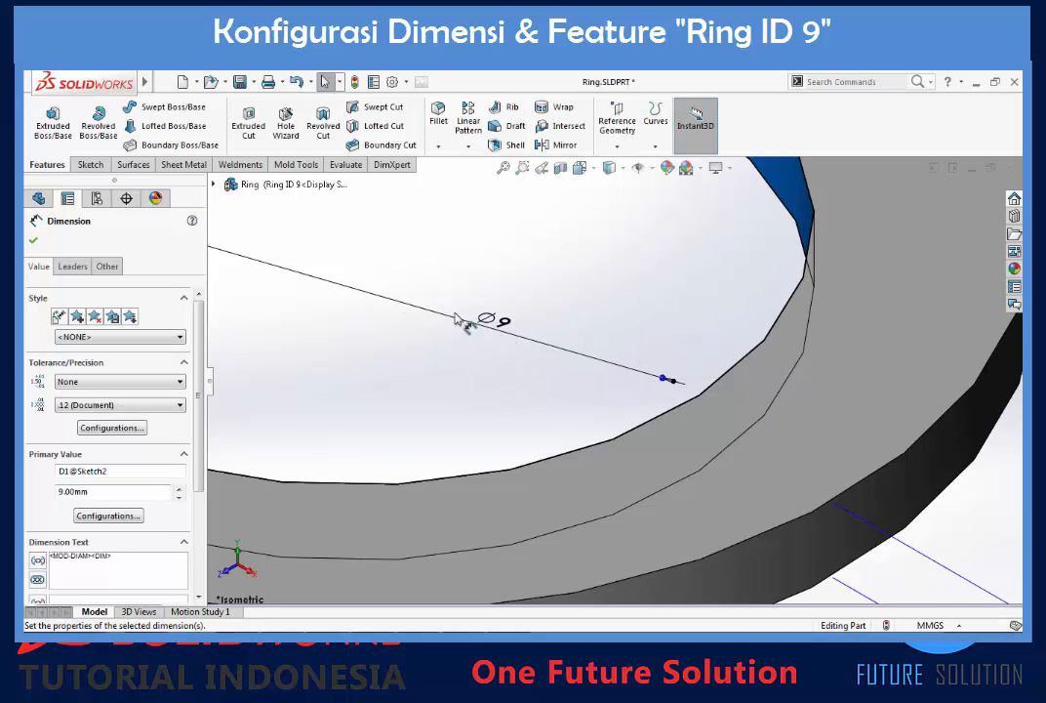
Step: Set the ring's outer diameter to 15 mm for the Ring ID 9 configuration
scroll(614, 333, "up", 9)
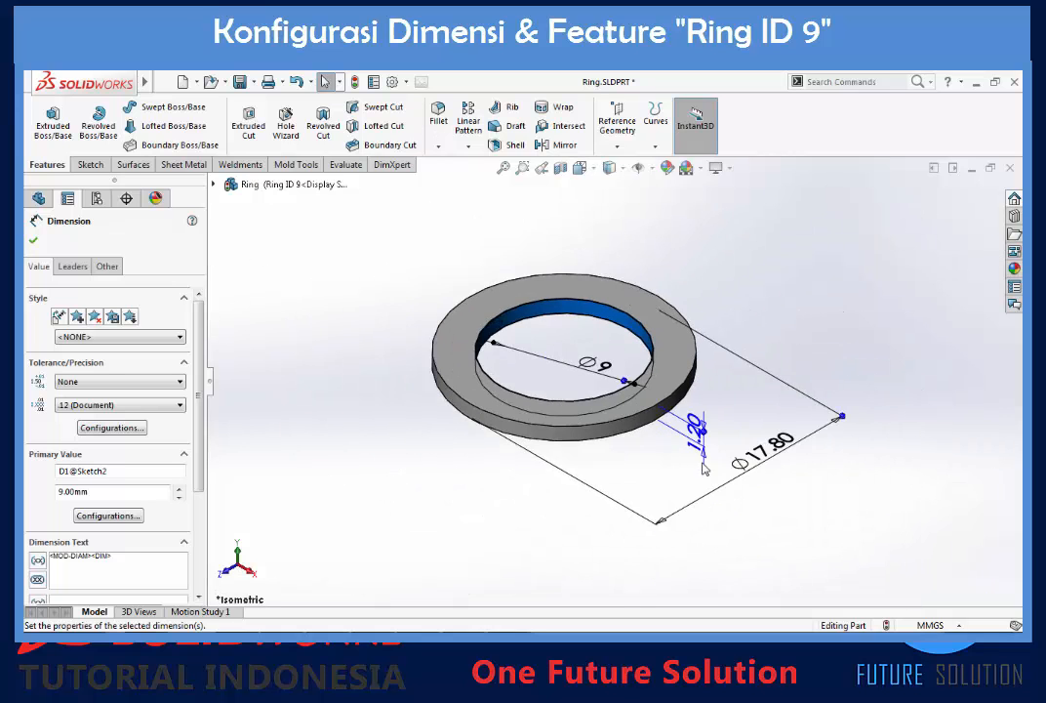
scroll(703, 470, "down", 1)
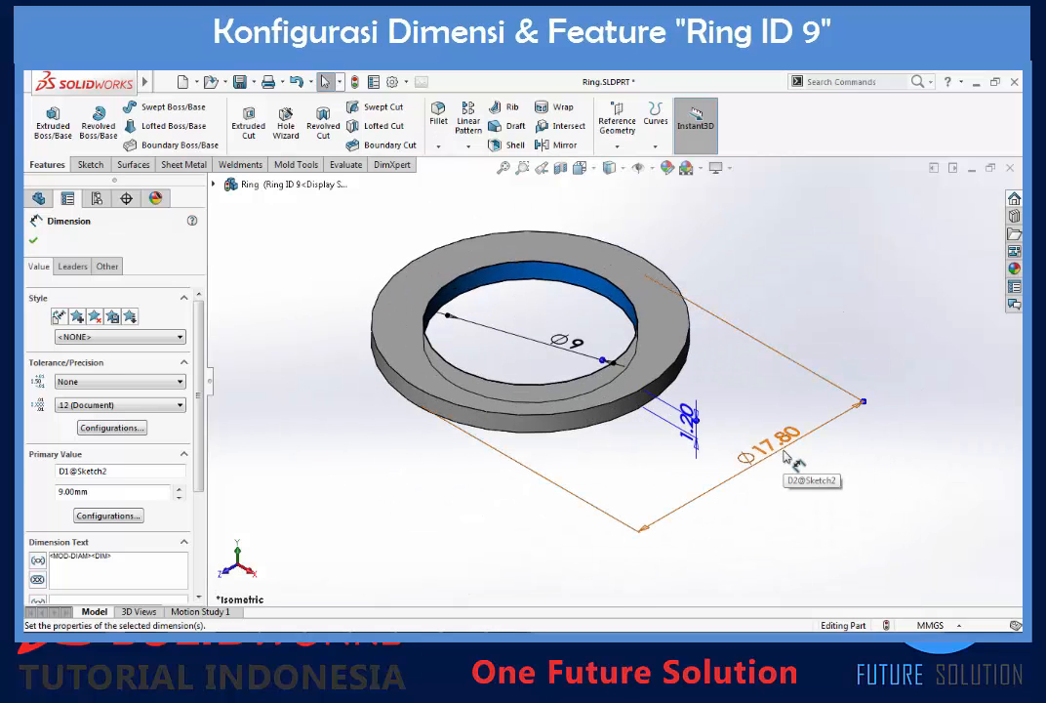
double_click(787, 457)
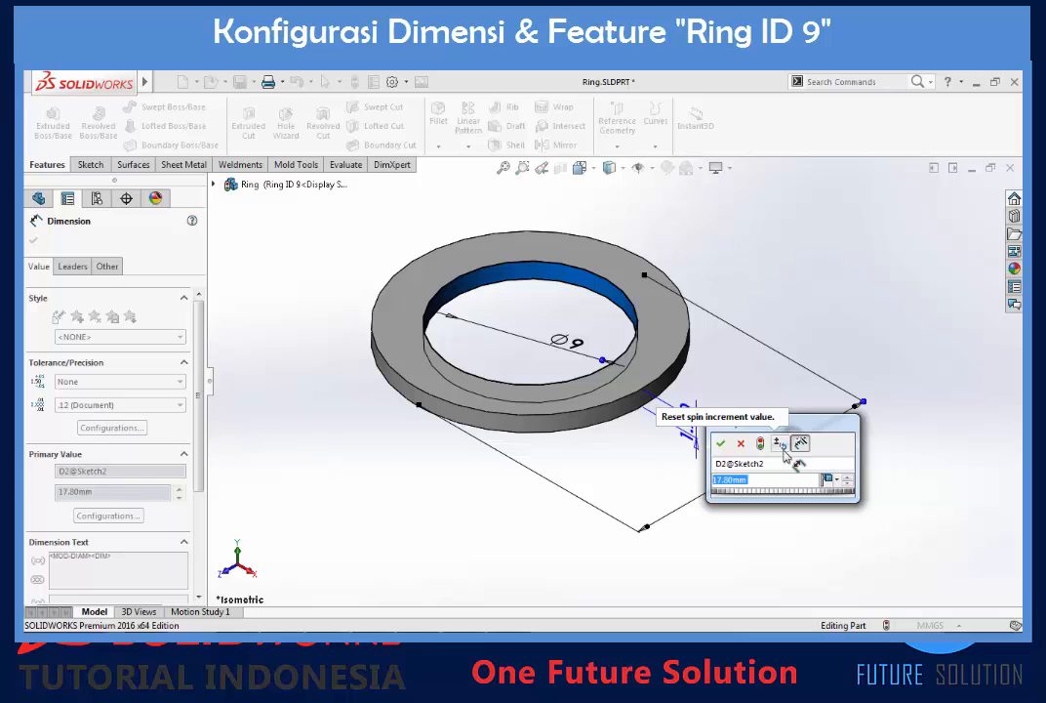
type("15")
left_click(828, 479)
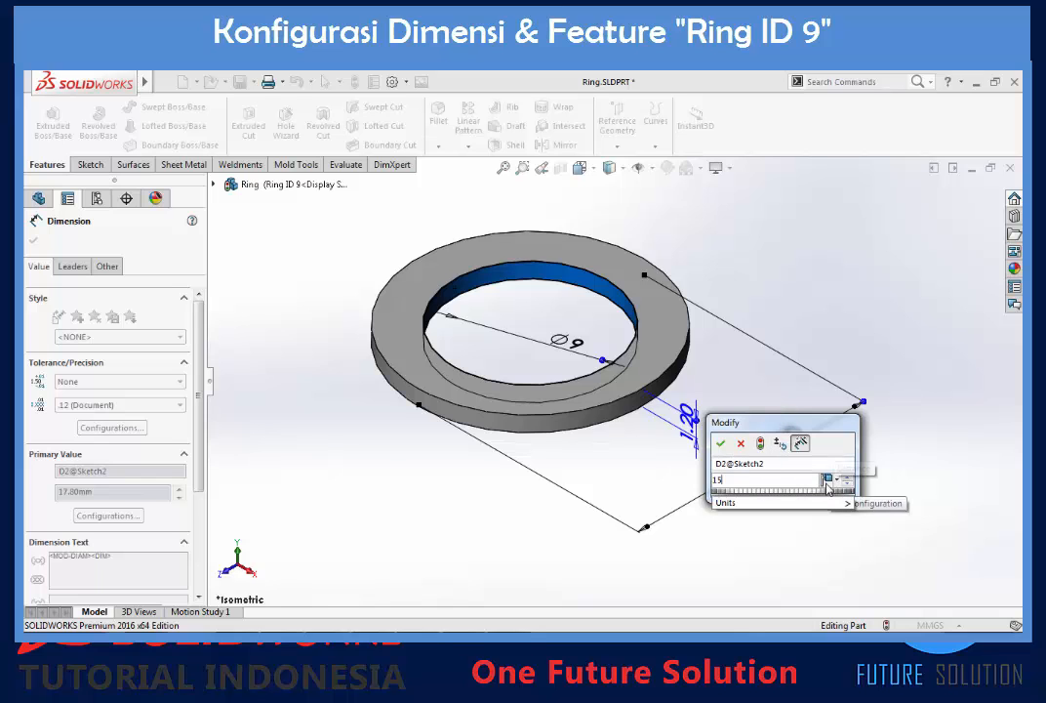
left_click(722, 443)
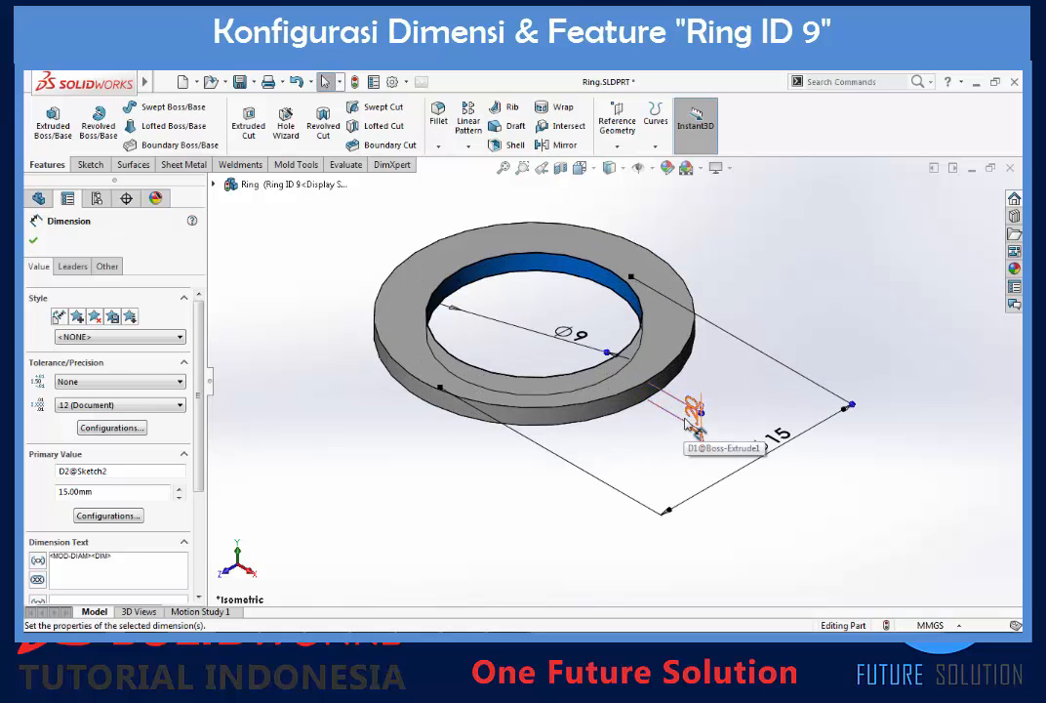
Step: Set the ring's extrusion thickness to 1.1 mm in Ring ID 9 and rebuild the part
double_click(693, 419)
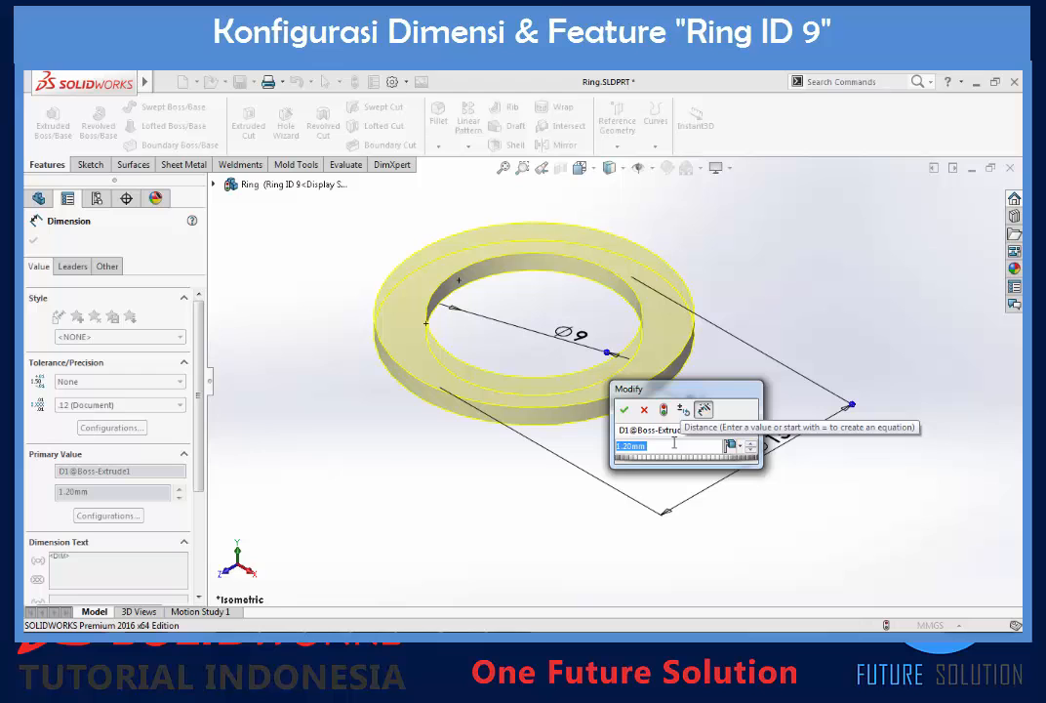
type("1.1")
key("Return")
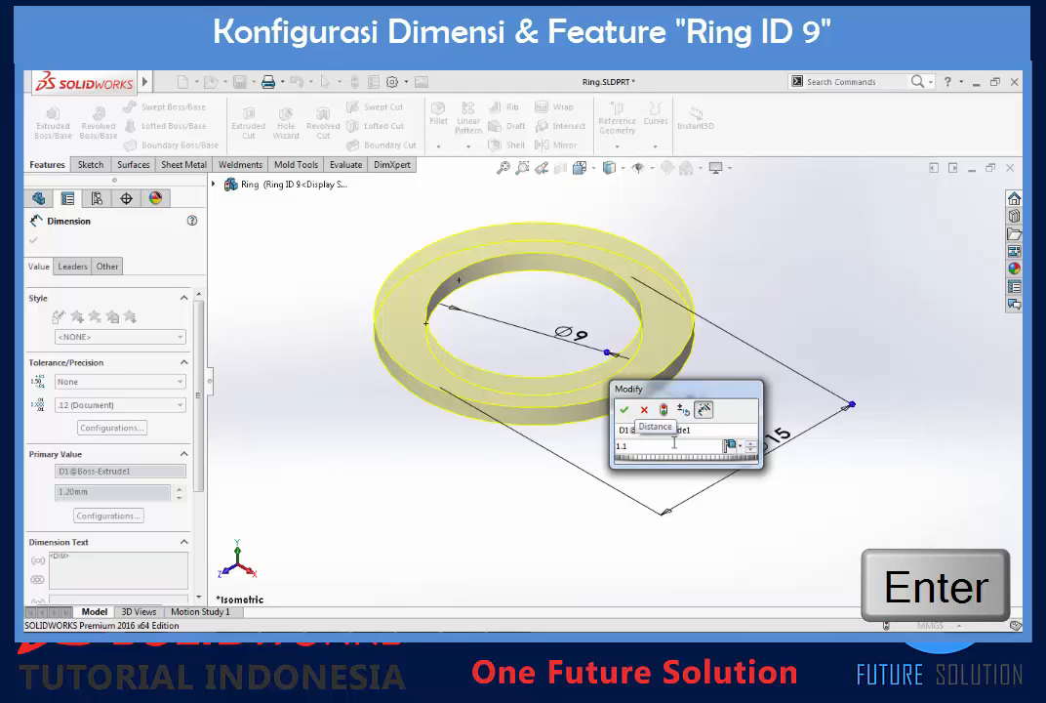
key("Escape")
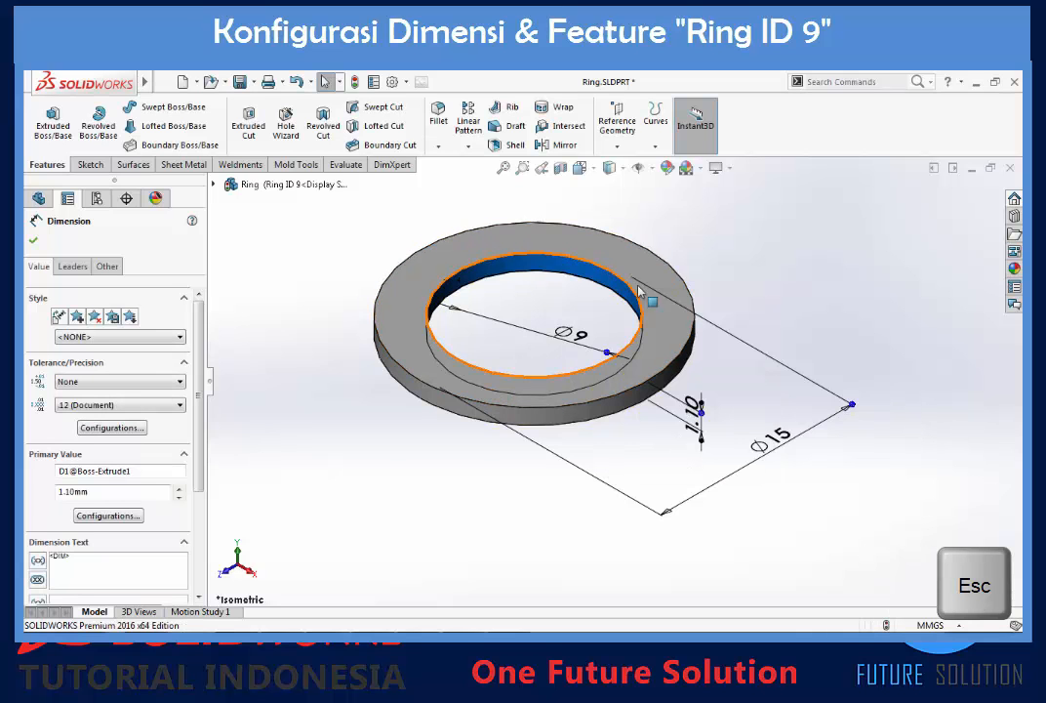
key("Escape")
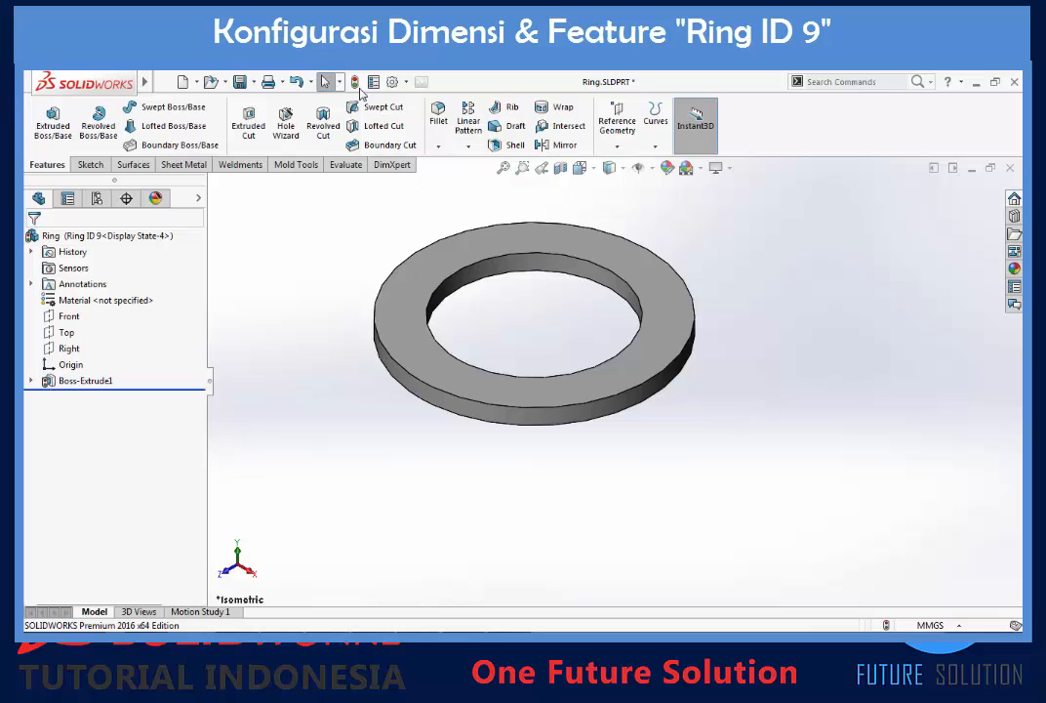
key("ctrl+b")
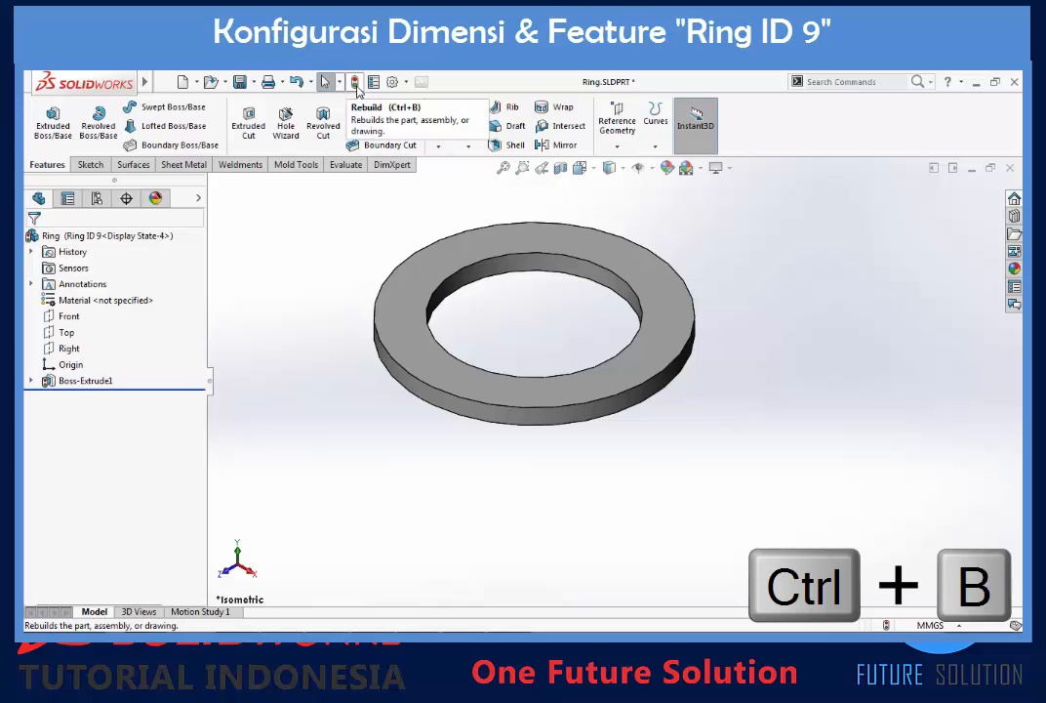
left_click(358, 91)
Step: Chamfer the inner and outer edges of the ring's upper face with a 0.3 mm distance at 45 degrees
scroll(543, 325, "up", 3)
scroll(545, 327, "down", 4)
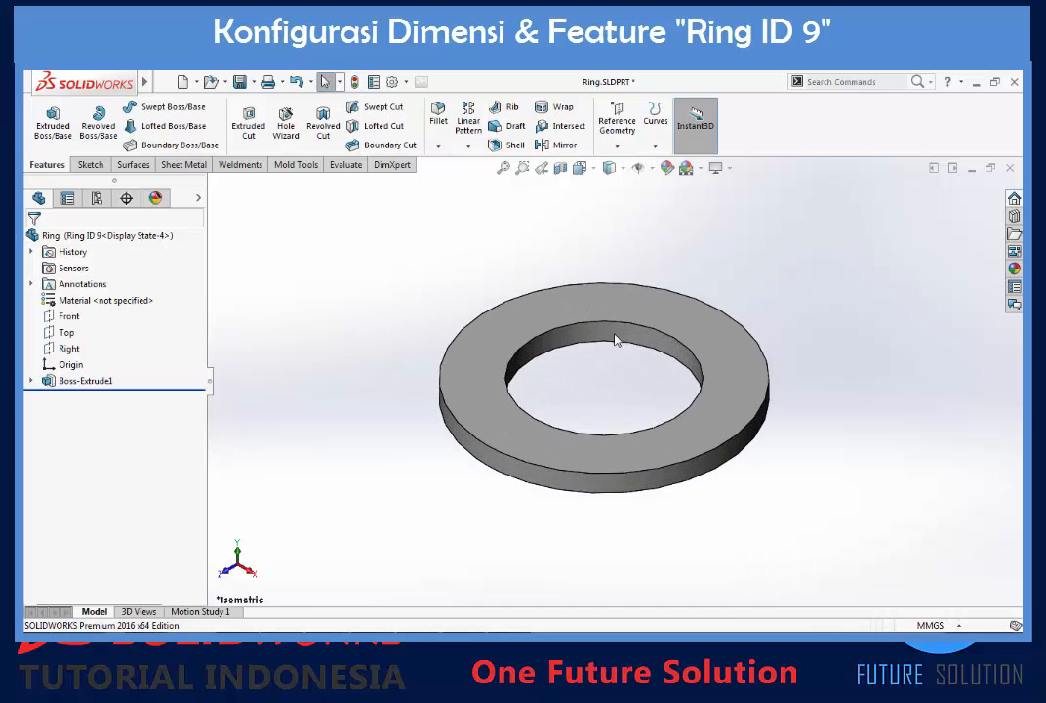
scroll(719, 325, "down", 2)
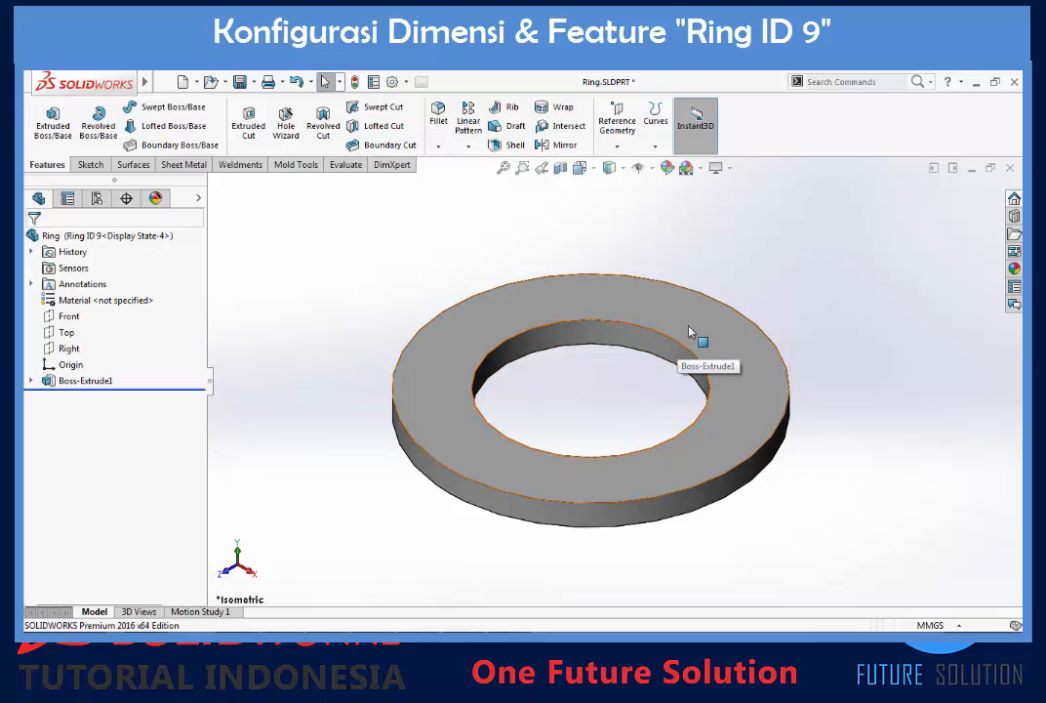
left_click(438, 146)
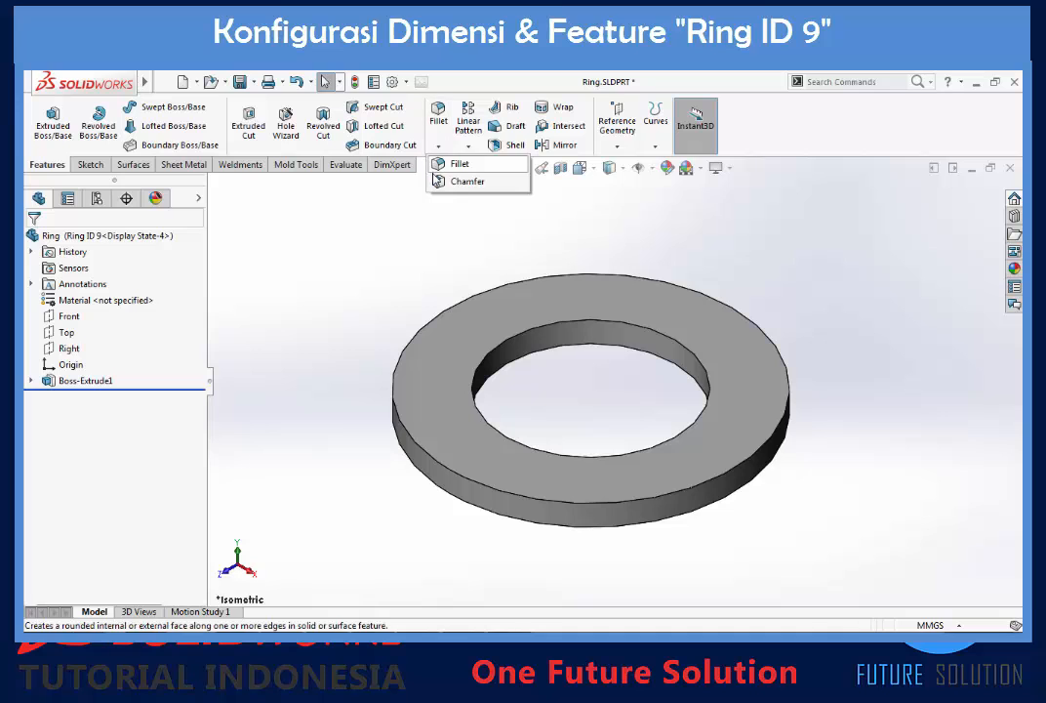
left_click(468, 182)
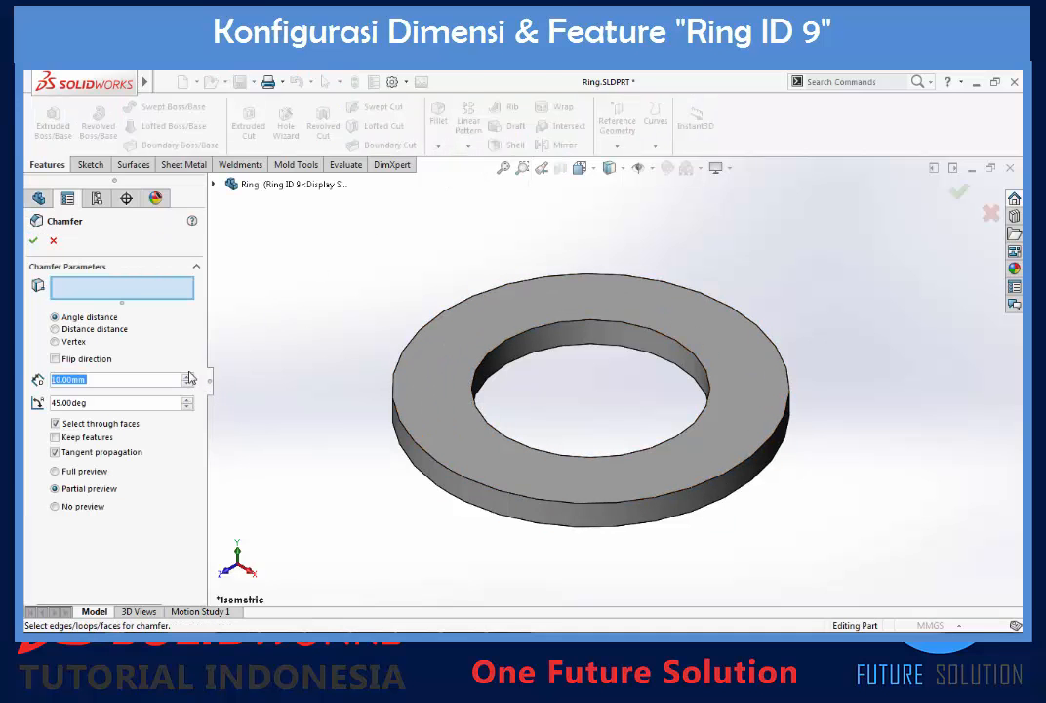
type("3")
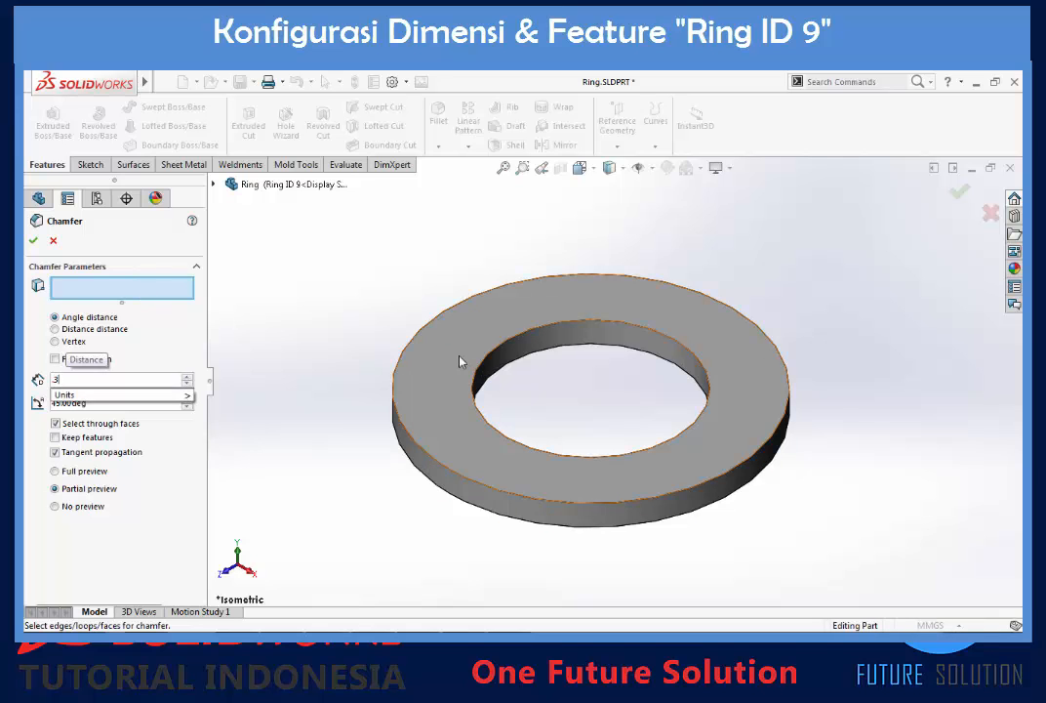
left_click(462, 361)
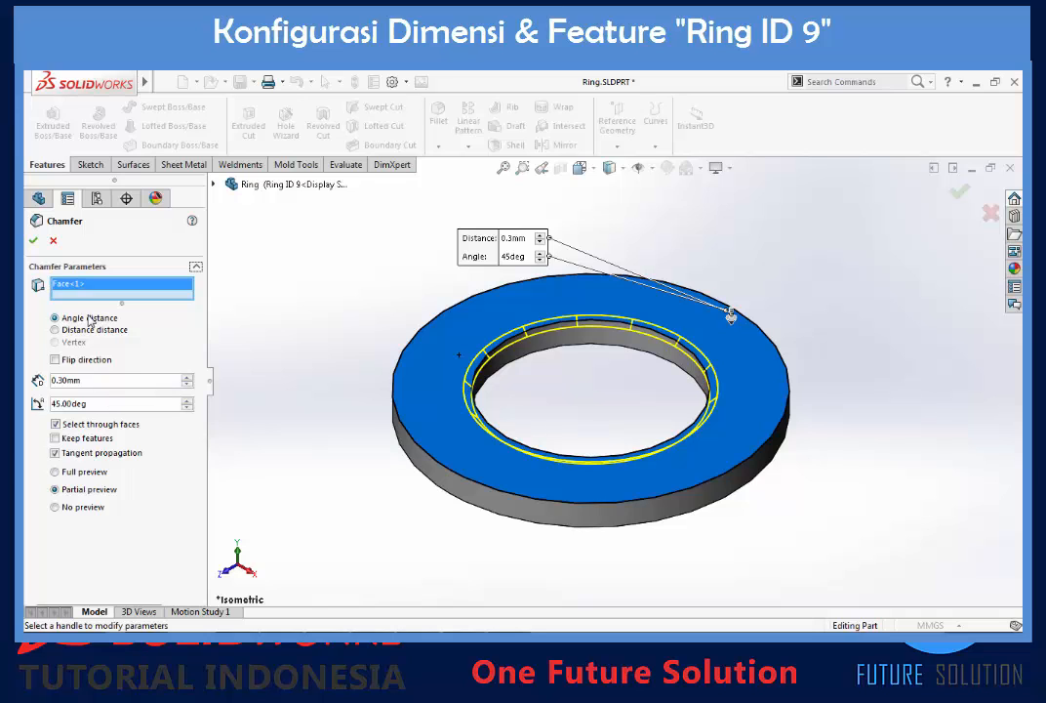
left_click(33, 240)
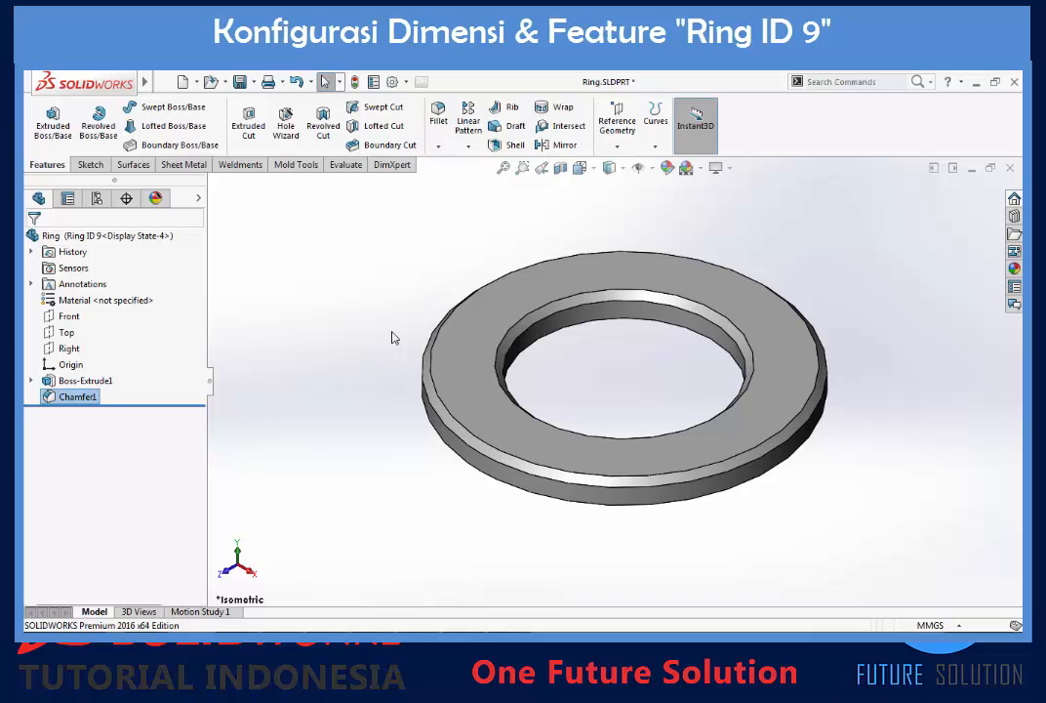
key("Escape")
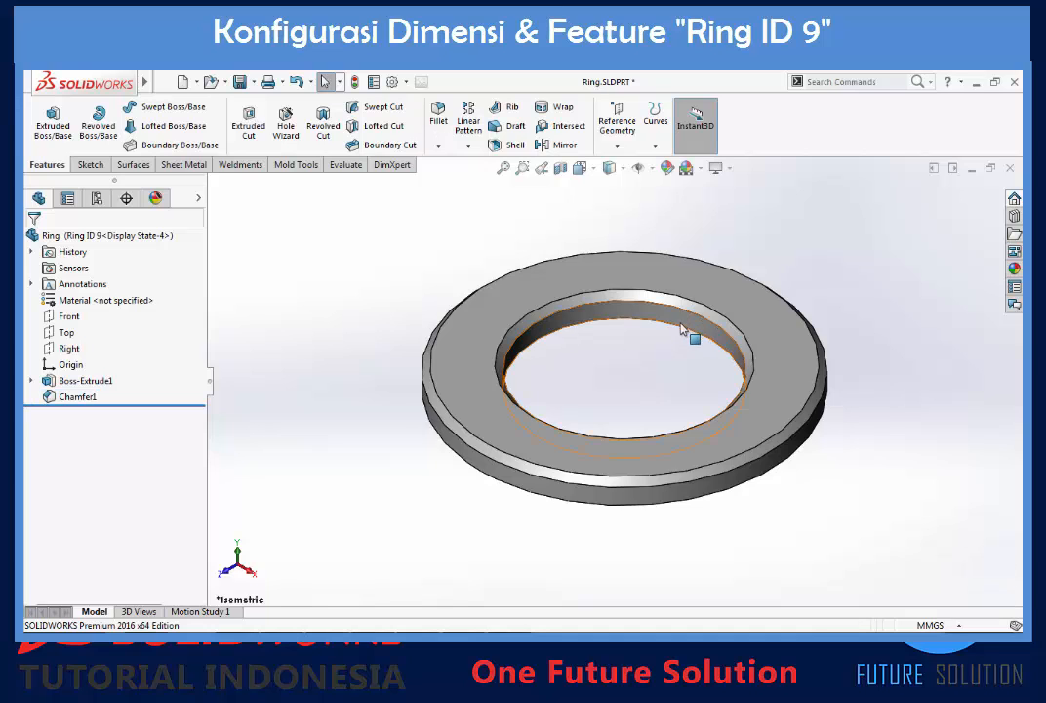
Step: Activate the Ring ID 6 configuration of the ring
scroll(693, 342, "down", 2)
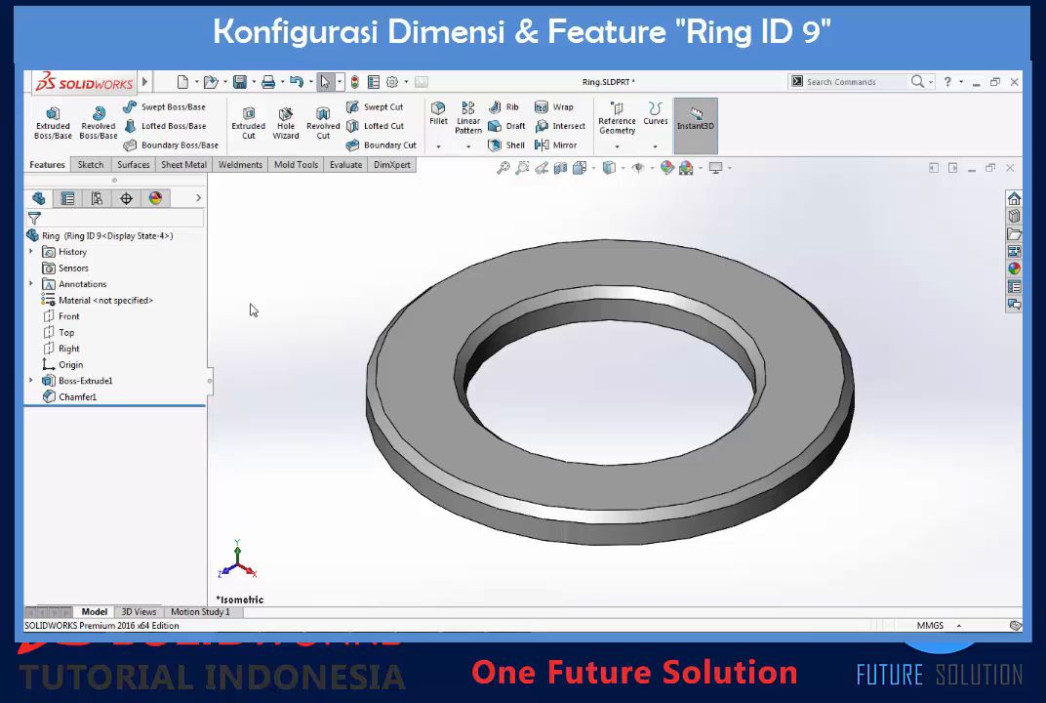
left_click(98, 199)
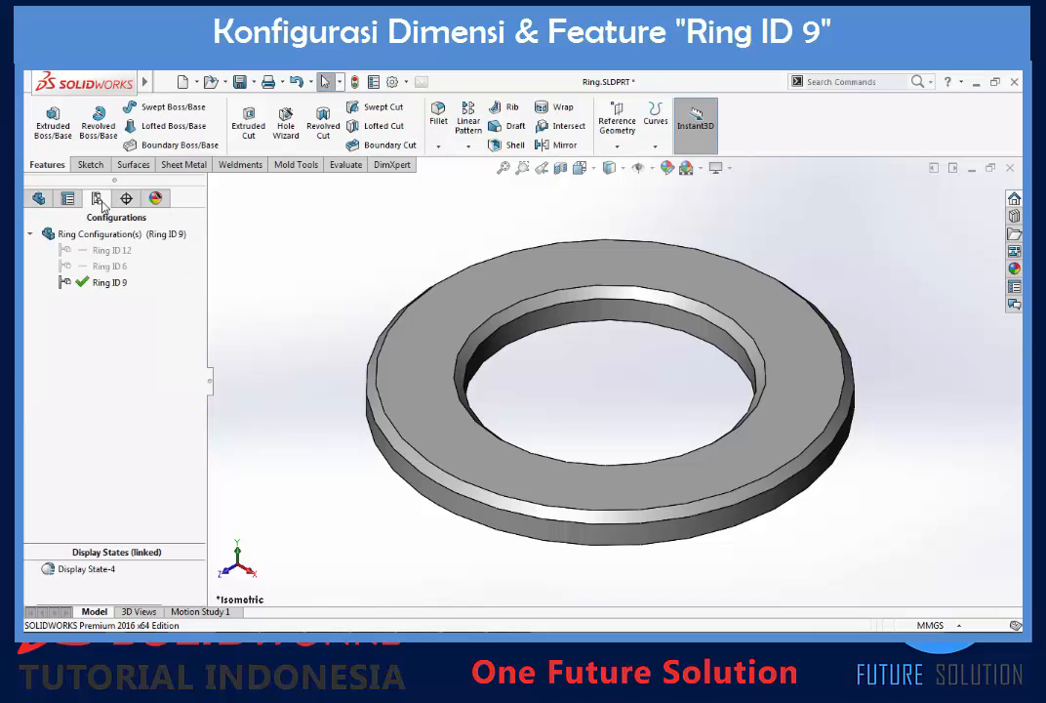
double_click(109, 267)
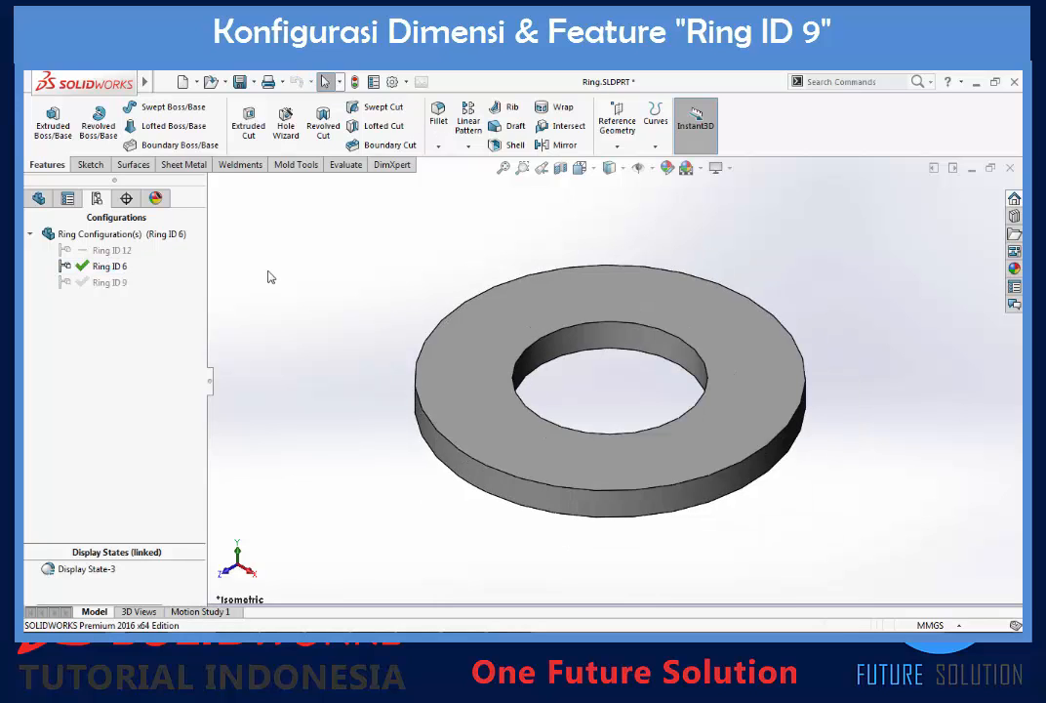
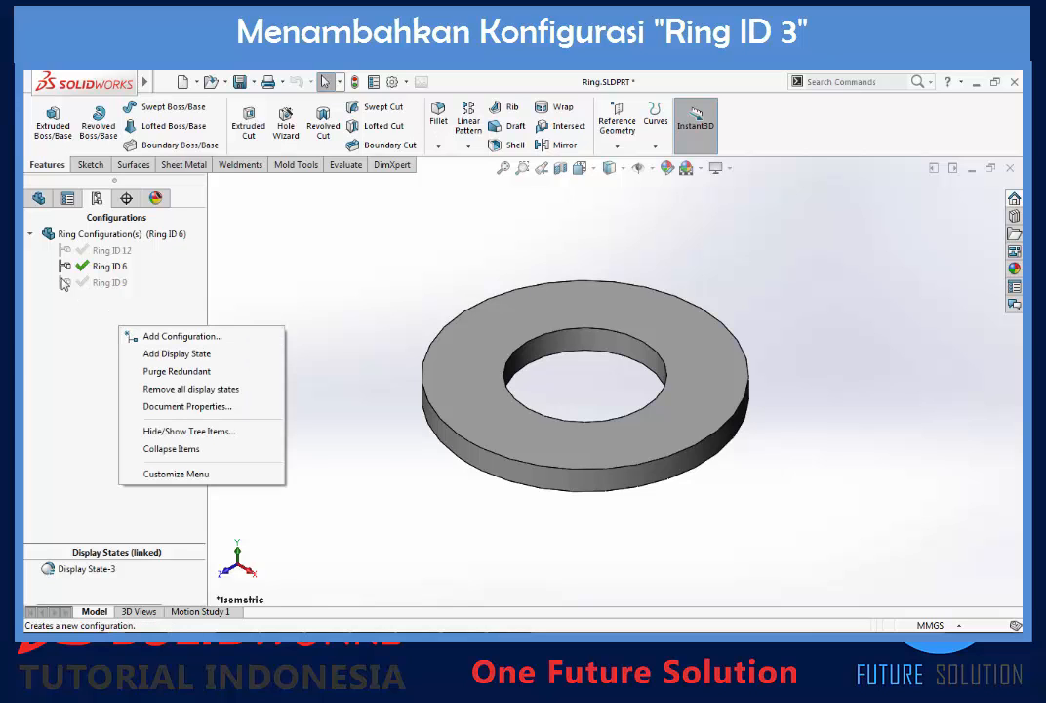
Step: Add a configuration named Ring ID 3 with the description Ring, used in the bill of materials
left_click(166, 334)
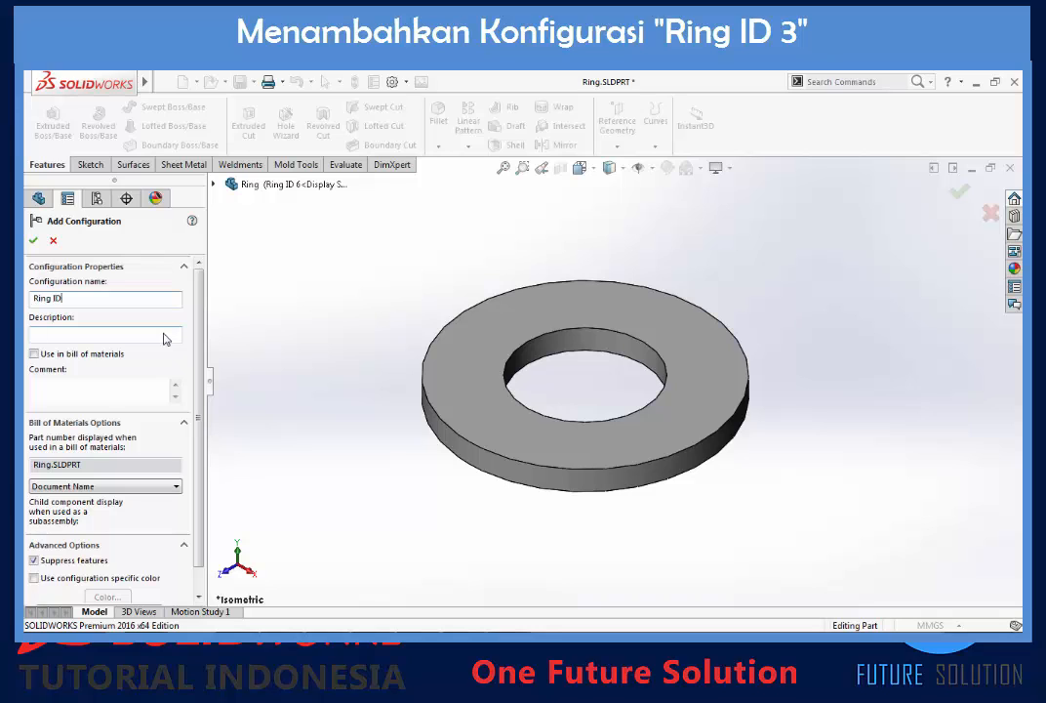
left_click(137, 334)
type("Ring")
left_click(34, 353)
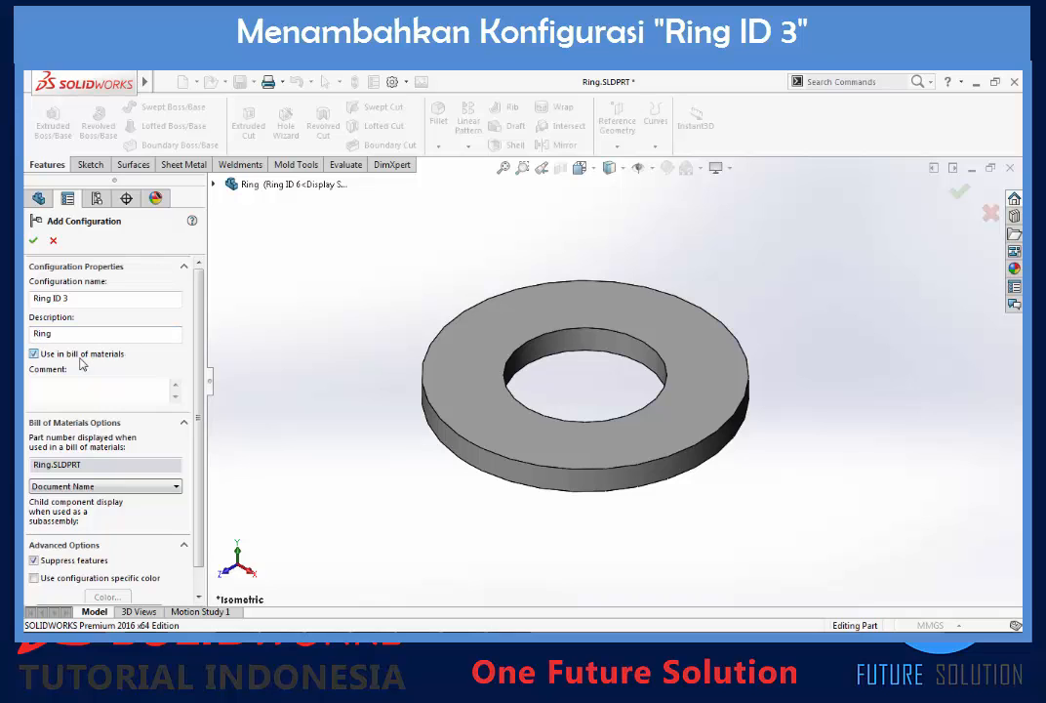
Step: Set Ring ID 3's bill of materials part number to Configuration Name and create the configuration
left_click(91, 487)
left_click(78, 503)
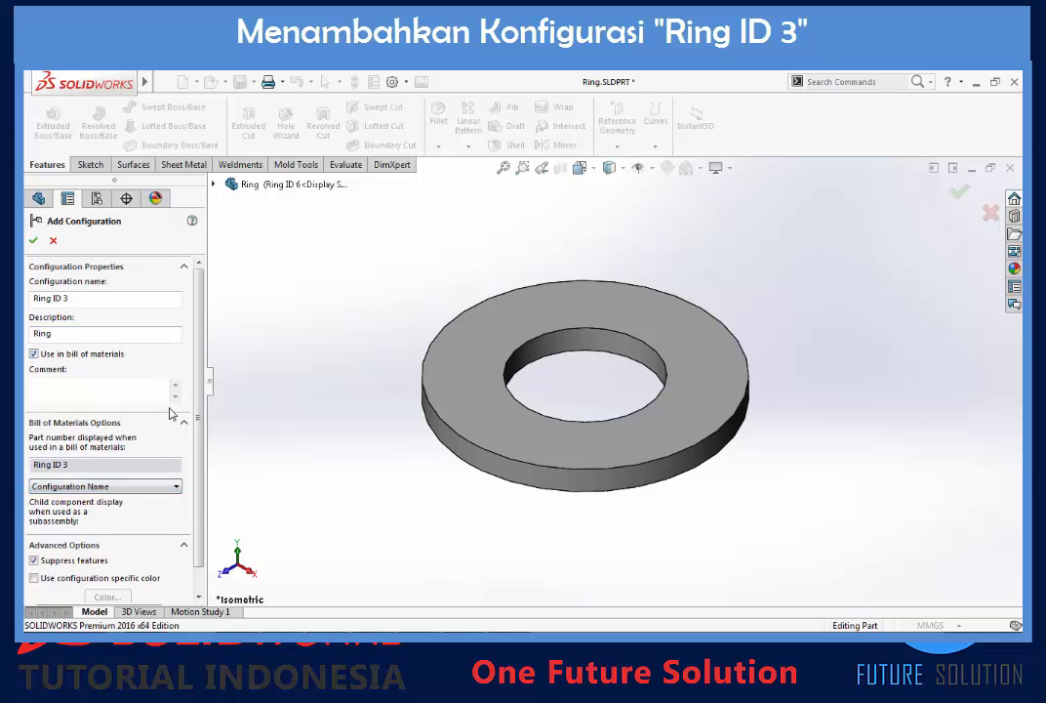
scroll(171, 383, "down", 1)
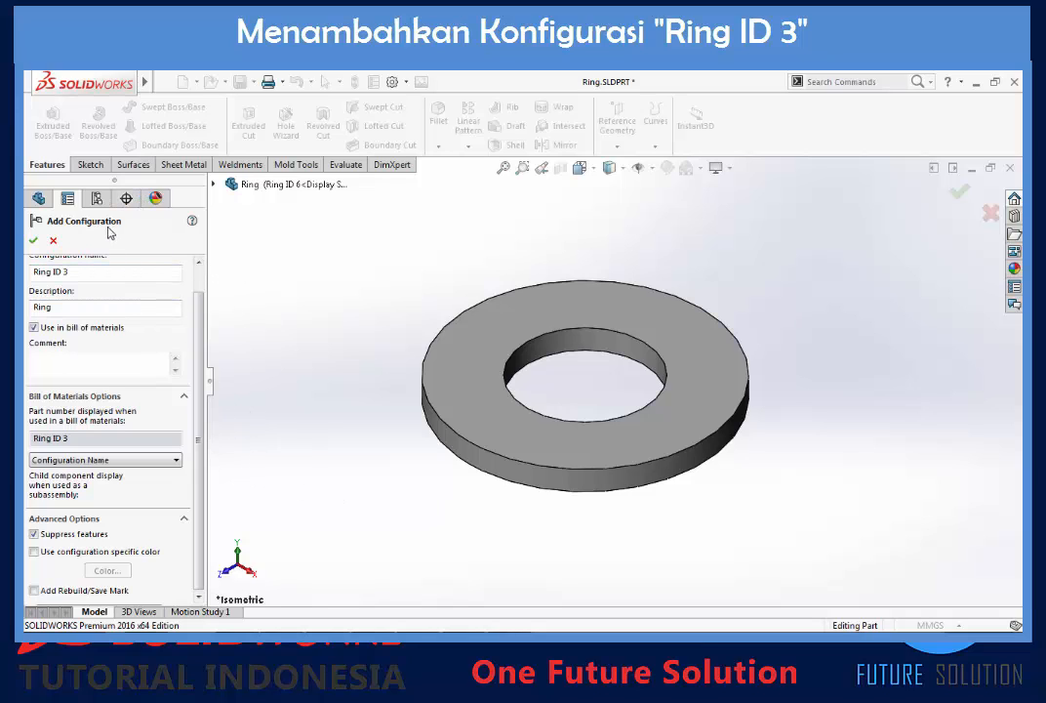
left_click(34, 242)
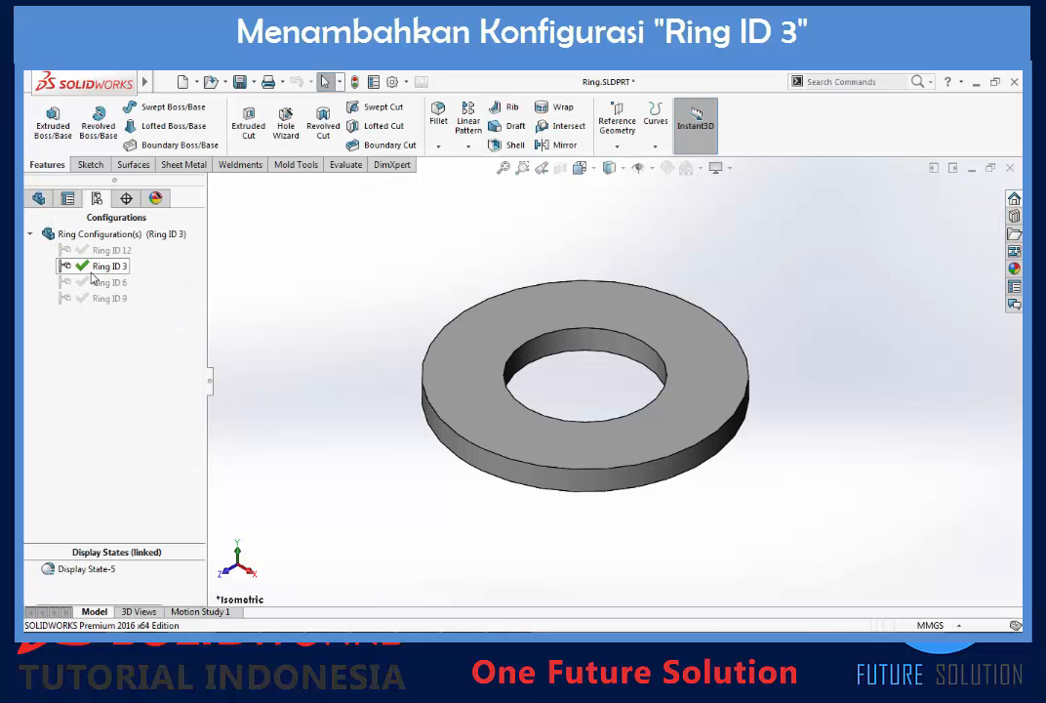
Step: Set the inner diameter of the ring to 3 mm in the Ring ID 3 configuration
double_click(561, 355)
scroll(561, 355, "down", 2)
scroll(632, 404, "down", 4)
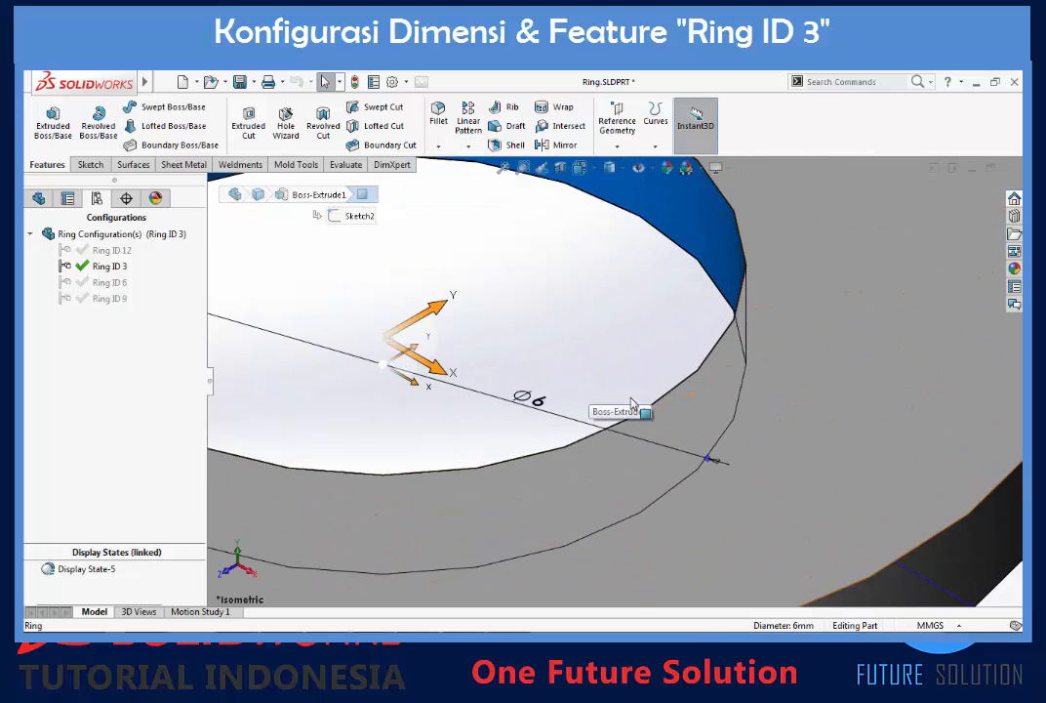
scroll(633, 404, "up", 5)
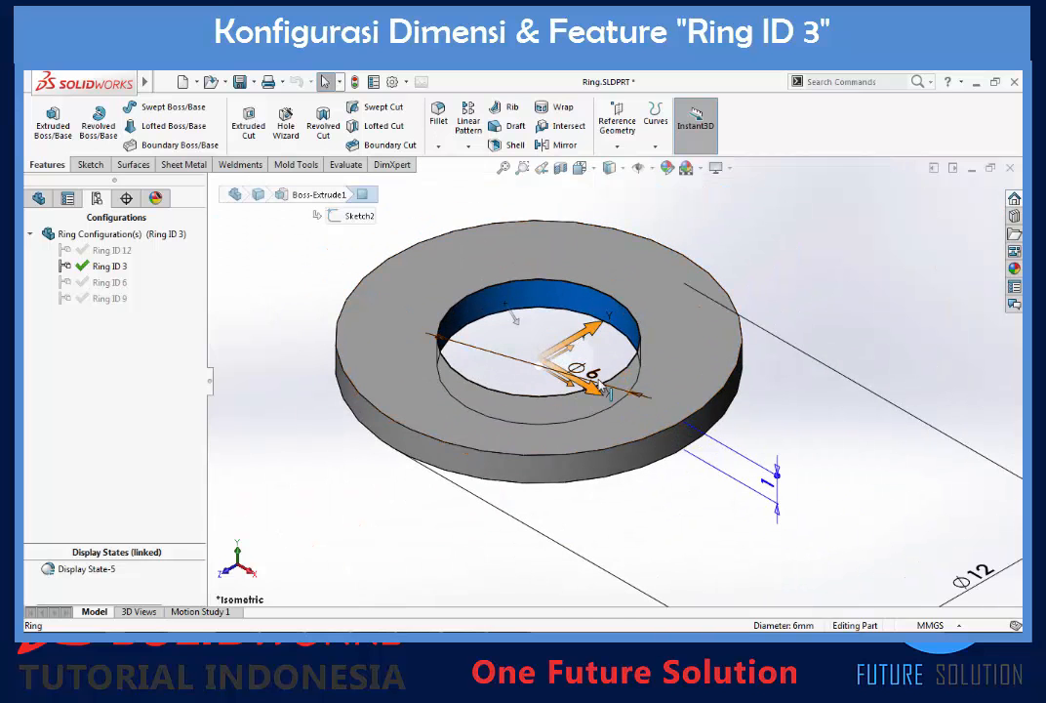
scroll(607, 392, "down", 4)
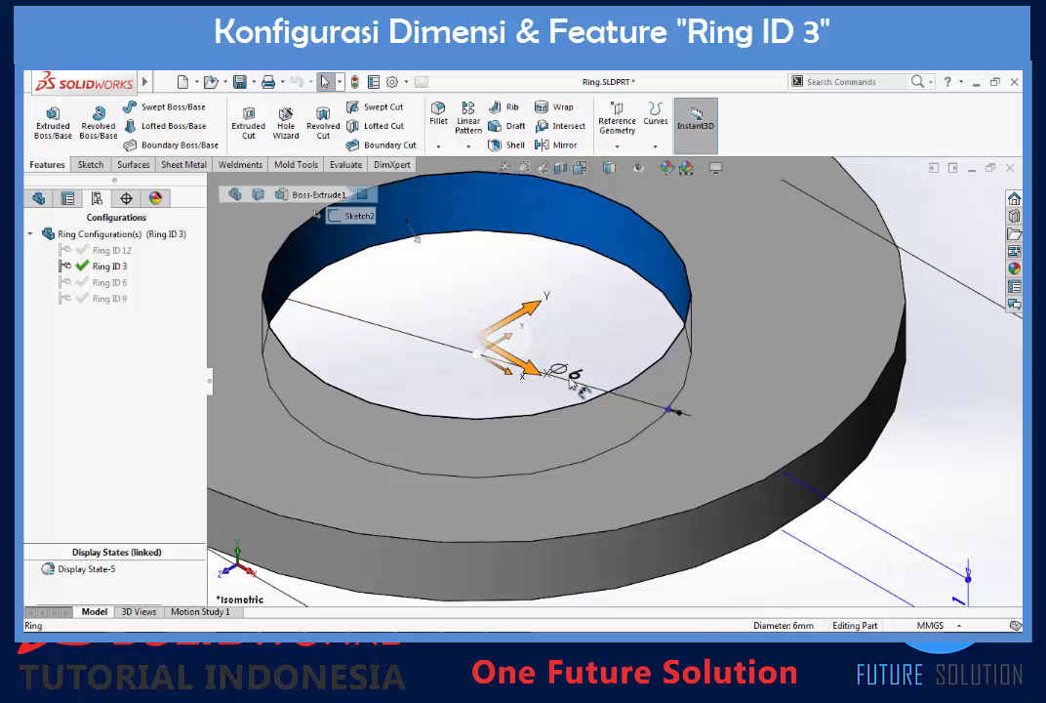
double_click(574, 377)
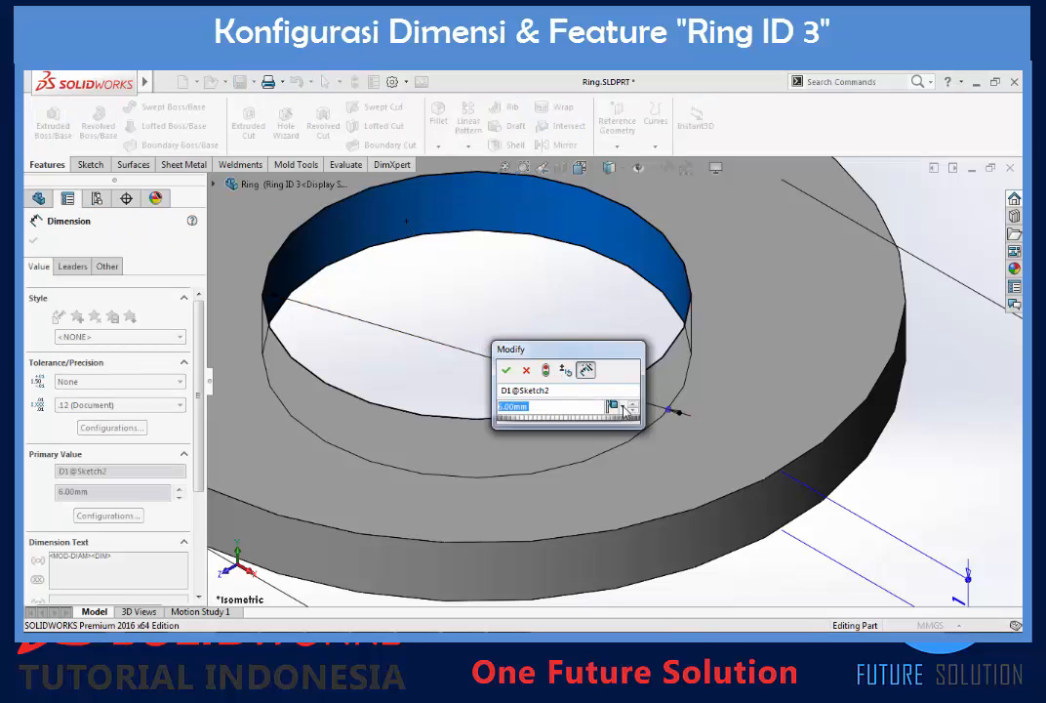
type("3")
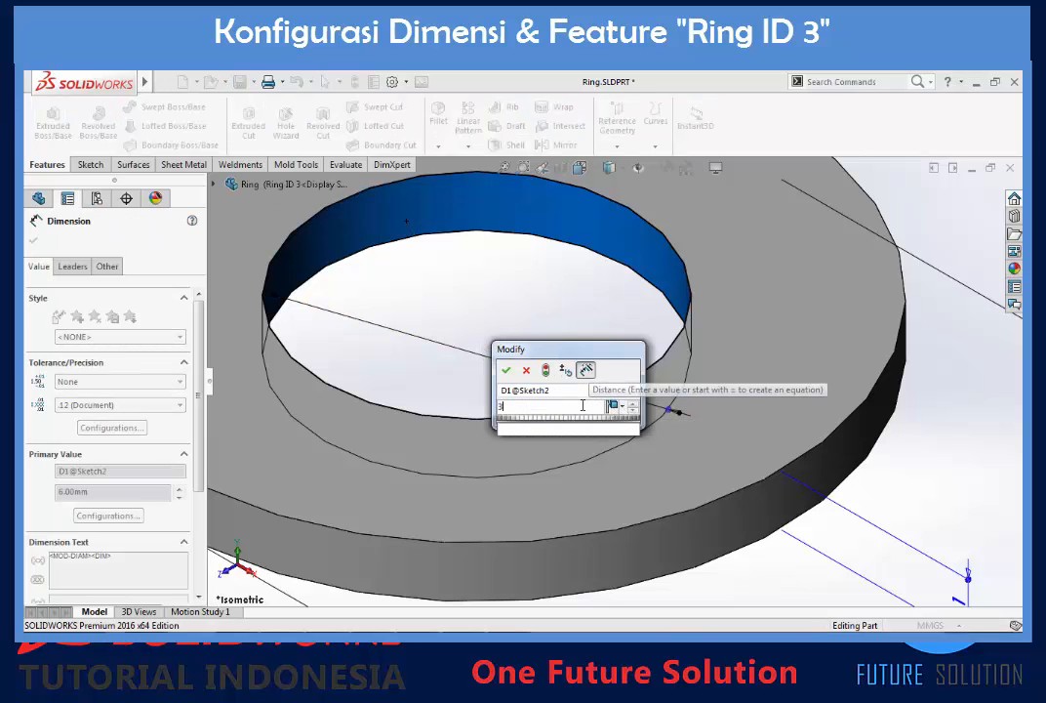
key("Return")
Step: Set the ring's extrusion thickness to 0.8 mm in the Ring ID 3 configuration
scroll(598, 398, "up", 8)
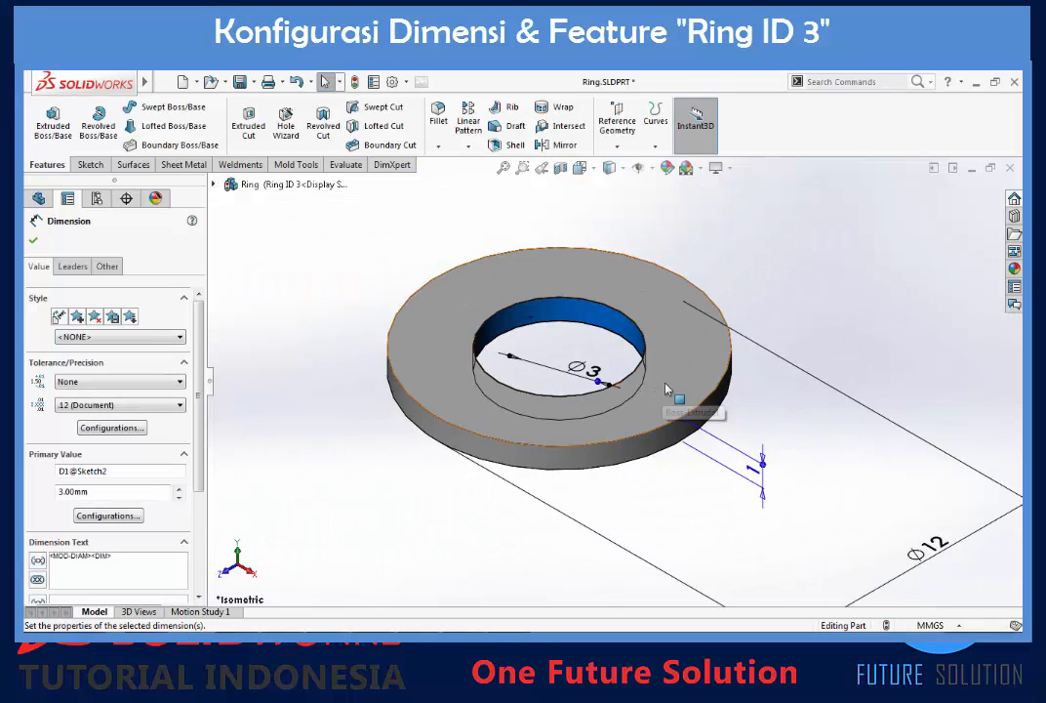
scroll(761, 478, "down", 2)
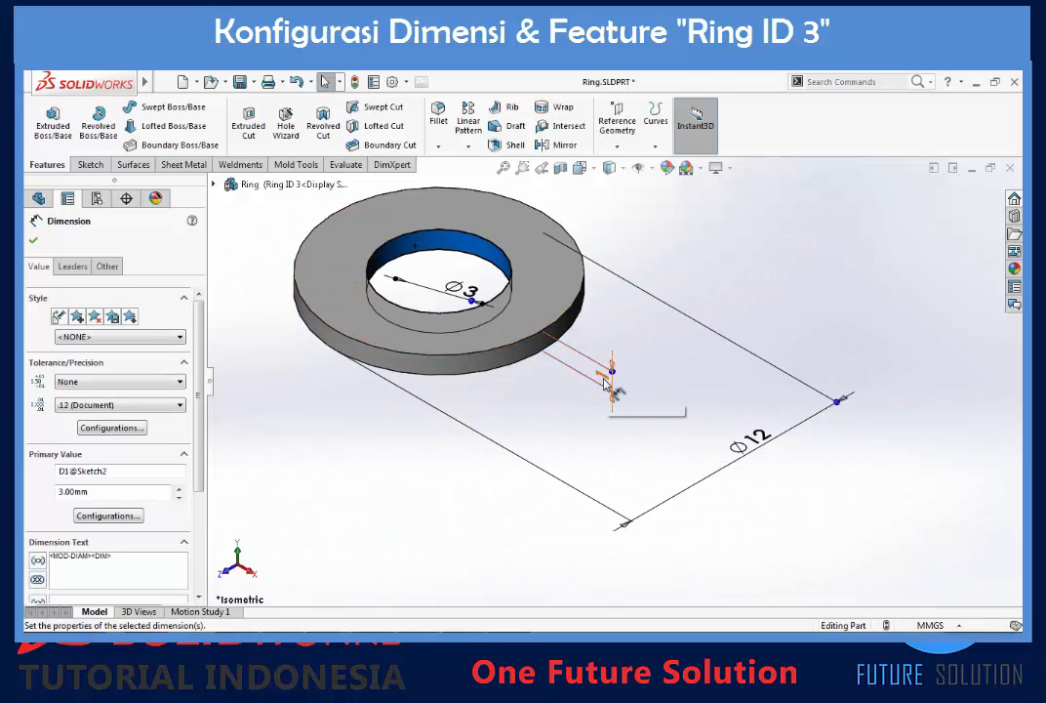
double_click(611, 380)
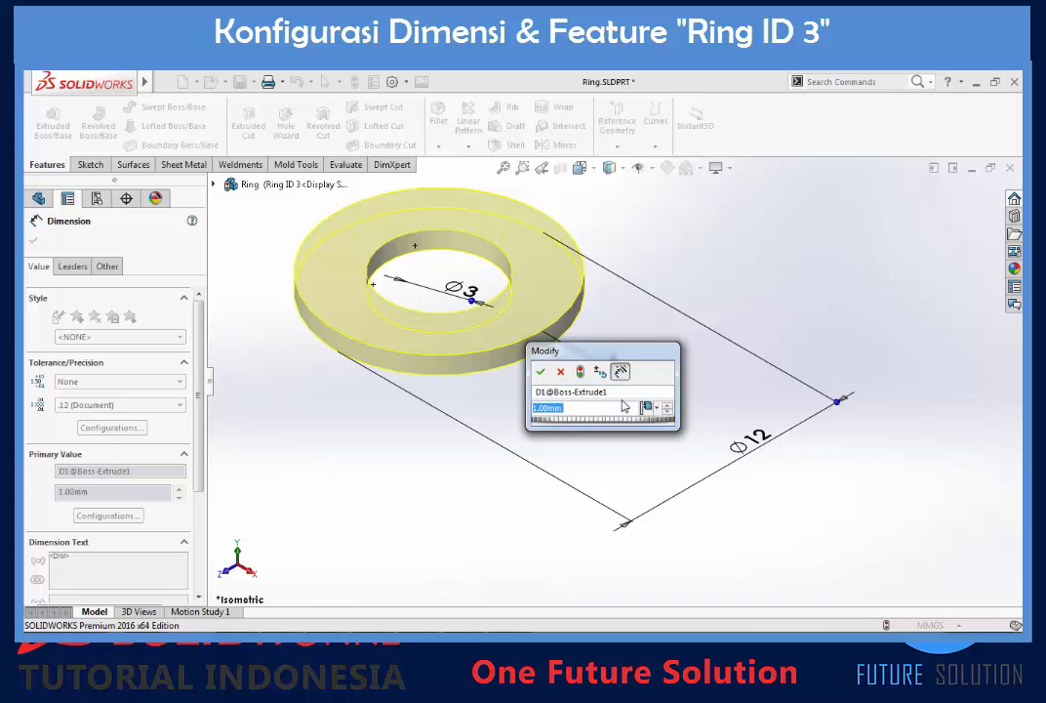
type(".8")
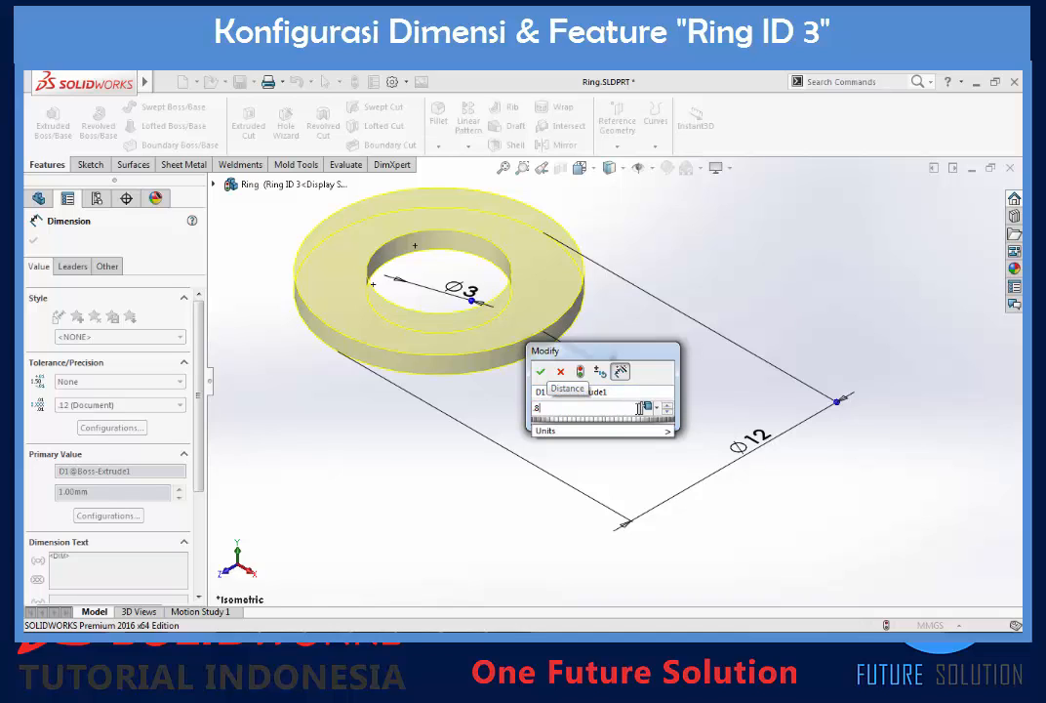
key("Return")
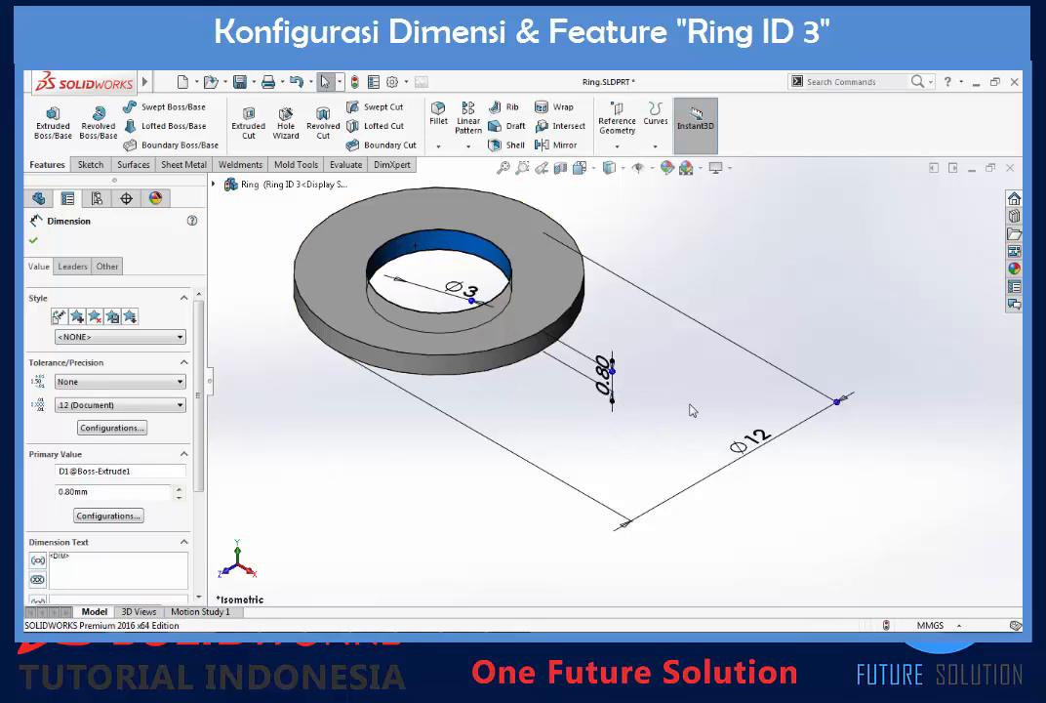
Step: Set the ring's outer diameter to 6 mm and finish editing the dimensions
left_click(752, 444)
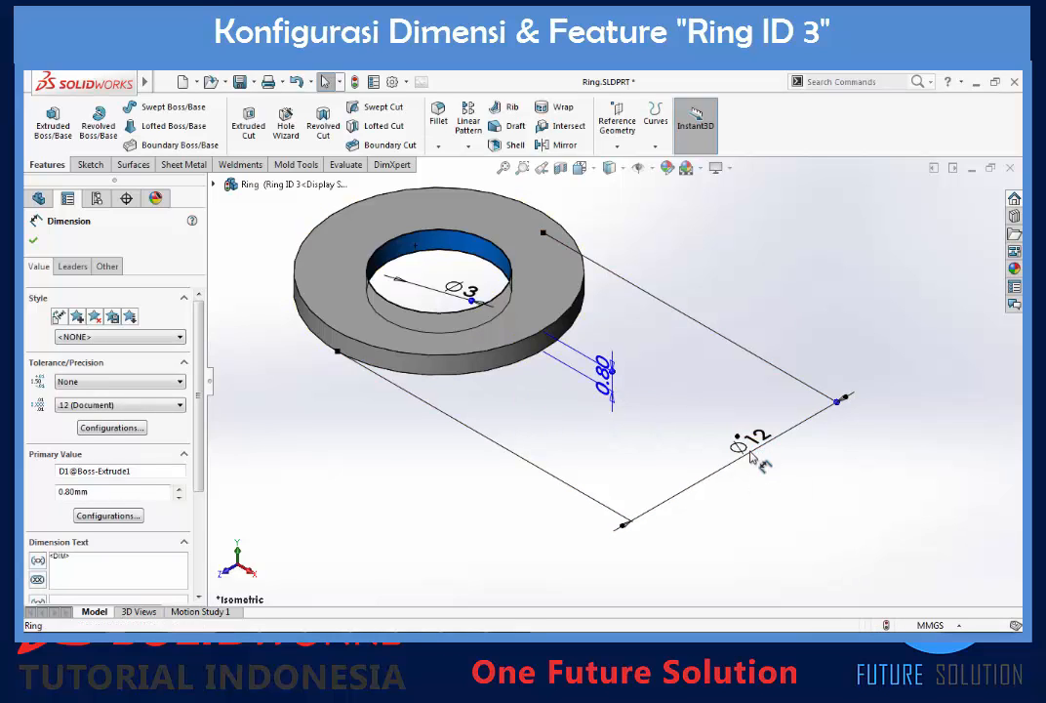
double_click(751, 444)
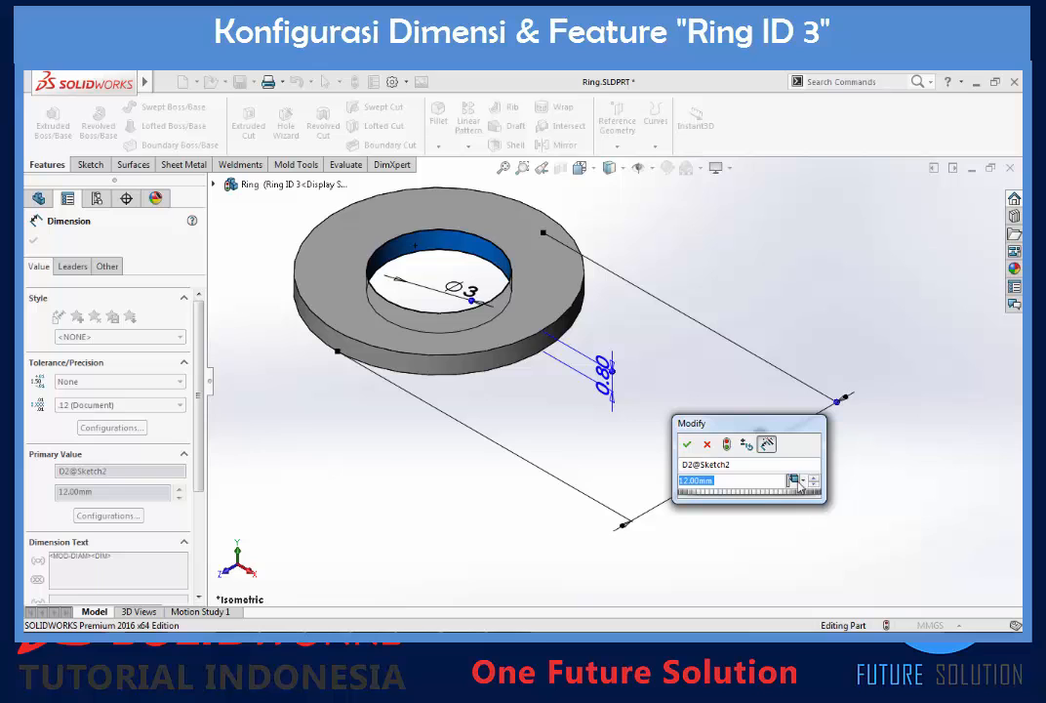
type("6")
key("Return")
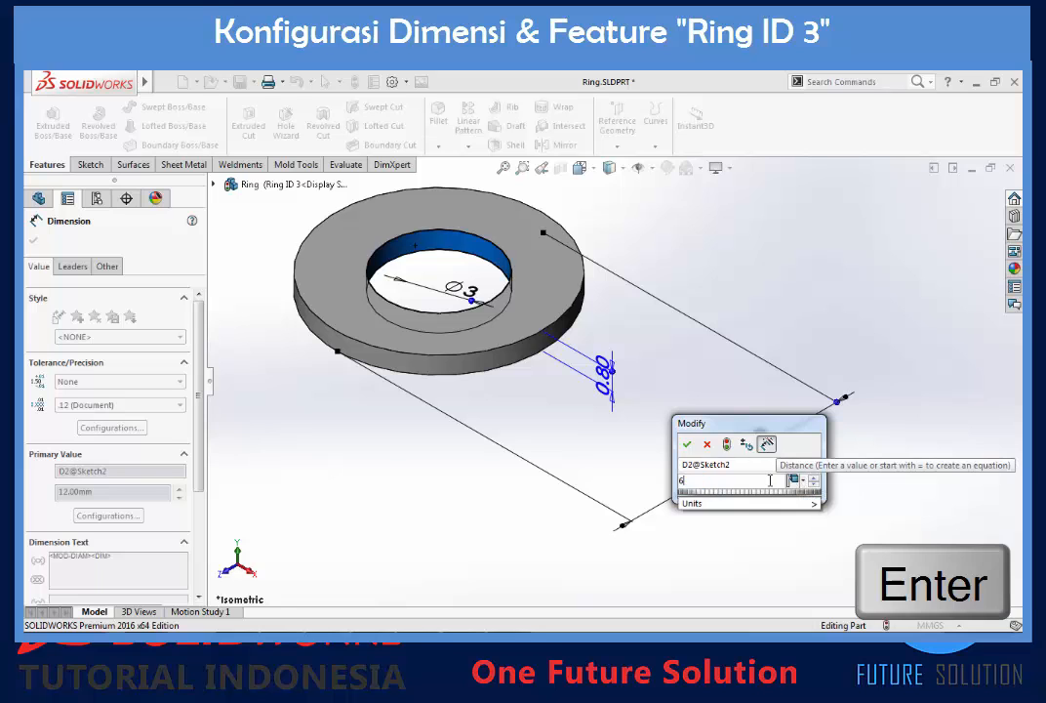
scroll(718, 345, "up", 3)
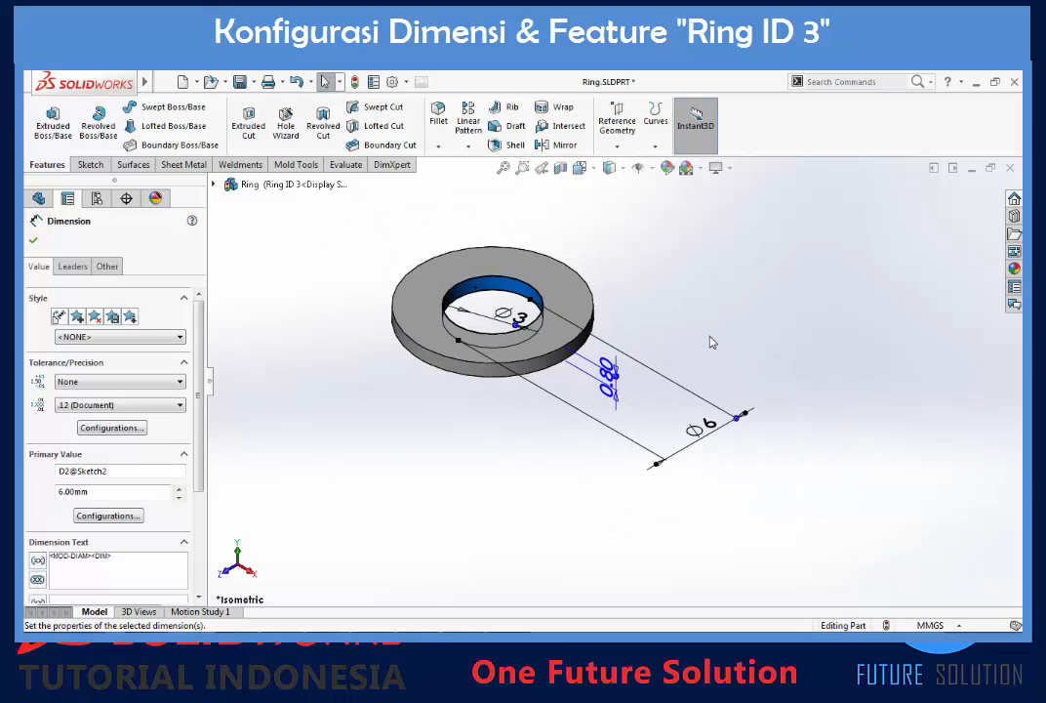
scroll(566, 383, "down", 1)
left_click(32, 240)
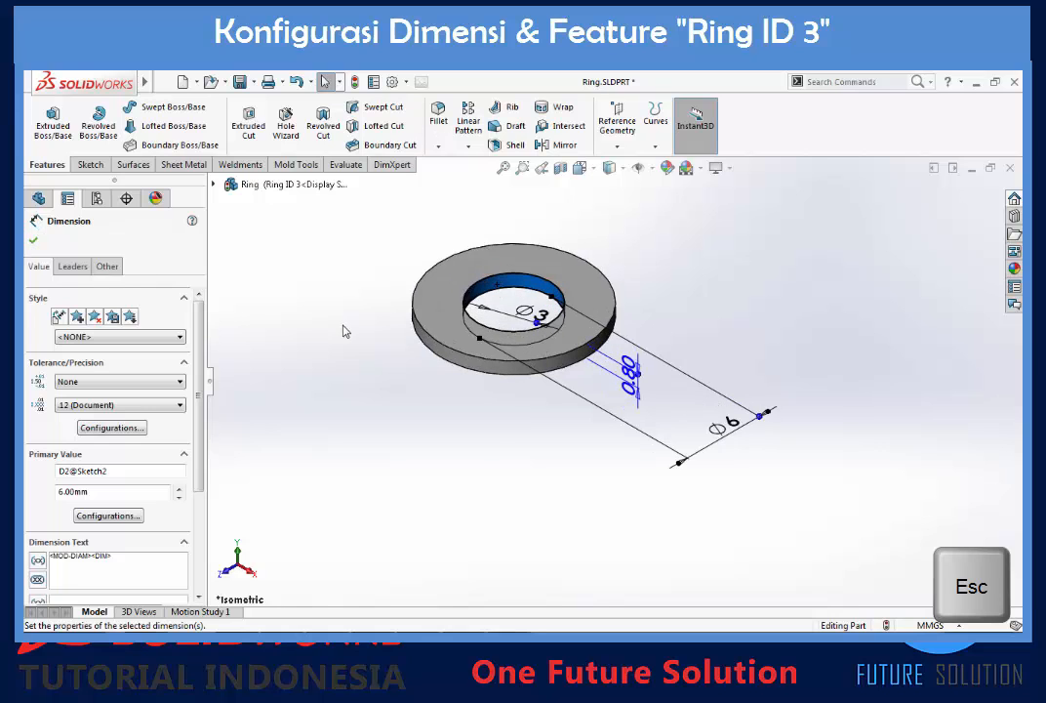
Step: Rebuild the part to apply the new Ring ID 3 diameters and thickness
scroll(512, 271, "down", 1)
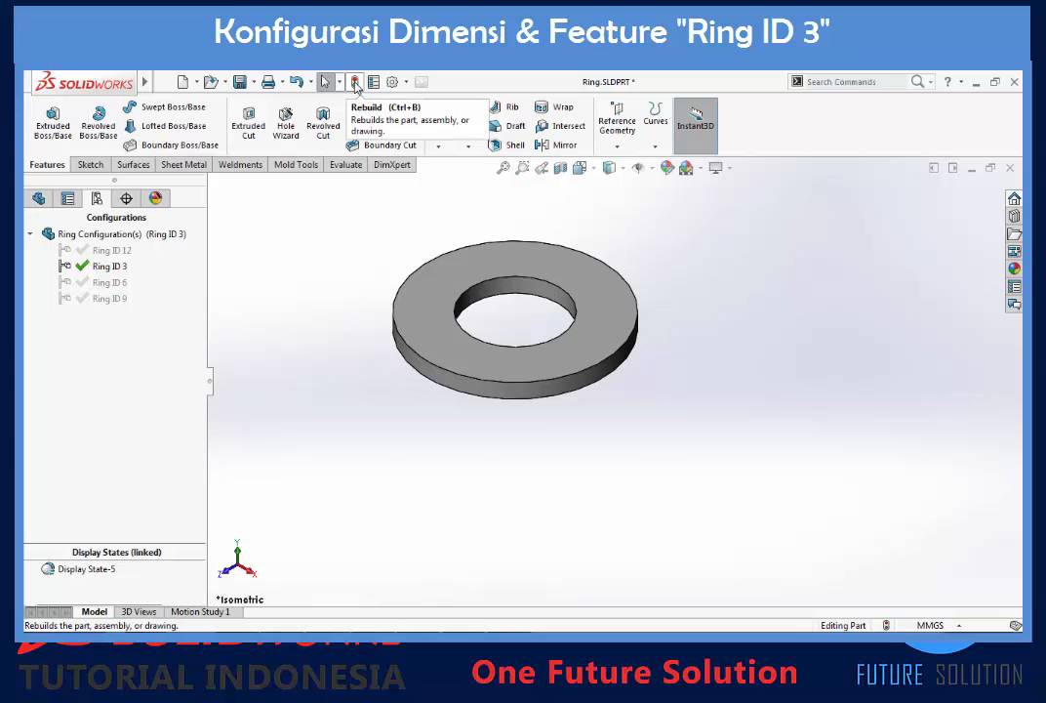
key("ctrl+b")
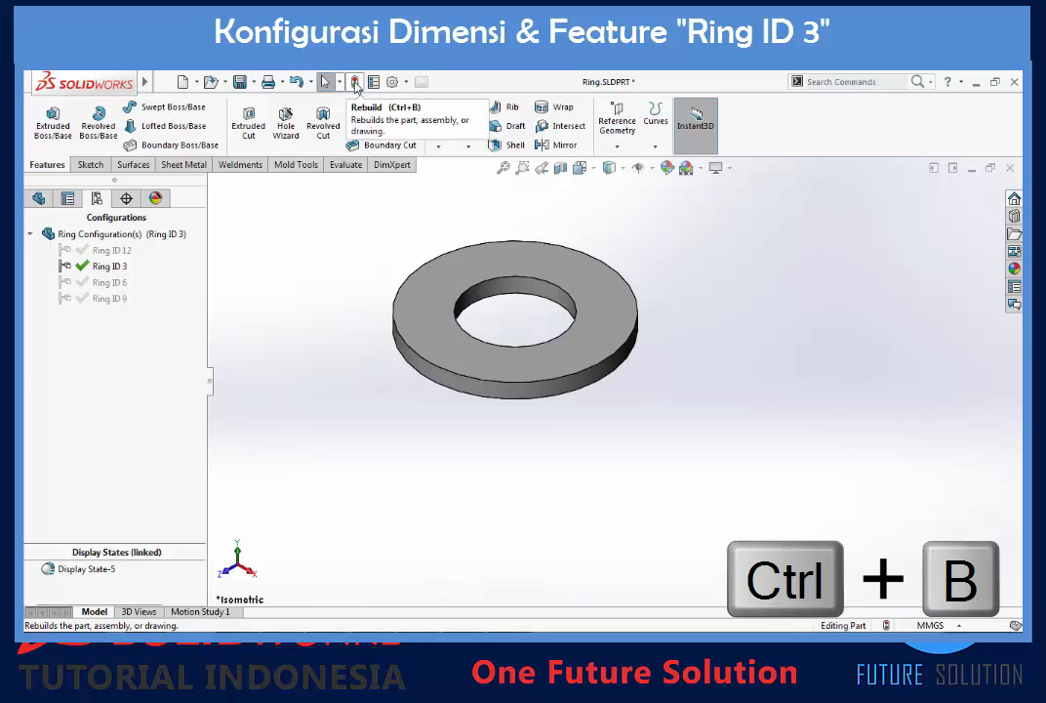
left_click(355, 86)
scroll(536, 294, "up", 1)
scroll(534, 293, "down", 3)
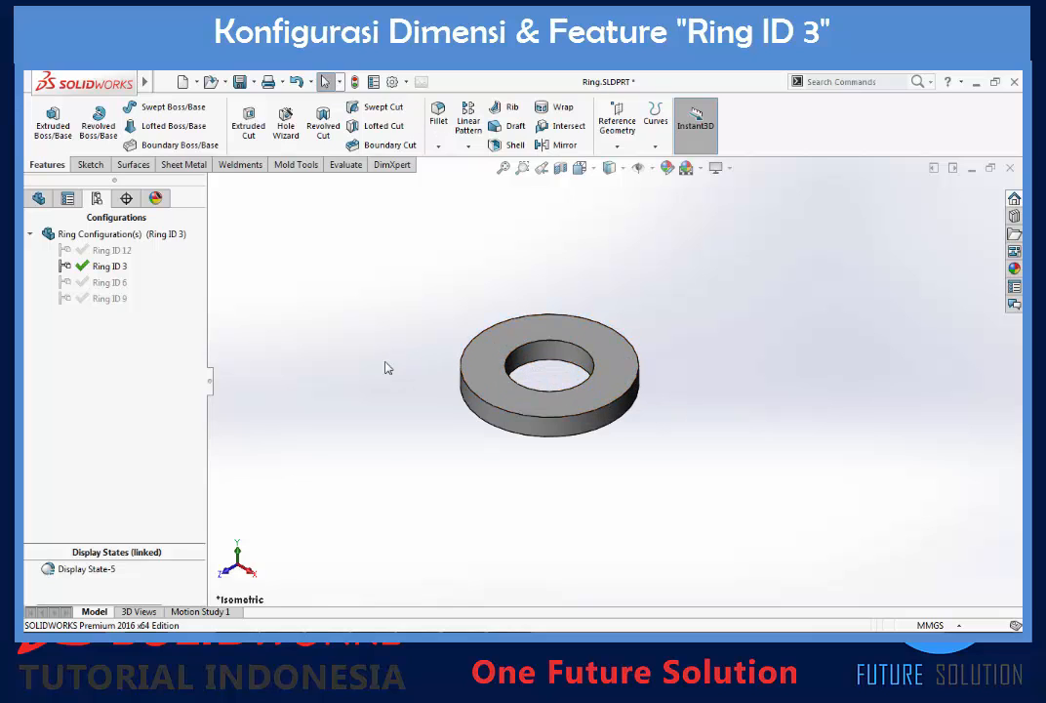
Step: Unsuppress the Chamfer1 feature in the Ring ID 3 configuration
left_click(39, 199)
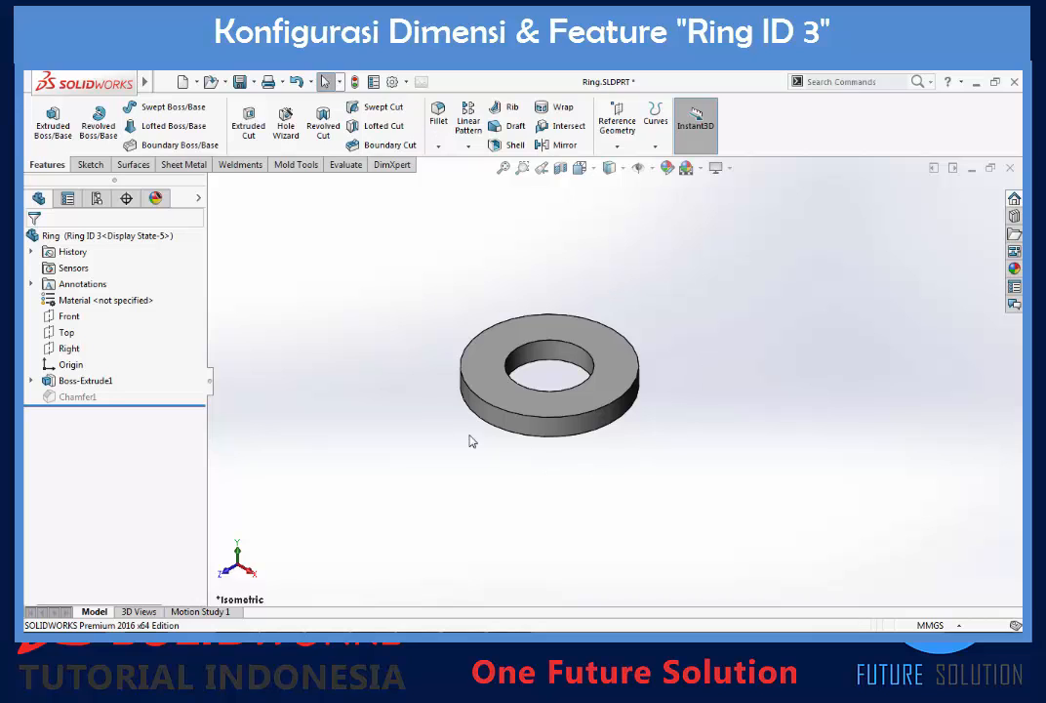
right_click(68, 406)
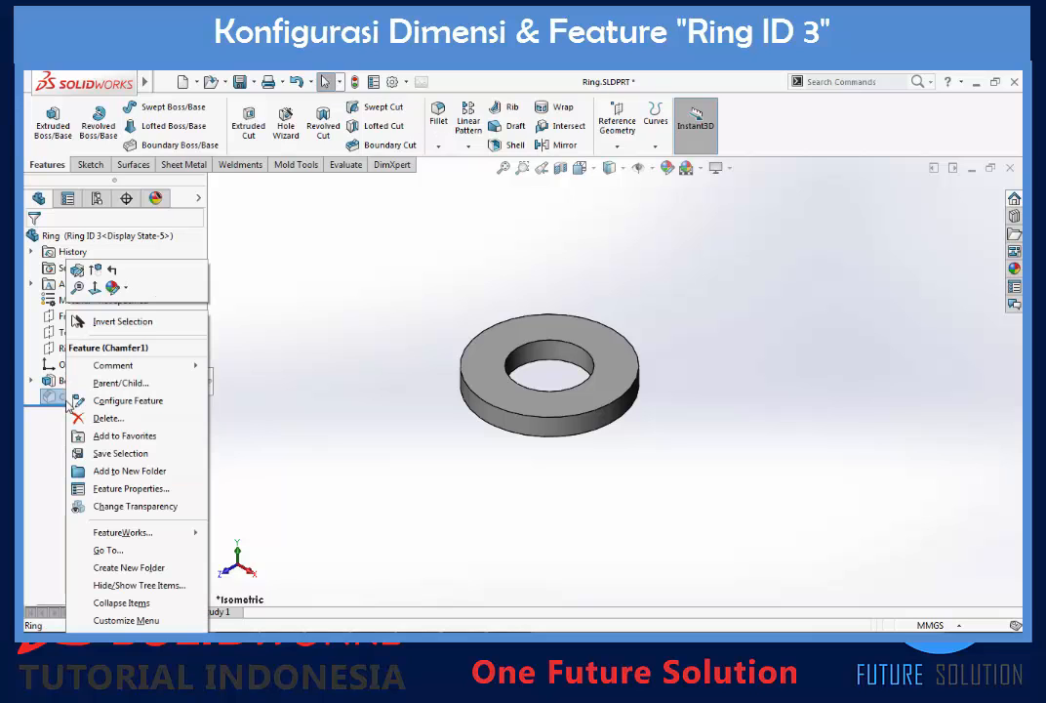
left_click(95, 272)
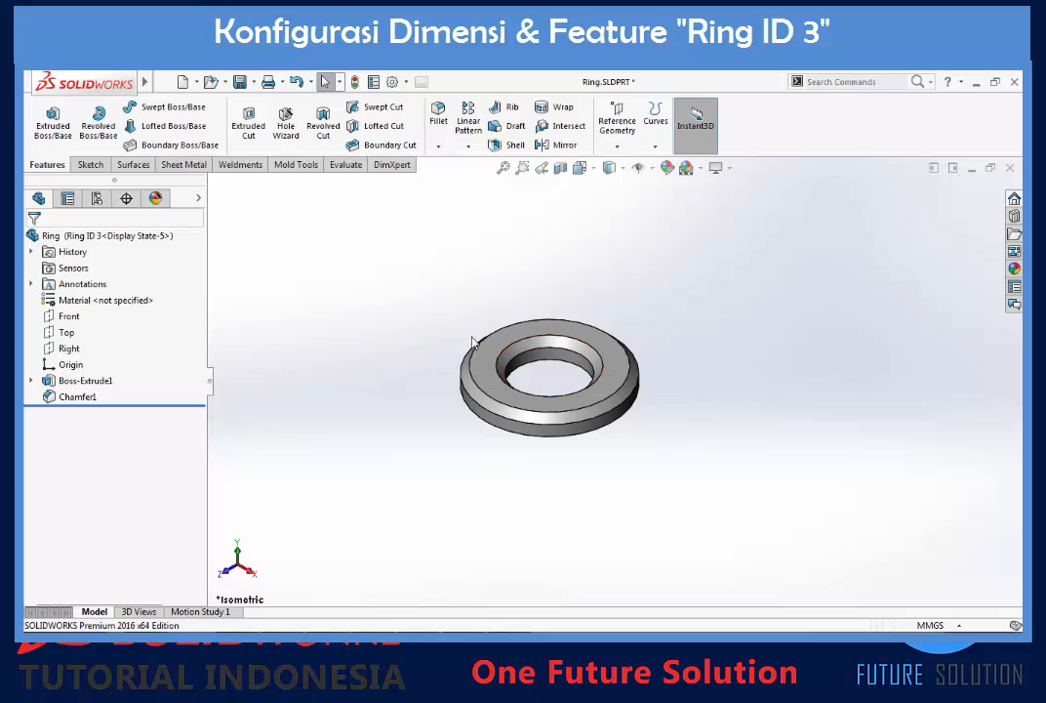
Step: Set the Chamfer1 distance to 0.1 mm, applied to This Configuration only
scroll(527, 371, "down", 4)
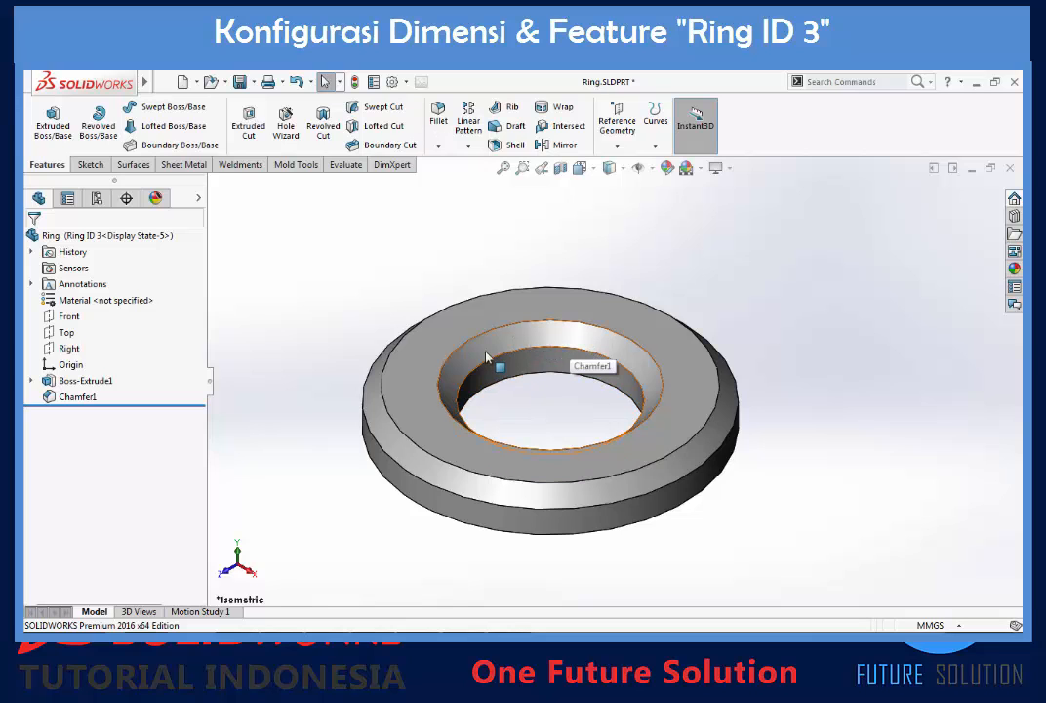
left_click(481, 346)
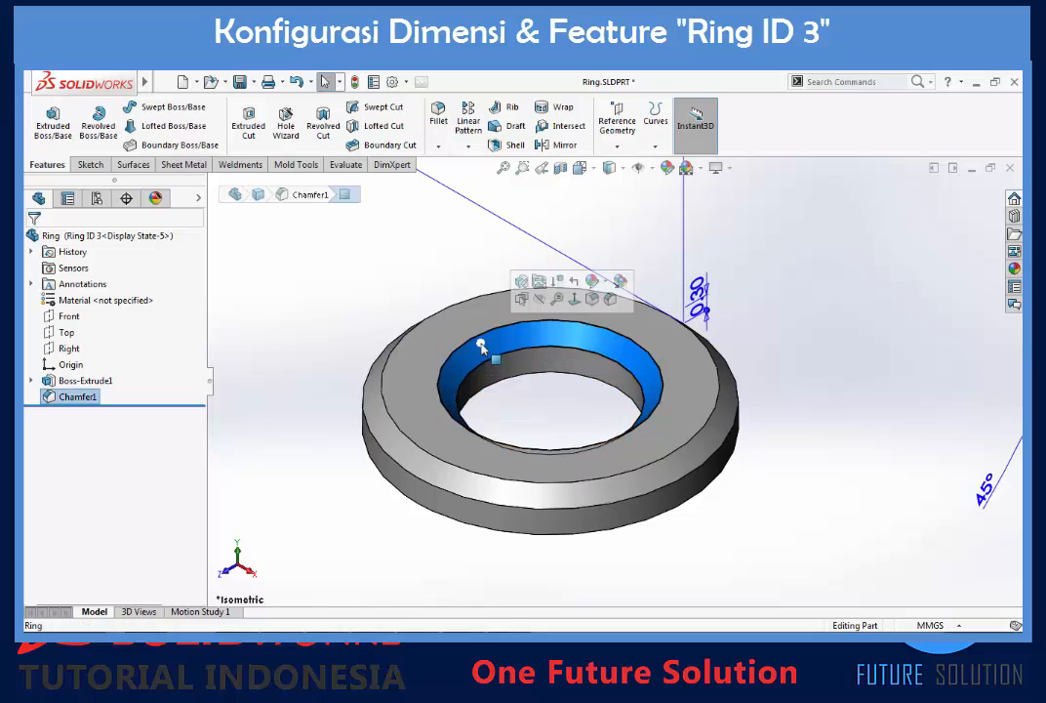
scroll(681, 378, "up", 5)
scroll(676, 365, "down", 3)
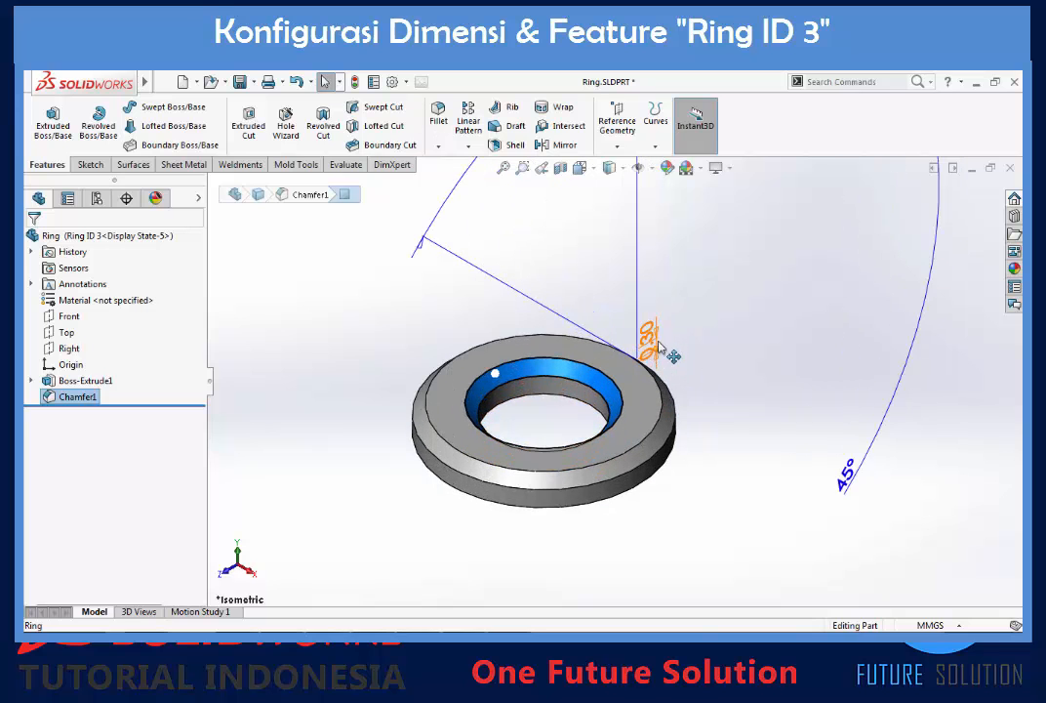
scroll(669, 352, "down", 2)
scroll(649, 374, "down", 4)
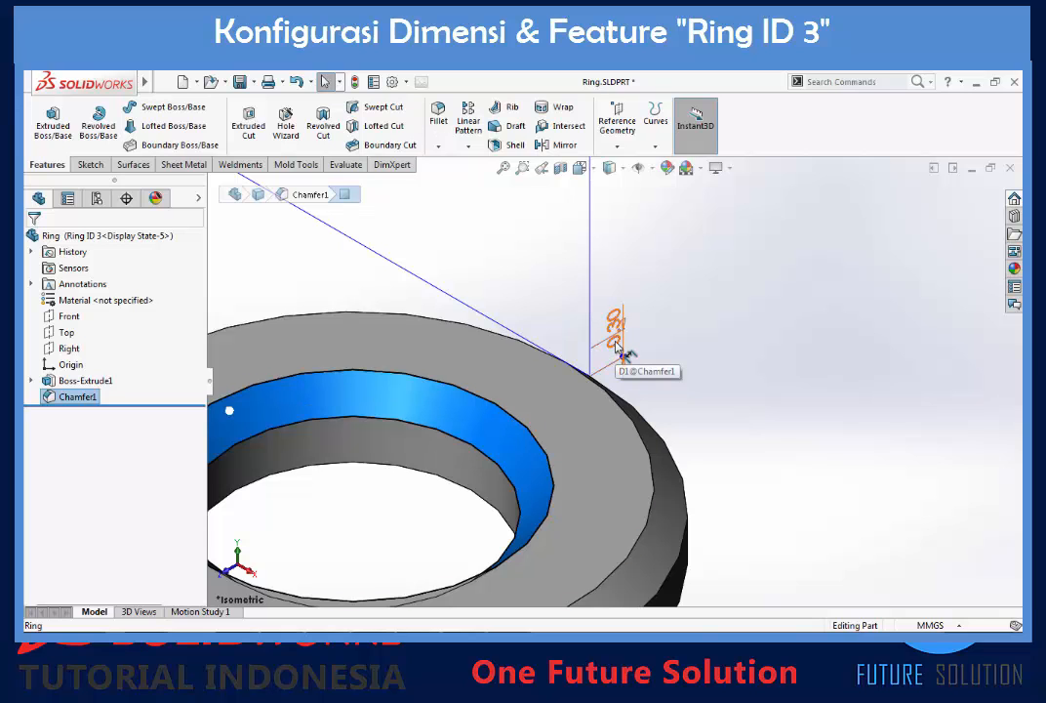
double_click(616, 347)
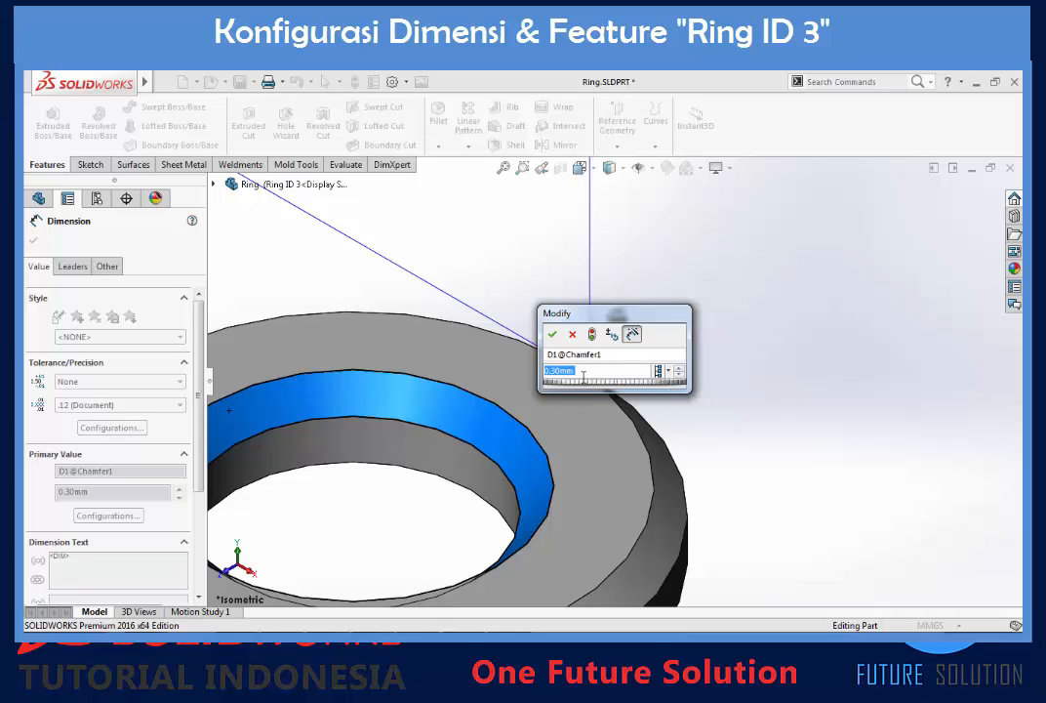
left_click(669, 373)
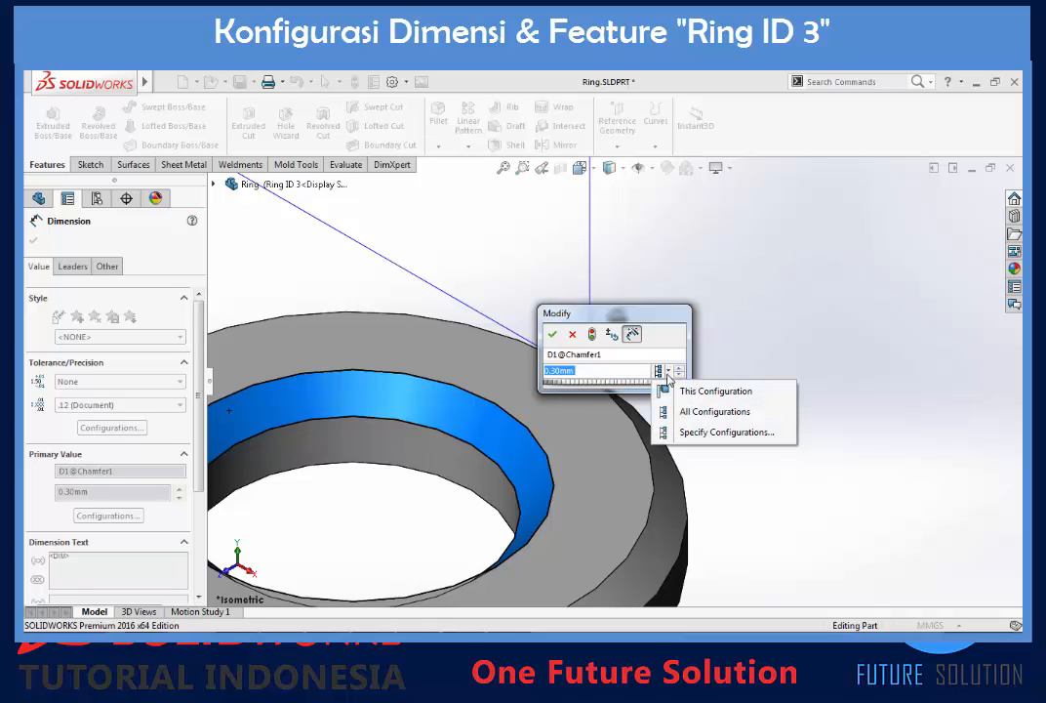
left_click(672, 391)
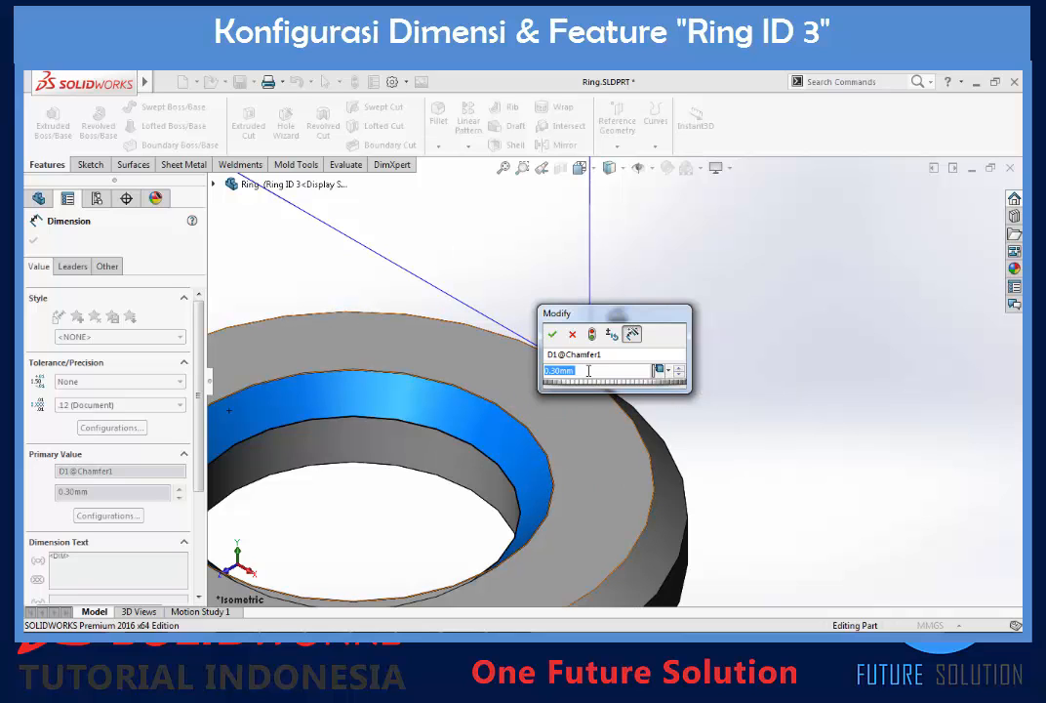
key("BackSpace")
type("1")
key("Return")
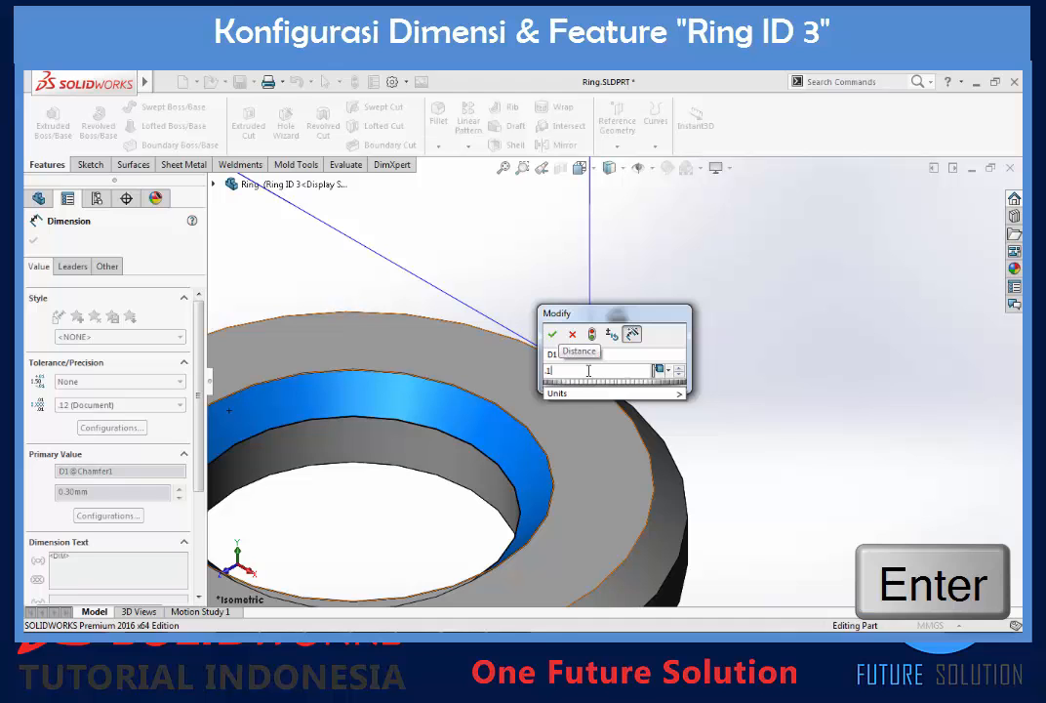
Step: Rebuild the part to apply the reduced chamfer distance to the ring's edges
scroll(571, 444, "up", 5)
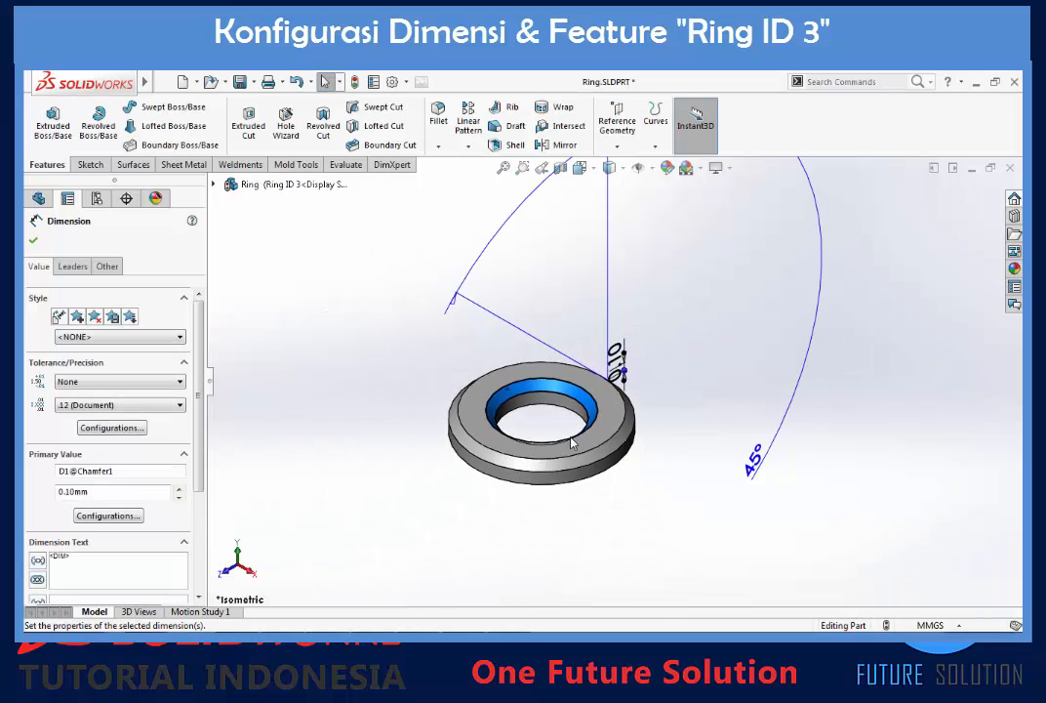
scroll(571, 444, "down", 3)
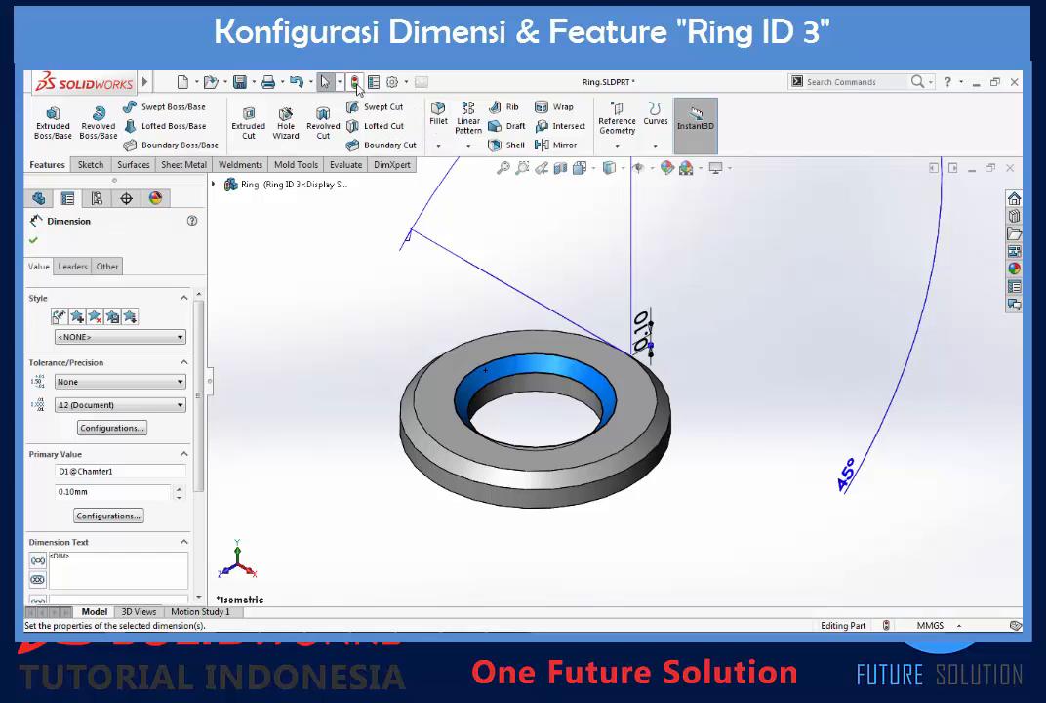
left_click(355, 84)
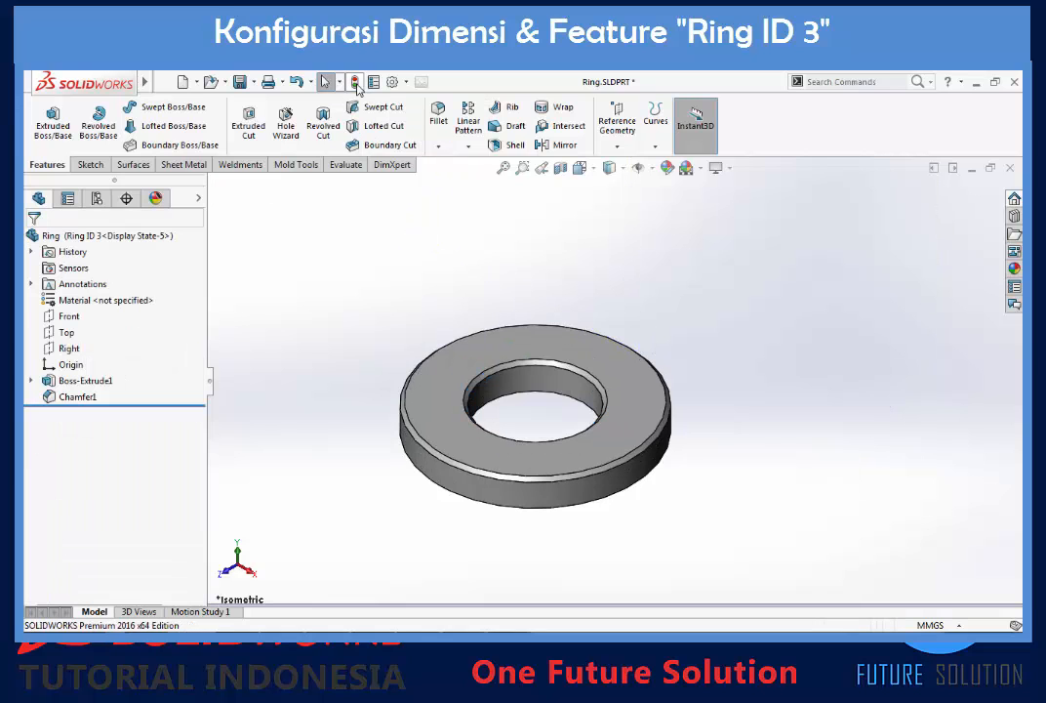
scroll(585, 366, "down", 2)
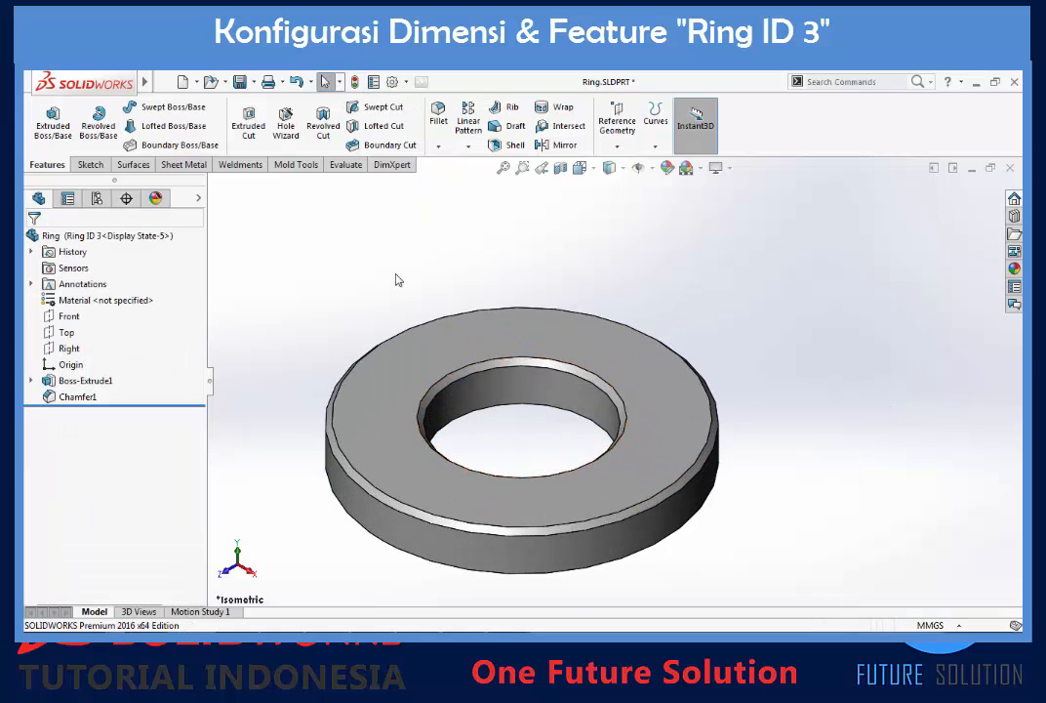
Step: Activate the Ring ID 9 and Ring ID 6 configurations in turn to check each one's geometry
left_click(97, 198)
double_click(107, 298)
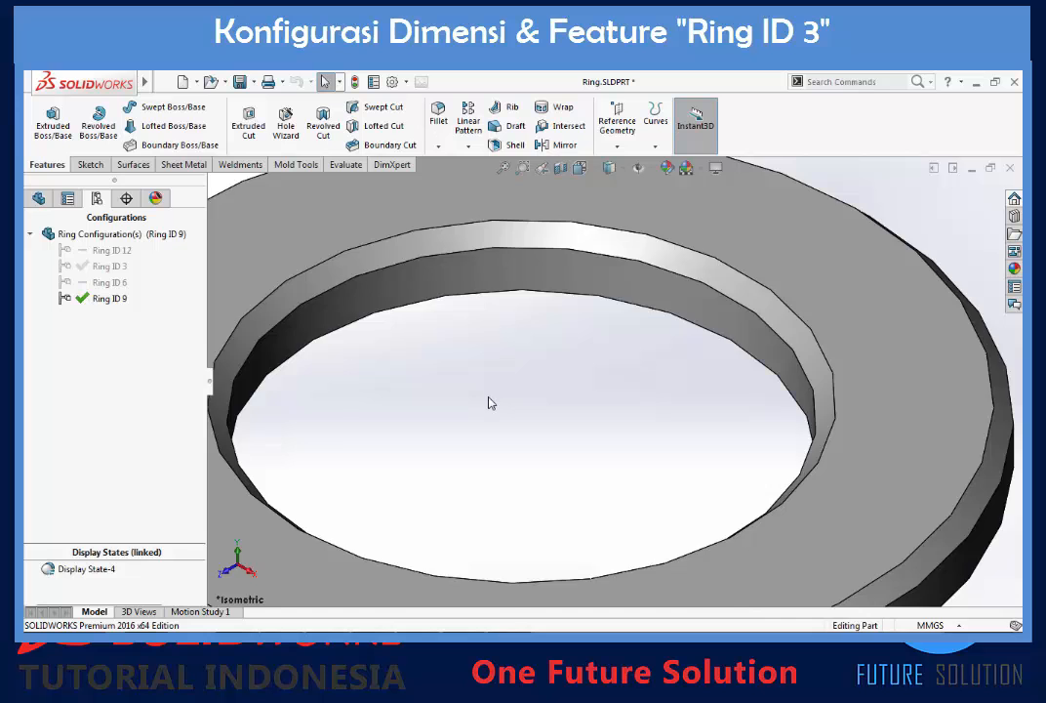
scroll(491, 403, "up", 5)
double_click(109, 282)
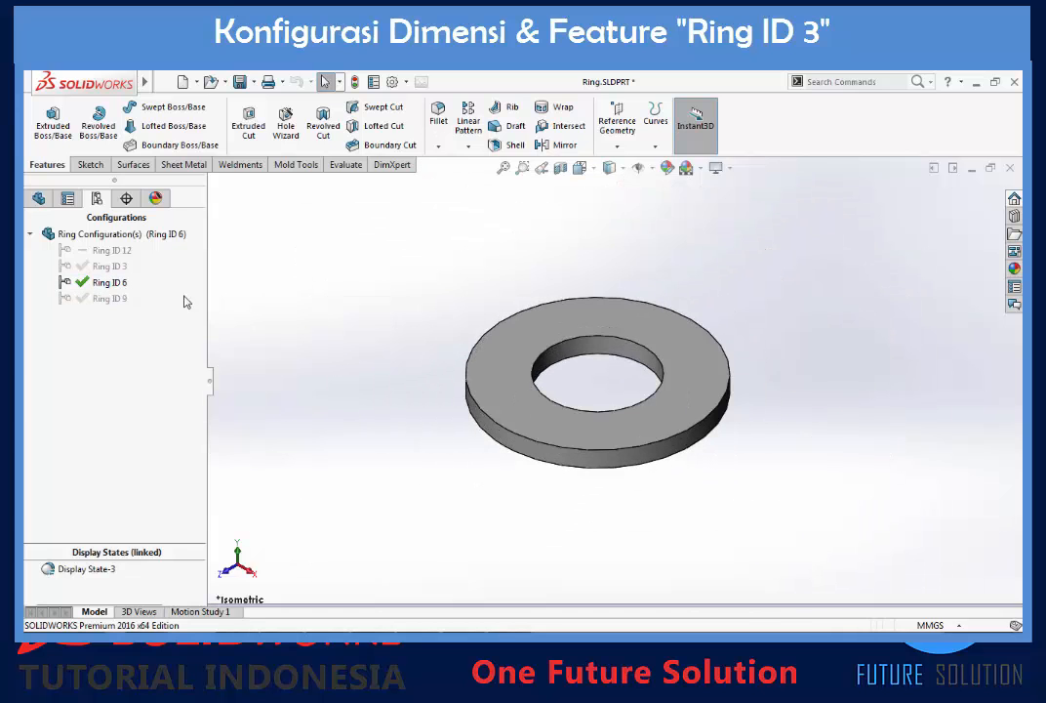
Step: Activate the Ring ID 3 configuration to check its geometry and make Ring ID 12 the active configuration
double_click(109, 266)
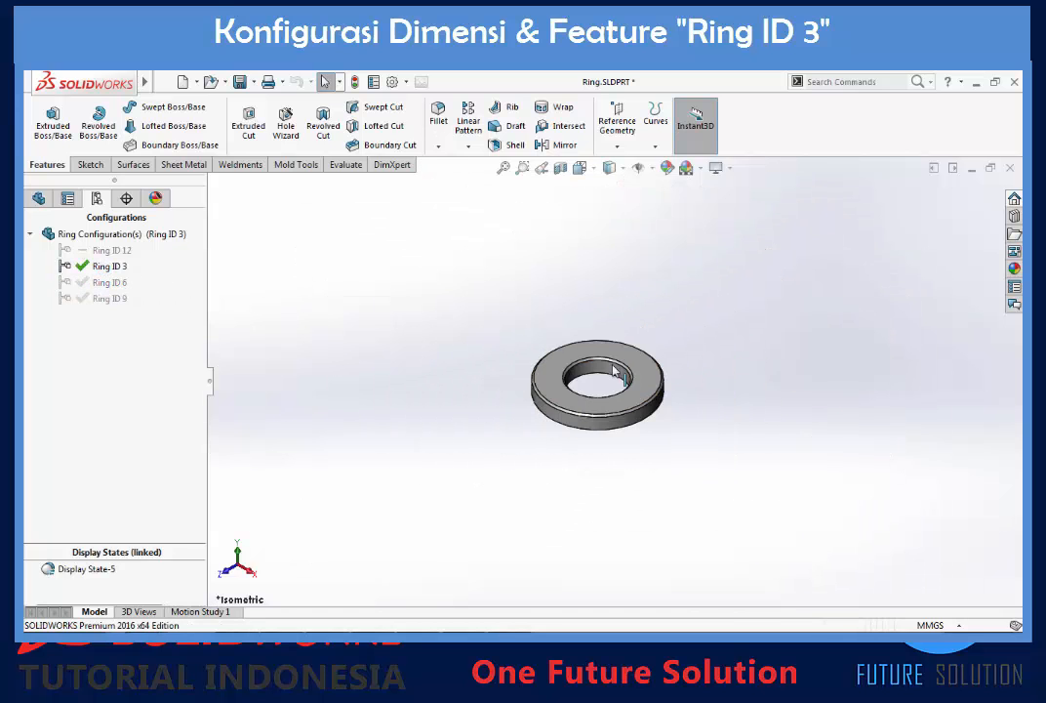
left_click(107, 234)
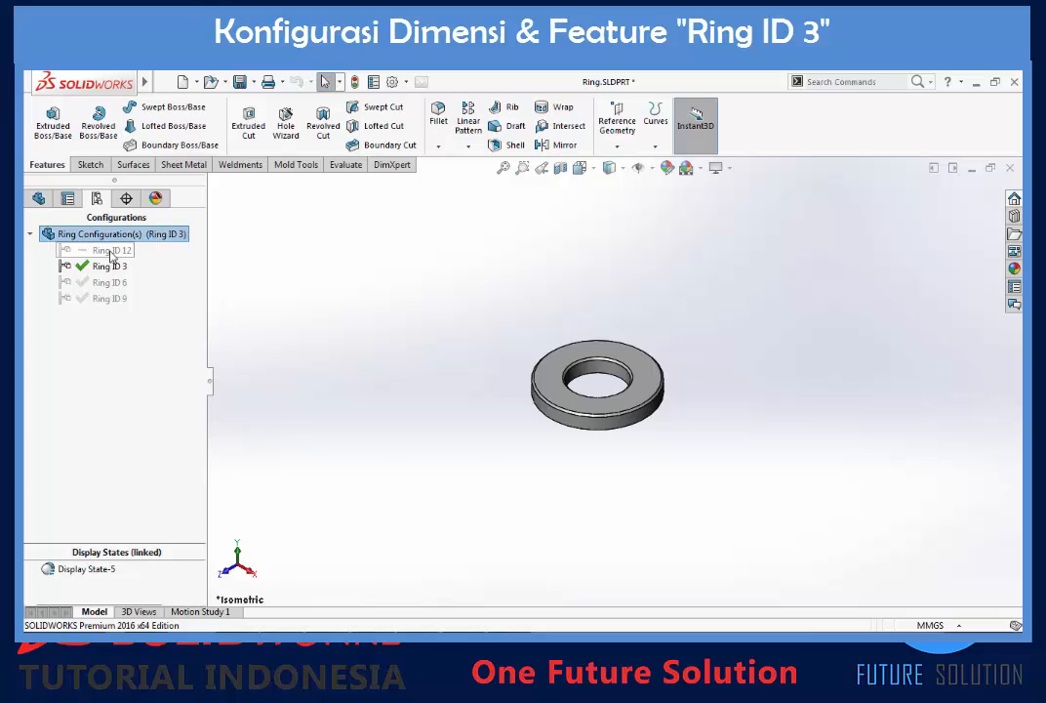
double_click(110, 250)
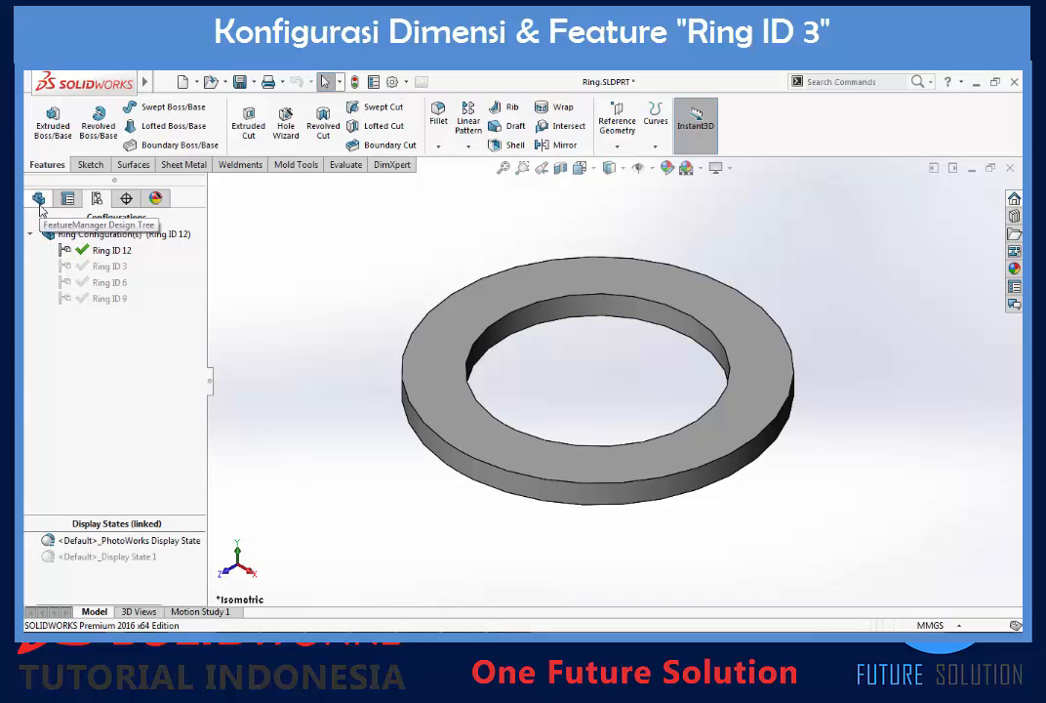
Step: Return to the part's feature tree and save the Ring part in isometric view
left_click(39, 199)
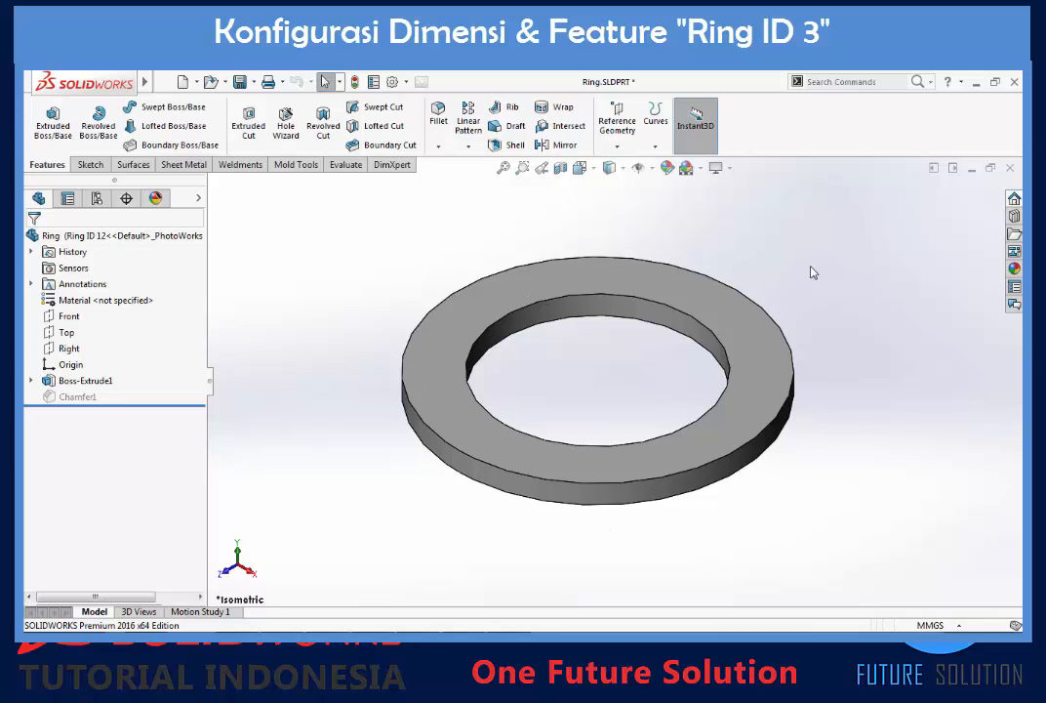
key("ctrl+7")
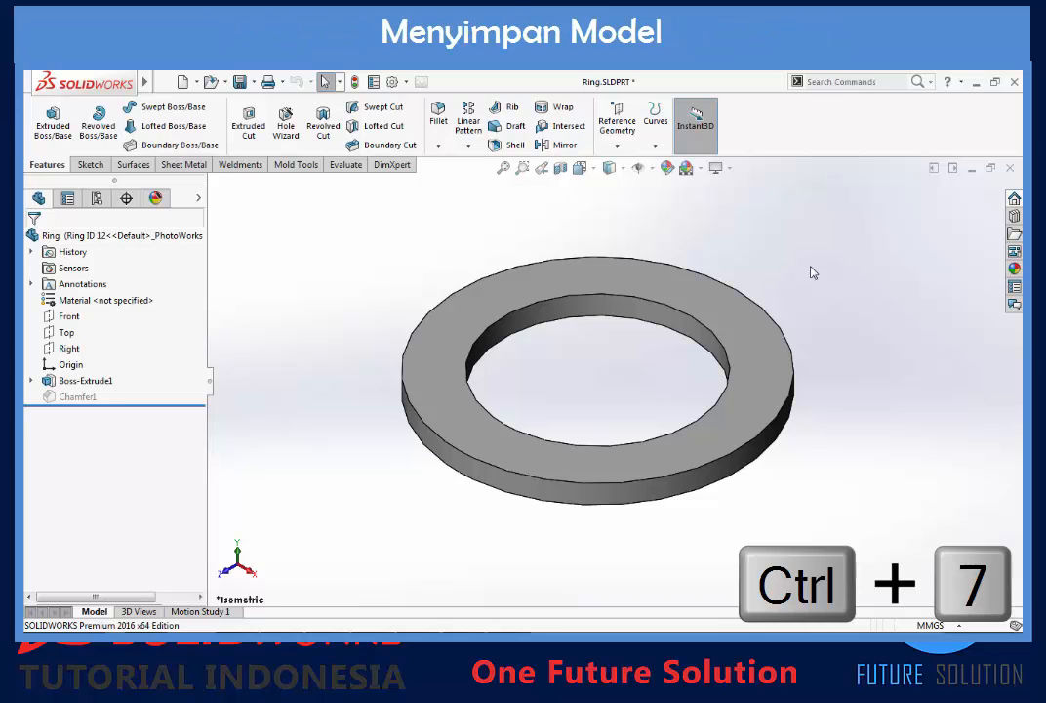
key("ctrl+s")
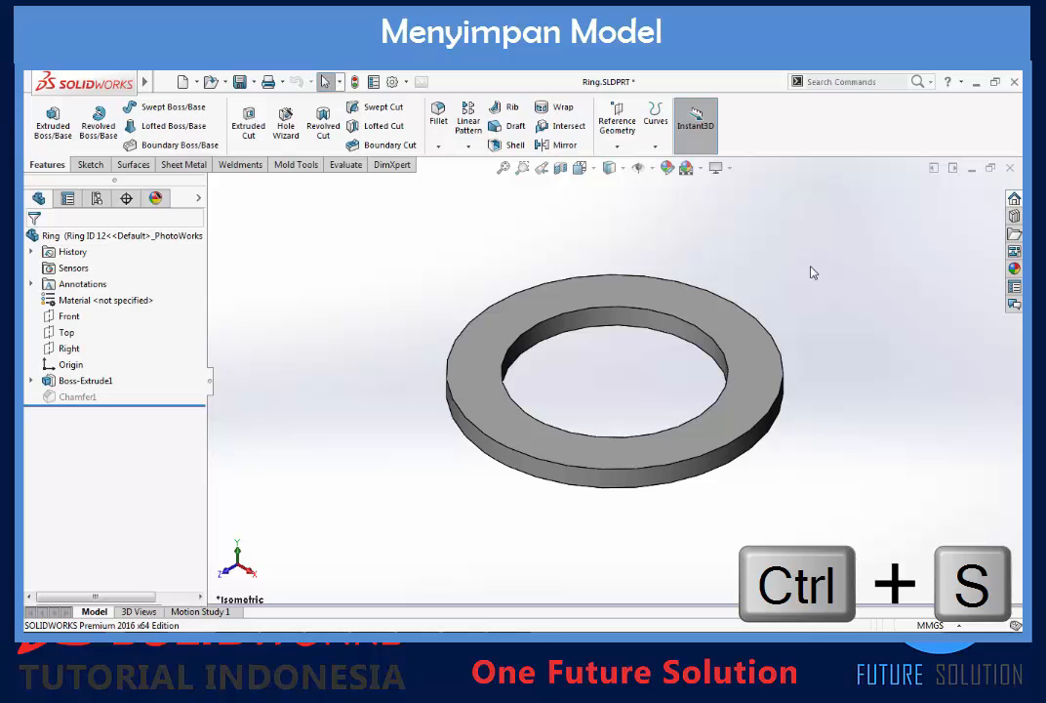